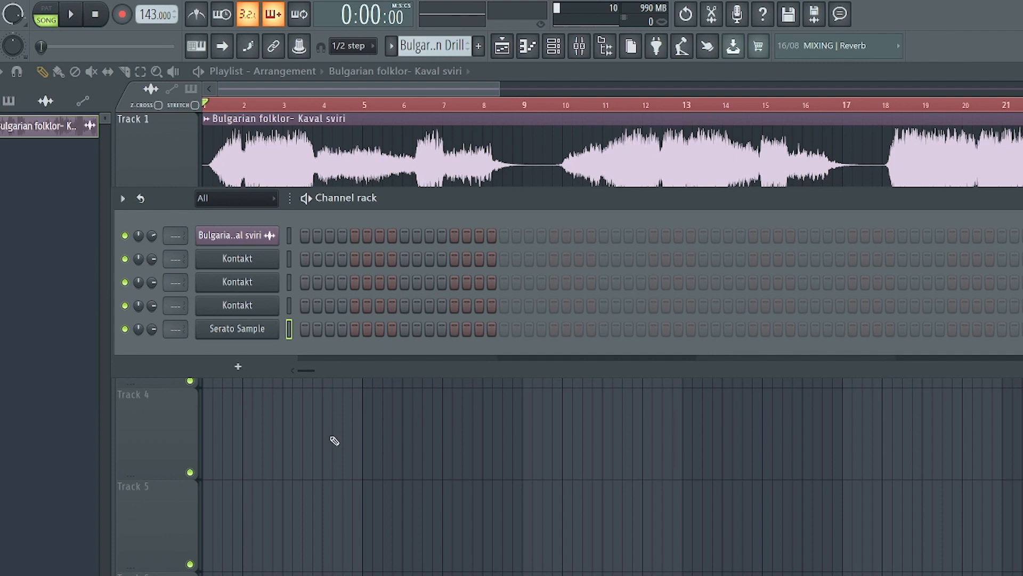
Listen to the Kaval sviri clip in the playlist from several positions between the start and bar 18
key("F6")
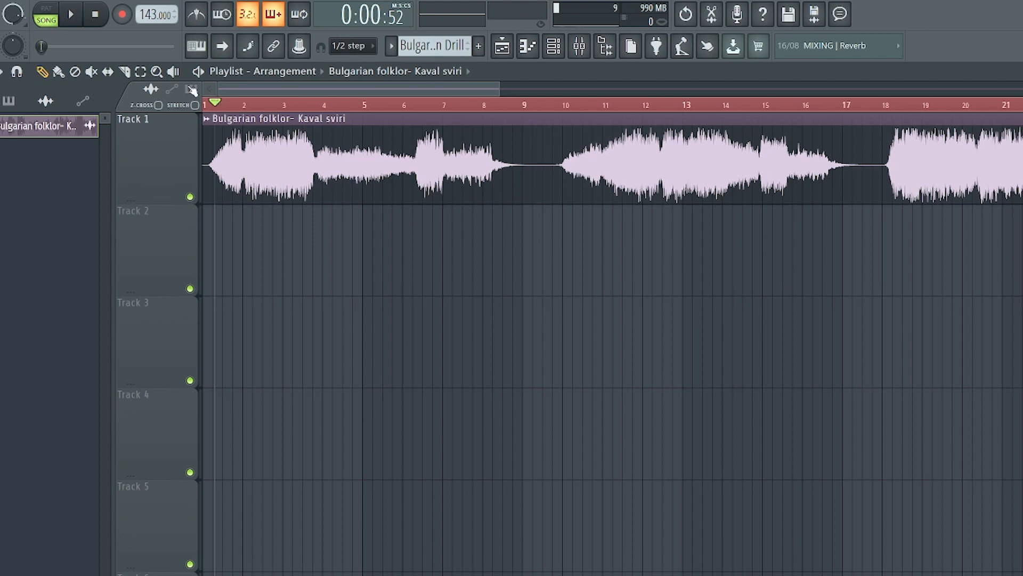
key("space")
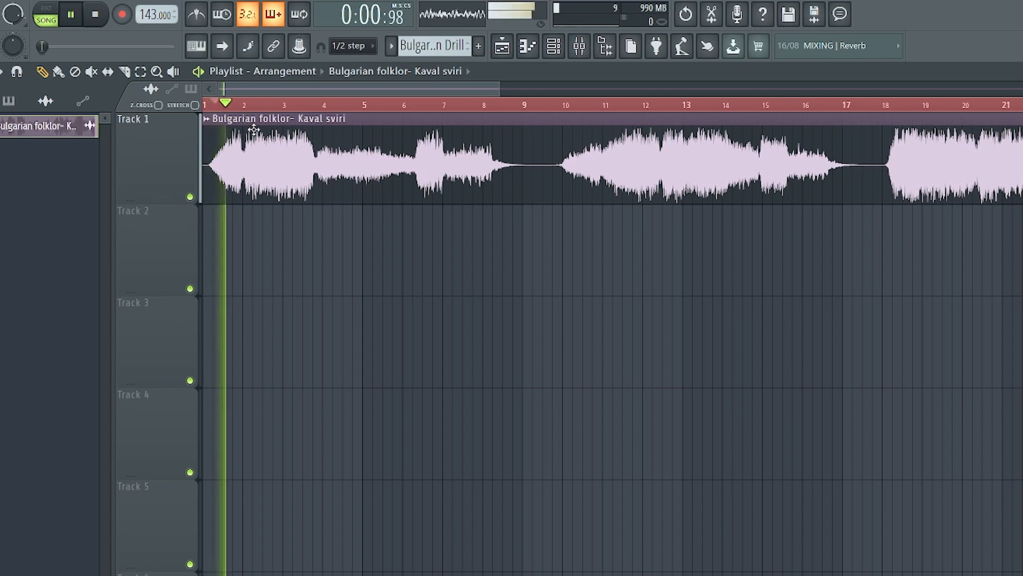
left_click(342, 105)
left_click(413, 106)
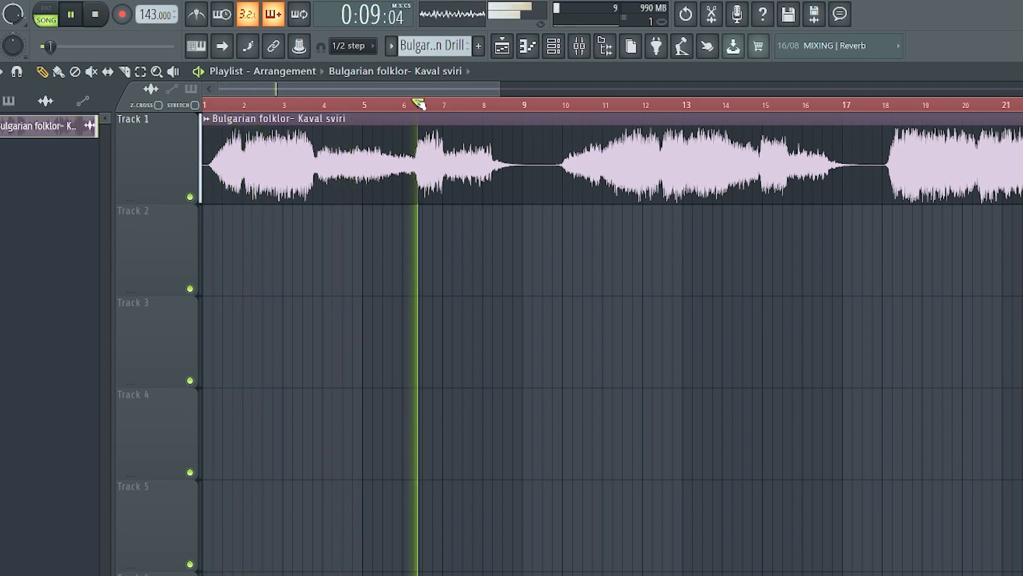
left_click(581, 106)
left_click(656, 106)
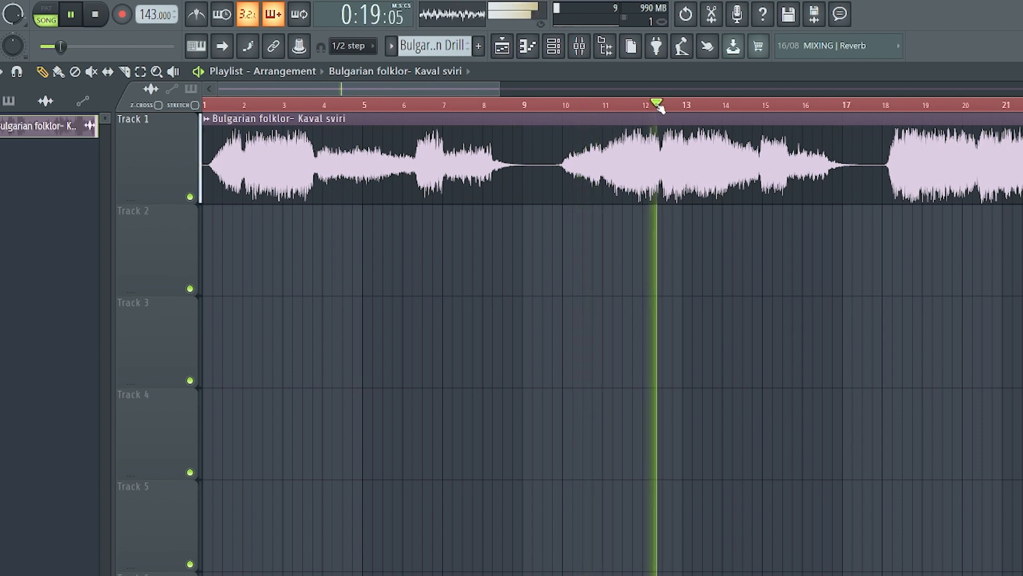
left_click(694, 106)
left_click(910, 107)
key("space")
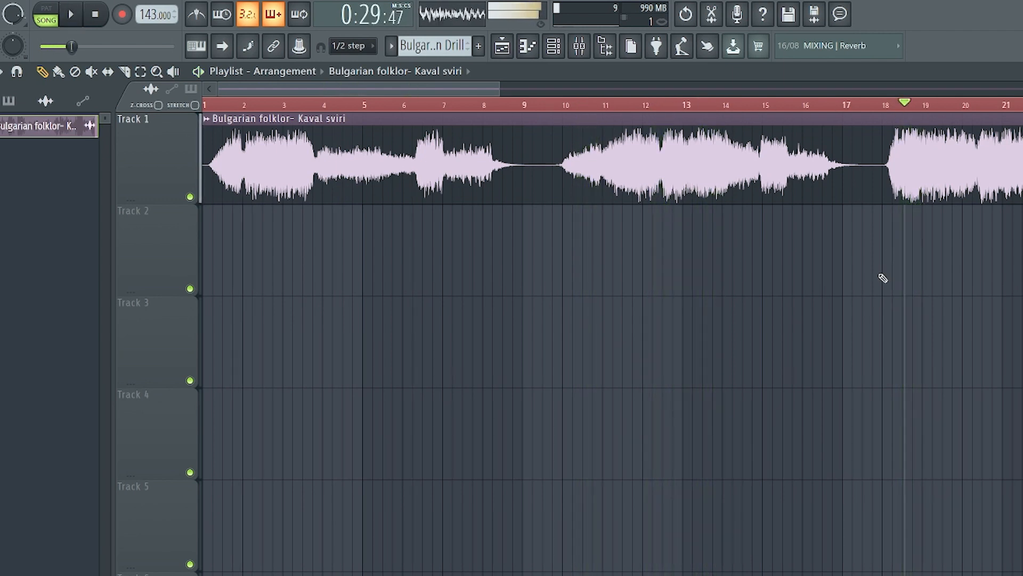
Open the Serato Sample channel and load the Bulgarian folklor- Kaval sviri audio into it
left_click(557, 46)
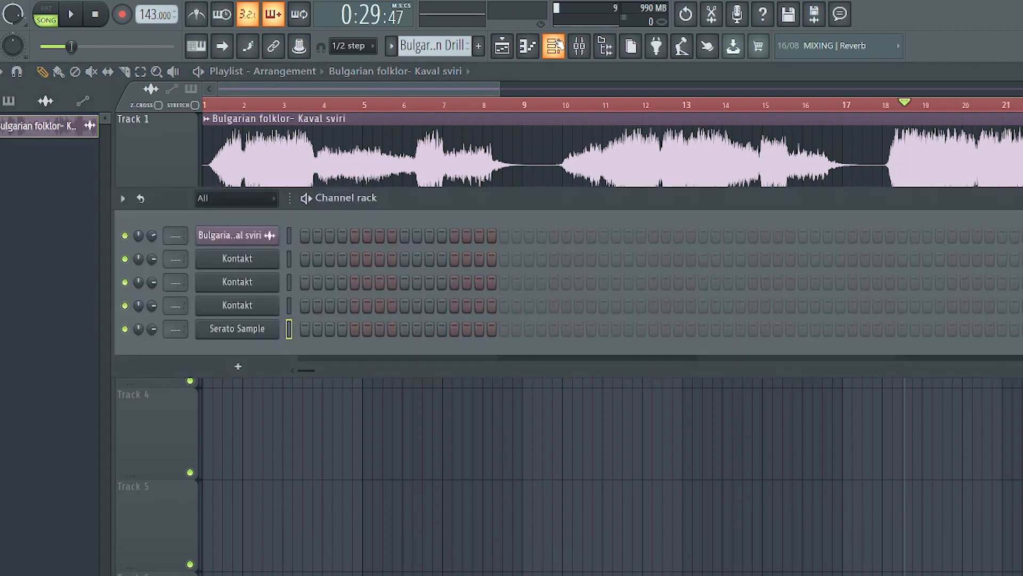
left_click(236, 329)
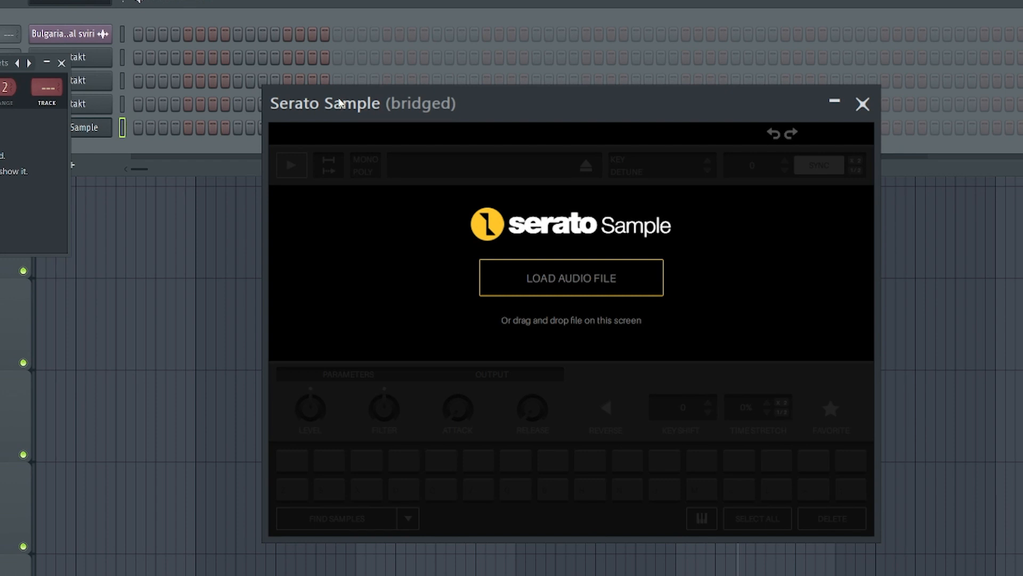
left_click_drag(339, 105, 283, 56)
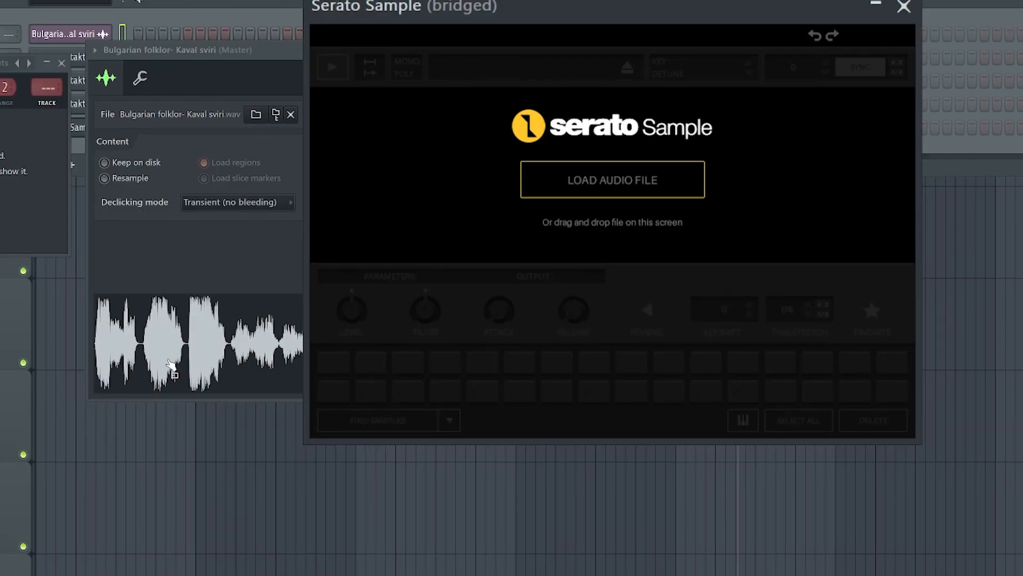
left_click_drag(170, 365, 91, 125)
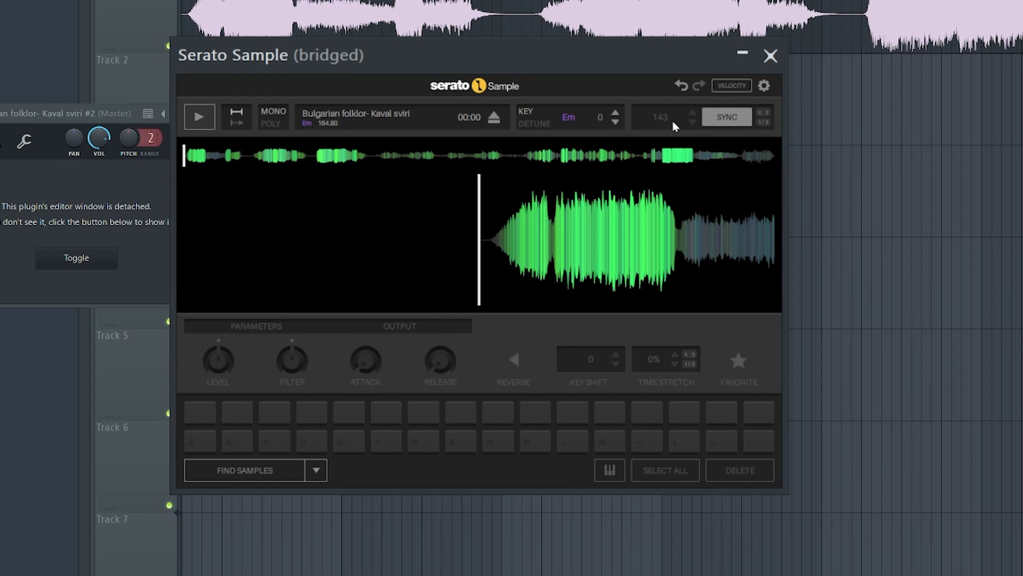
Slice the Kaval sviri sample with Find Samples and audition several of the resulting pads
left_click(244, 470)
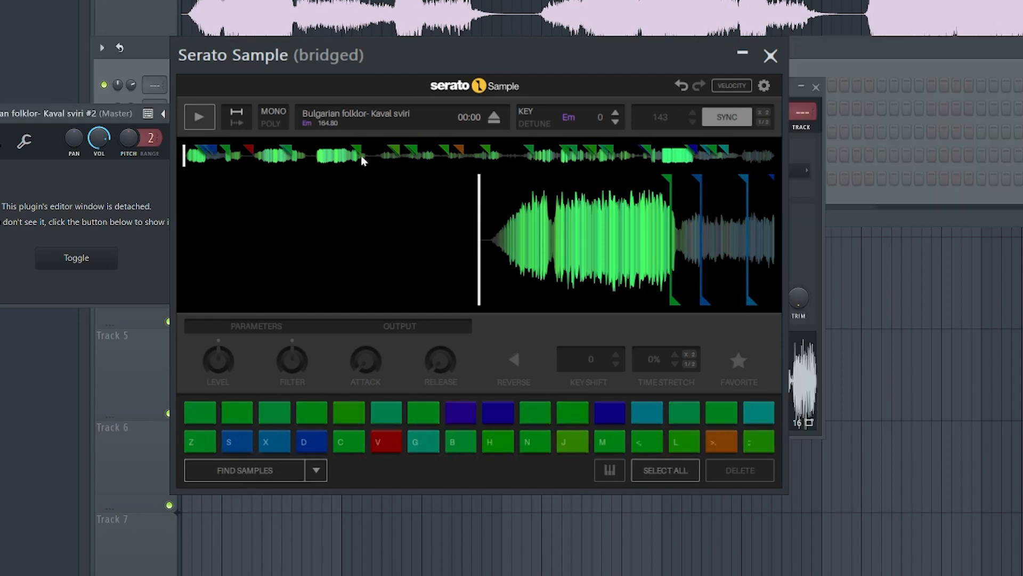
key("i")
key("e")
key("v")
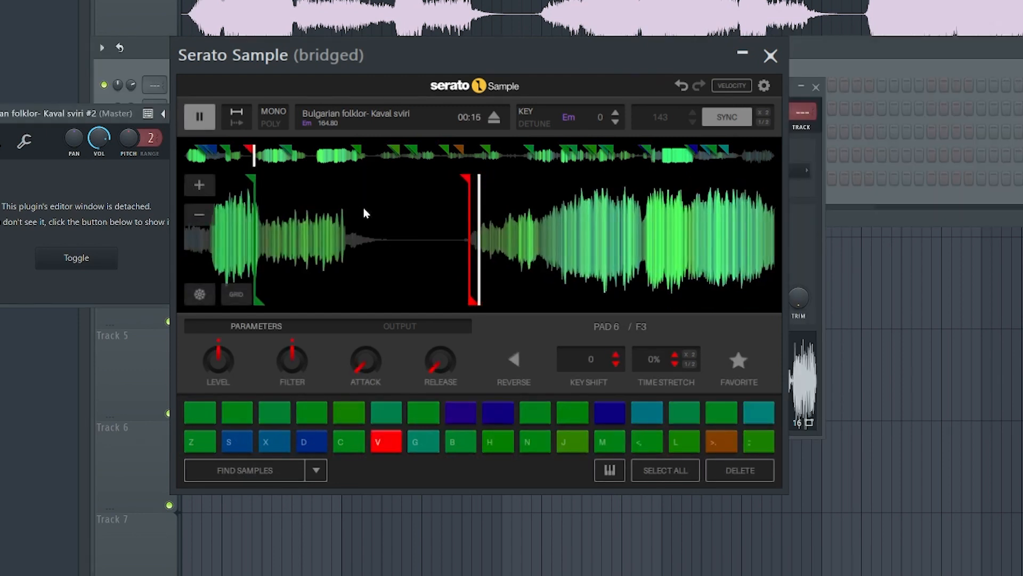
key("x")
key("z")
key("c")
key("z")
key("x")
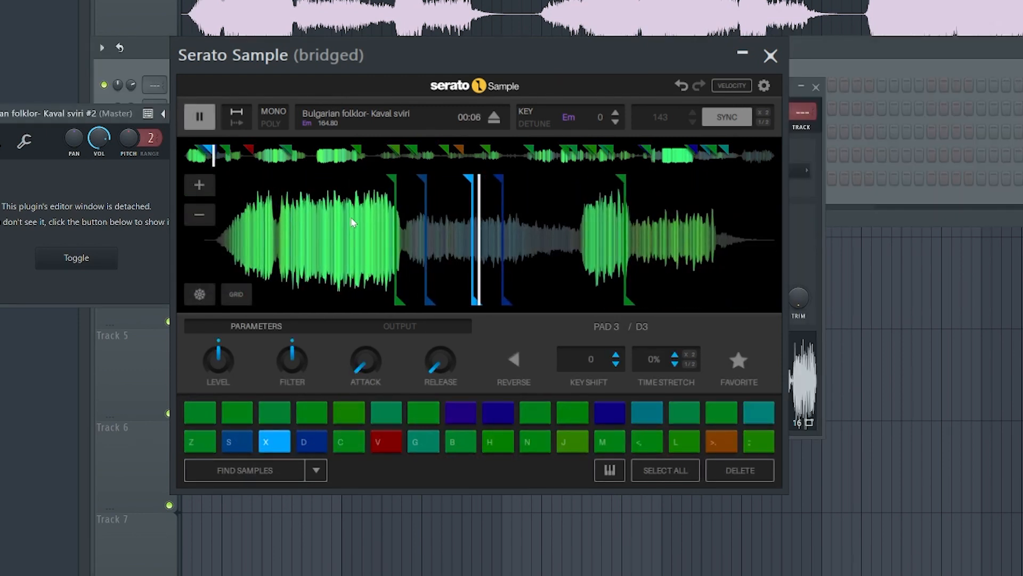
key("s")
key("z")
key("x")
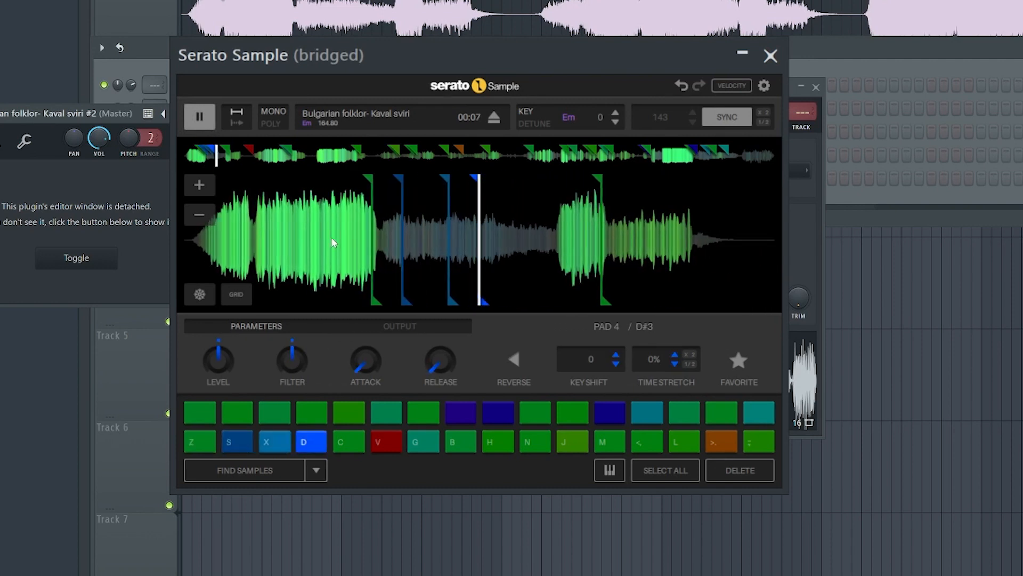
key("d")
key("x")
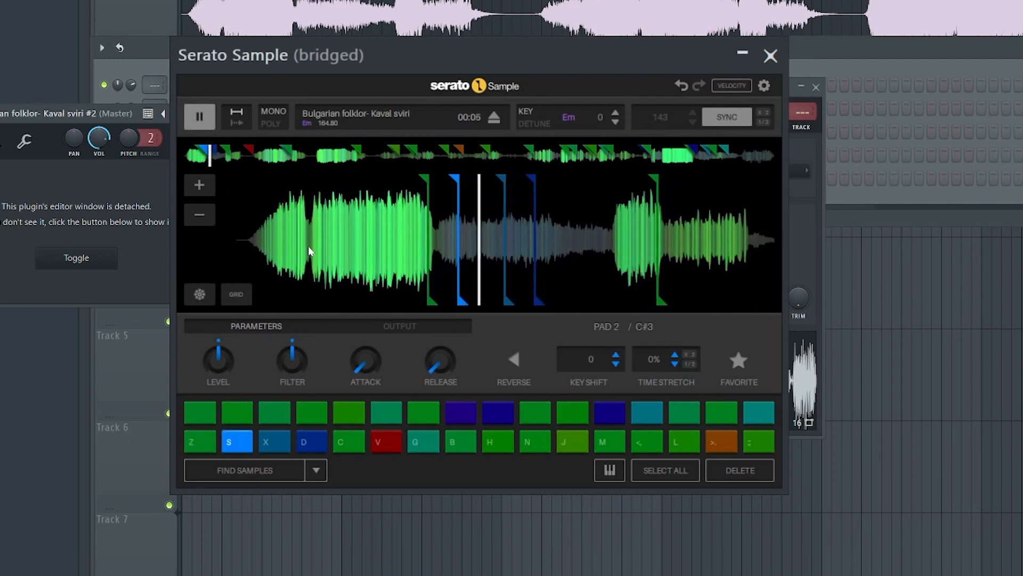
key("s")
key("x")
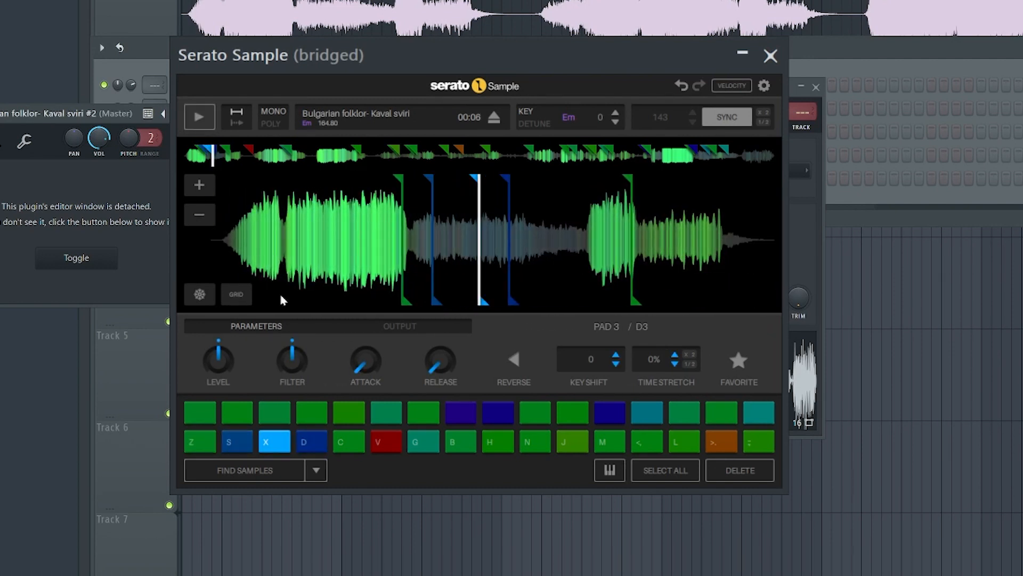
Slice the sample with Set Slicer at a setting of 2 and play back the pads
left_click_drag(284, 297, 553, 283)
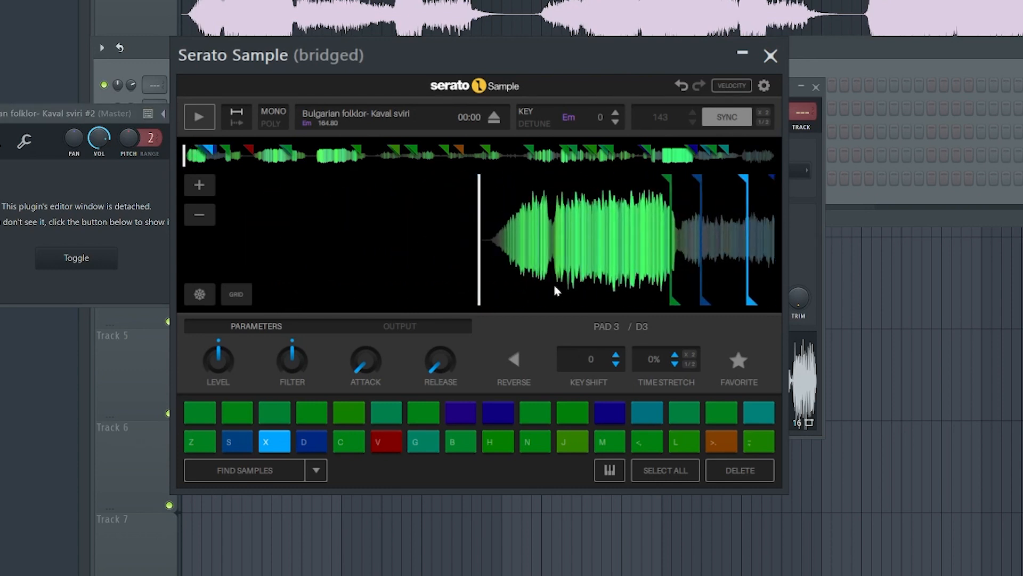
left_click(317, 470)
left_click(229, 415)
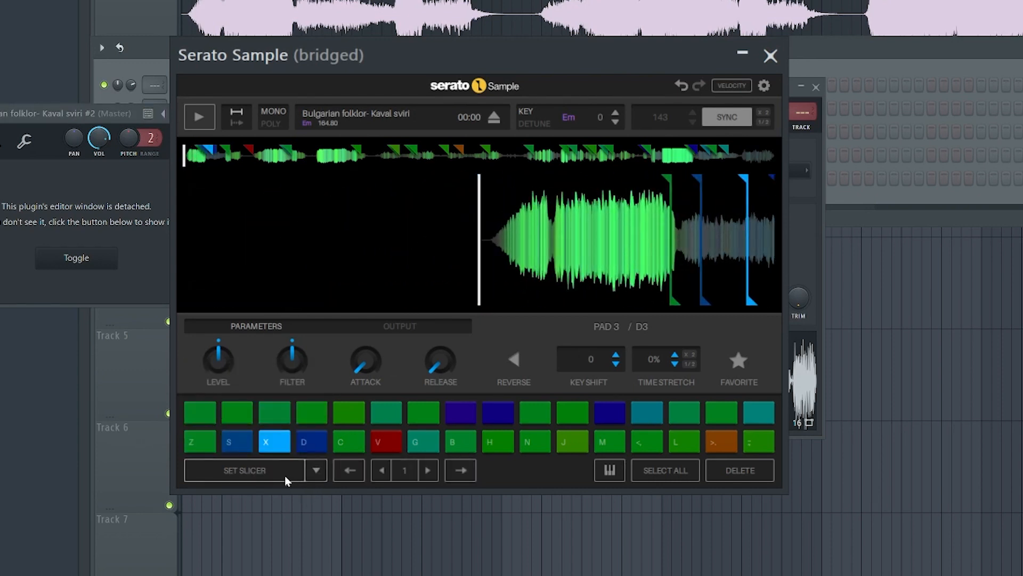
left_click(422, 473)
key("space")
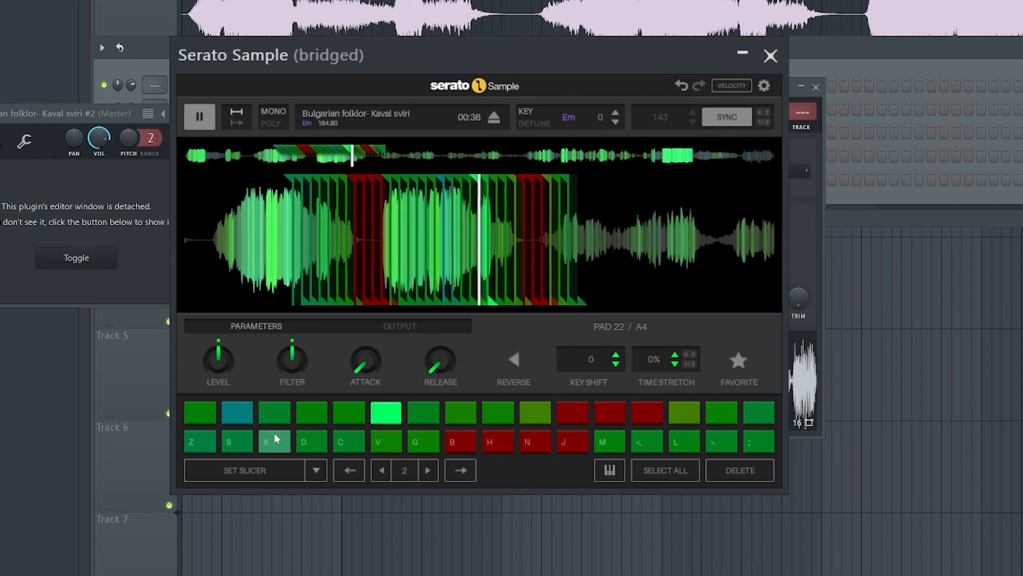
key("space")
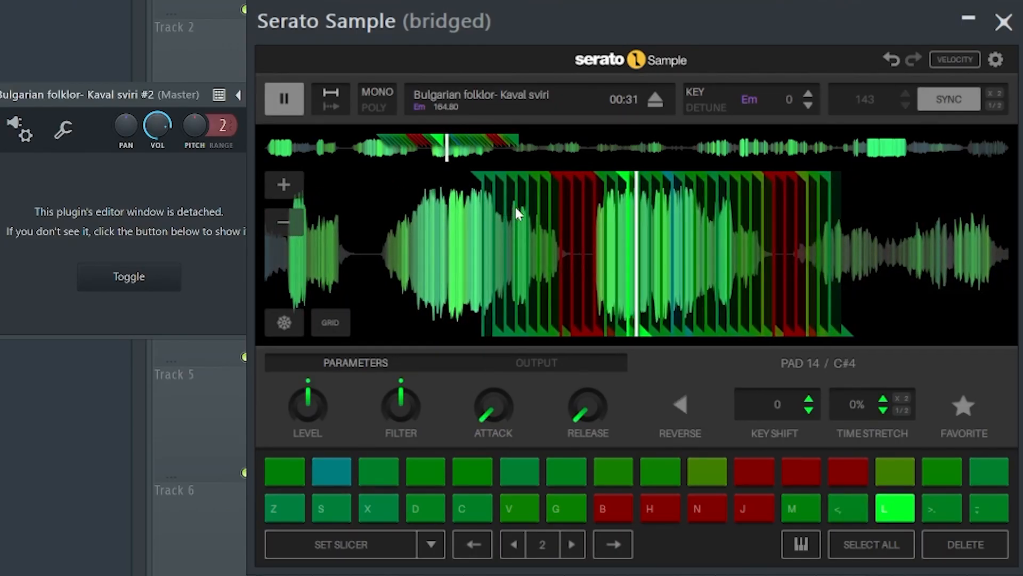
key("space")
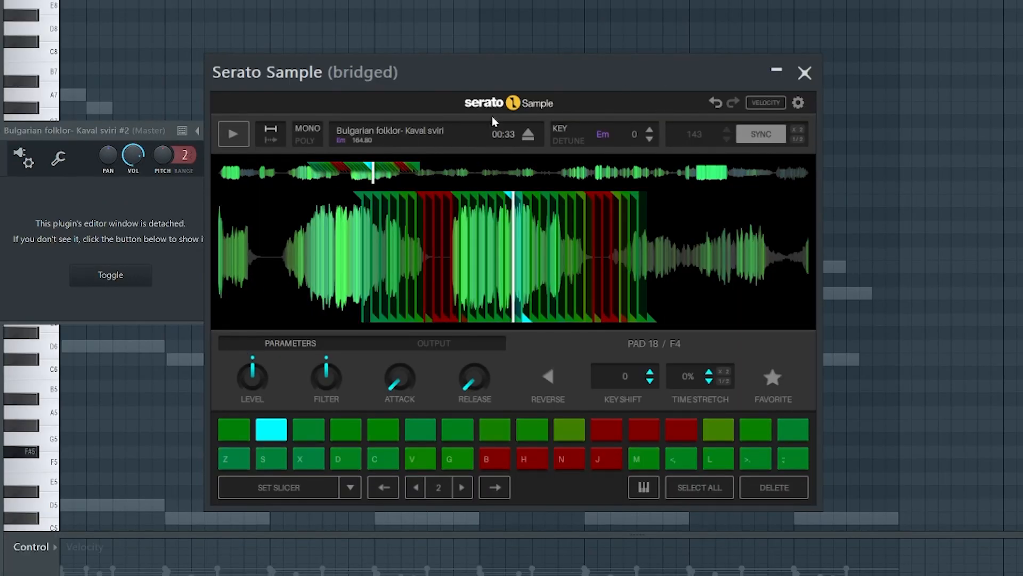
Place the consecutive notes F4, F#4, C4 and C#4 from the start of the piano roll and play them
scroll(147, 59, "down", 3)
left_click_drag(112, 131, 23, 222)
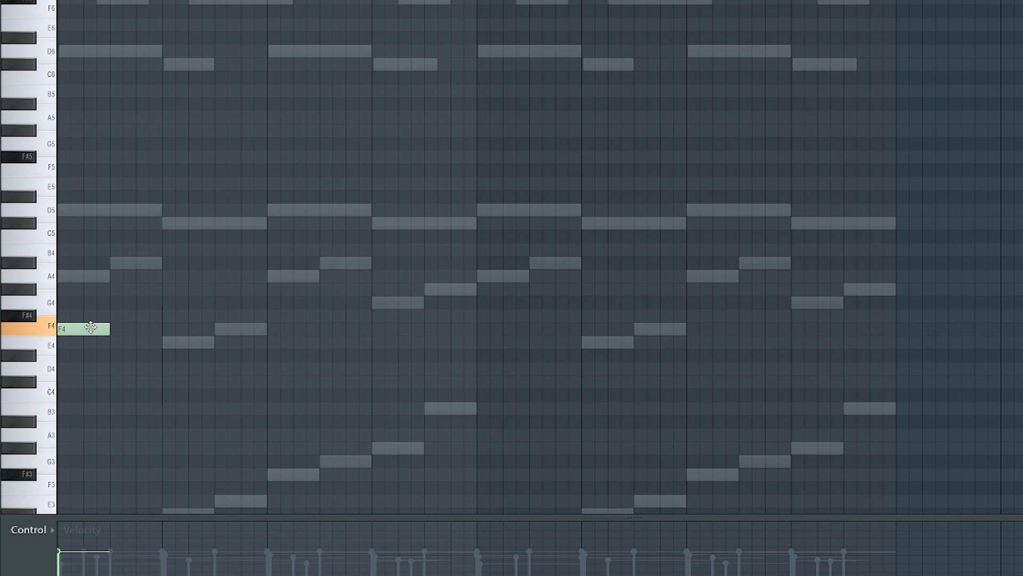
left_click(111, 316)
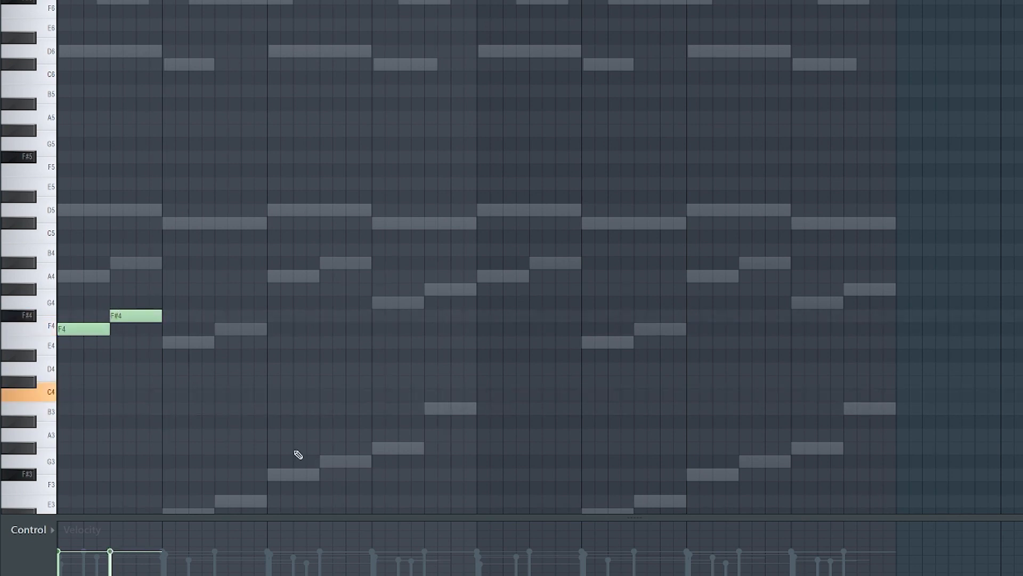
left_click(165, 395)
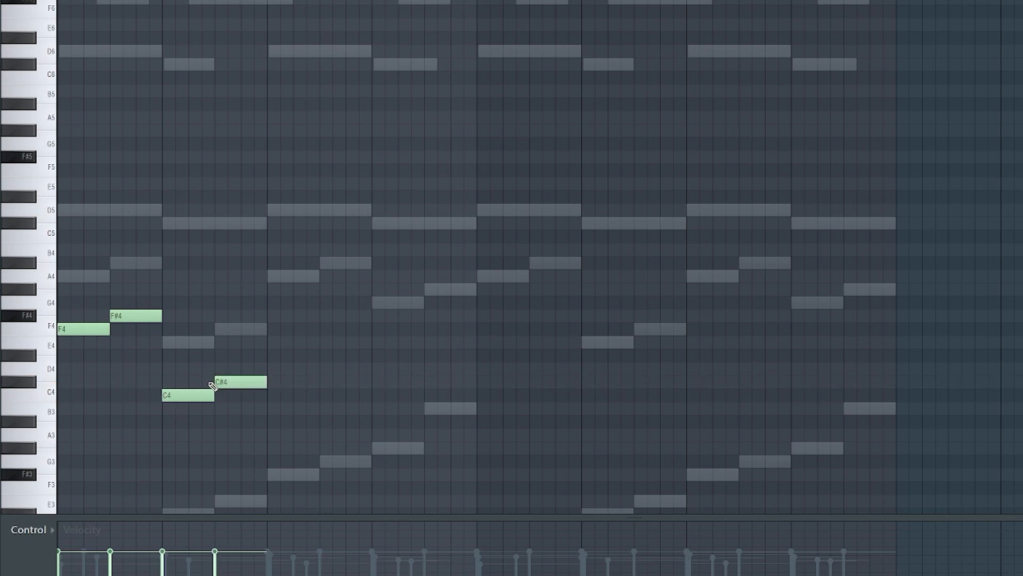
key("space")
Duplicate the four notes directly after the originals and change the copy's last two notes to D#4 and E4
key("ctrl+a")
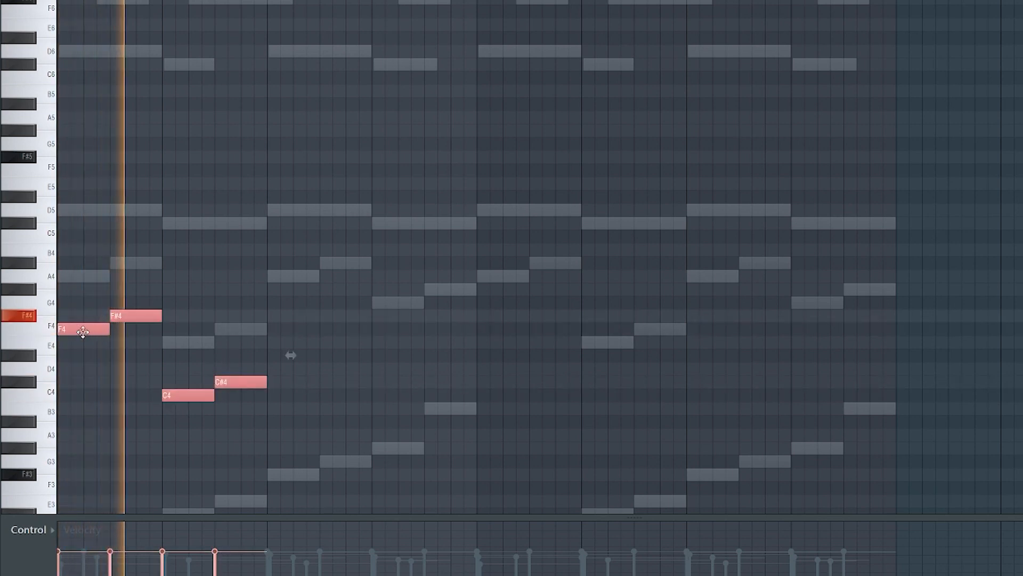
left_click_drag(83, 332, 292, 332)
key("space")
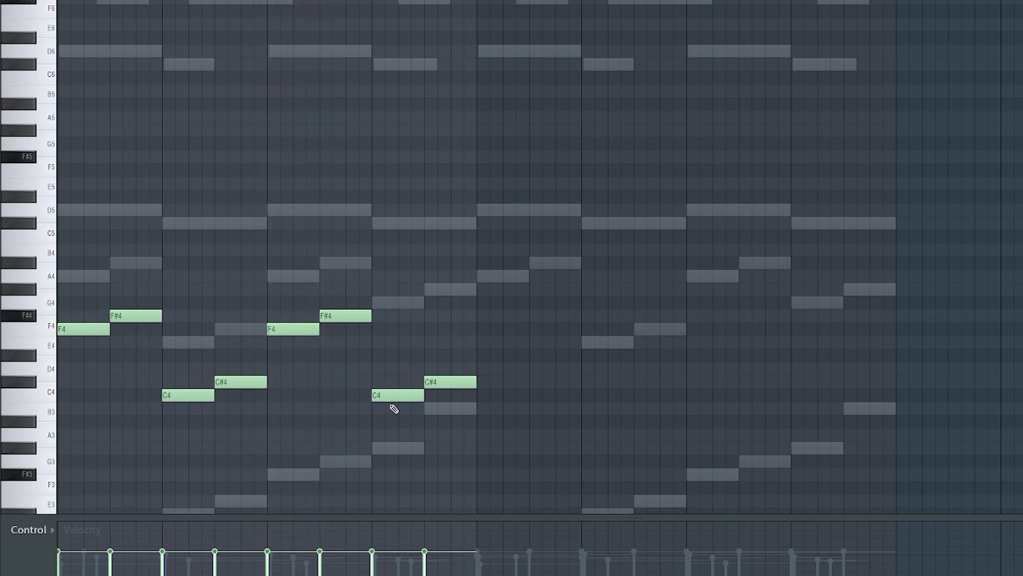
left_click_drag(386, 393, 432, 334)
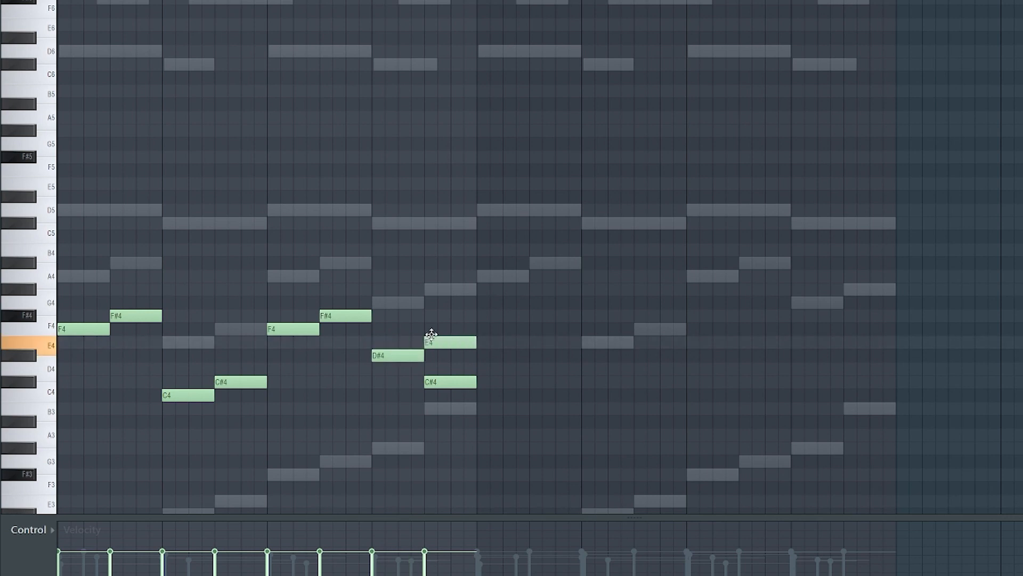
key("space")
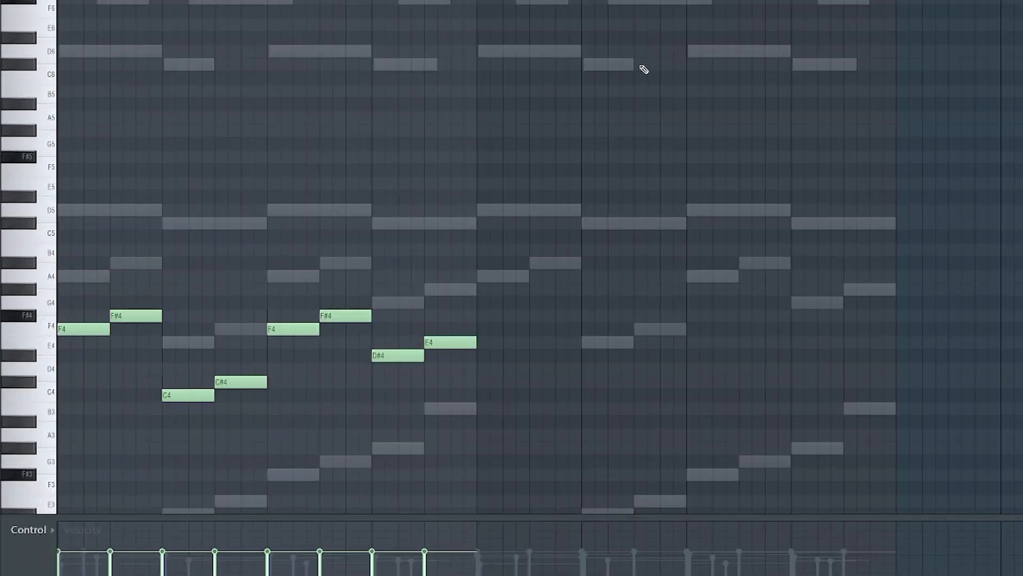
Duplicate the whole eight-note phrase directly after itself
key("ctrl+a")
scroll(474, 355, "down", 1)
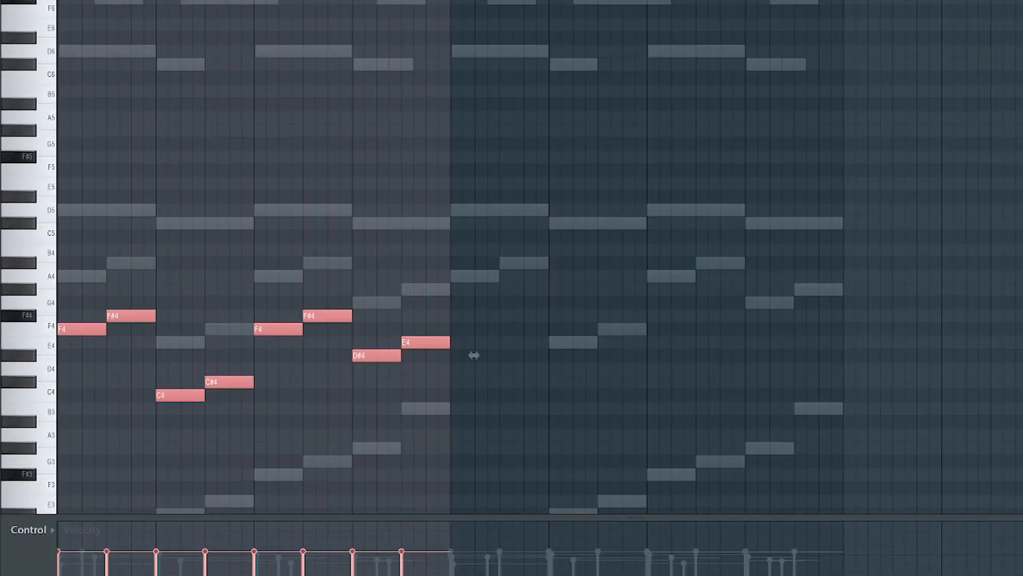
key("ctrl+b")
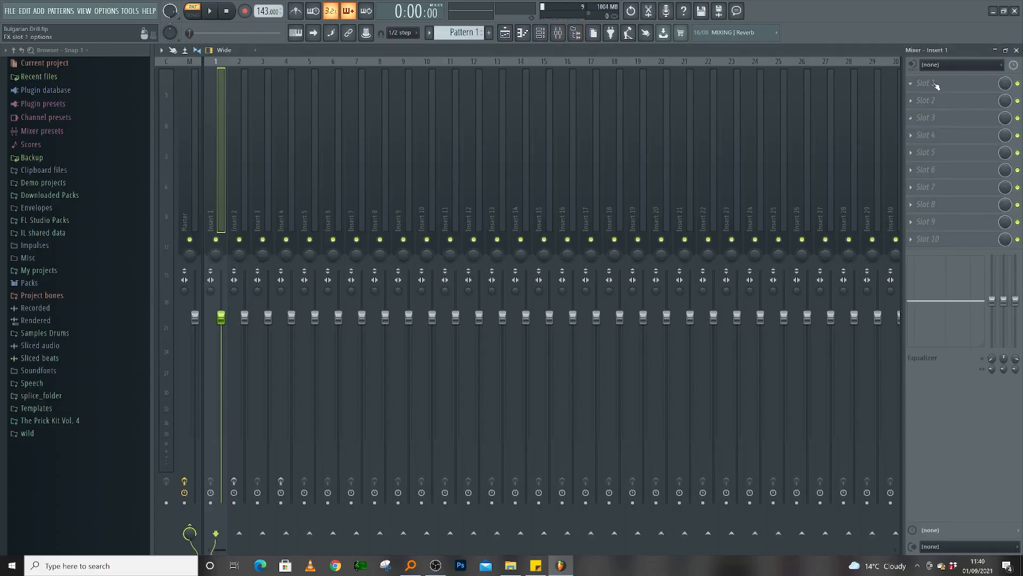
Load the Waves NS1 noise suppressor into slot 1 of Insert 1 and raise its fader to about 80.9 during playback
left_click(936, 86)
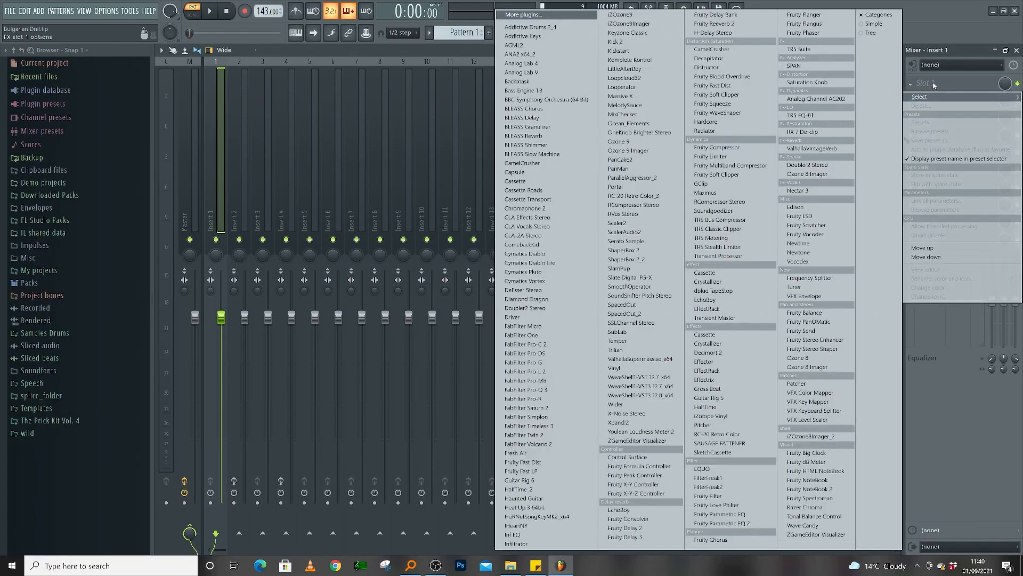
left_click(546, 55)
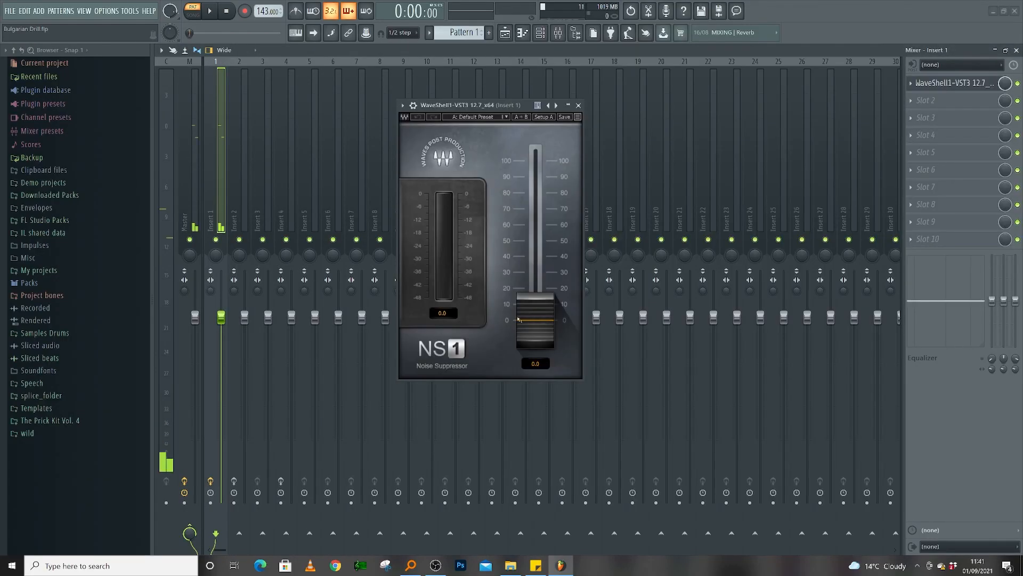
left_click_drag(527, 323, 527, 195)
key("space")
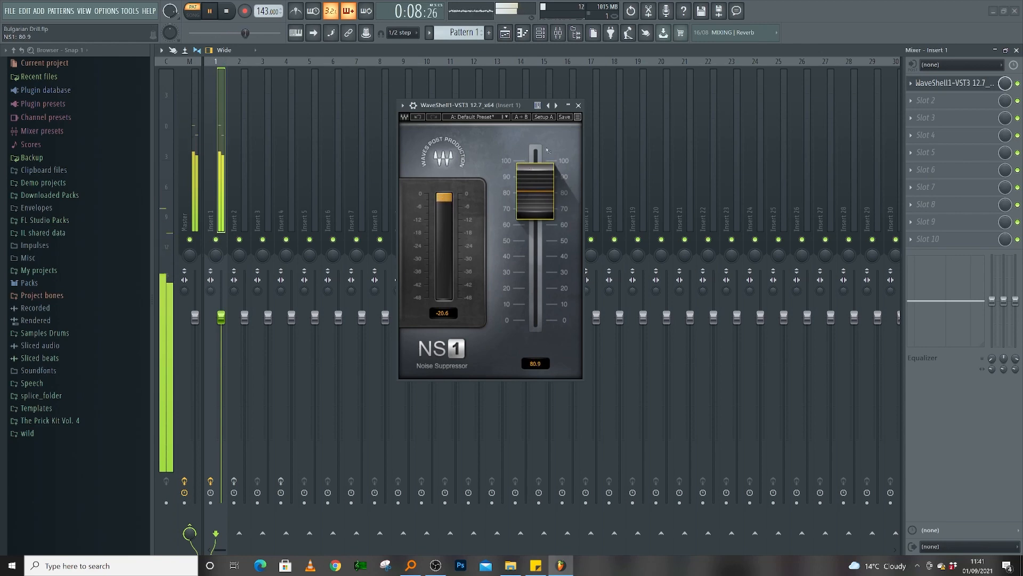
left_click(579, 106)
key("space")
Load FabFilter Pro-Q 3 into slot 2 and add an 18 dB/oct low cut at about 128.5 Hz
left_click(935, 101)
mouse_move(938, 111)
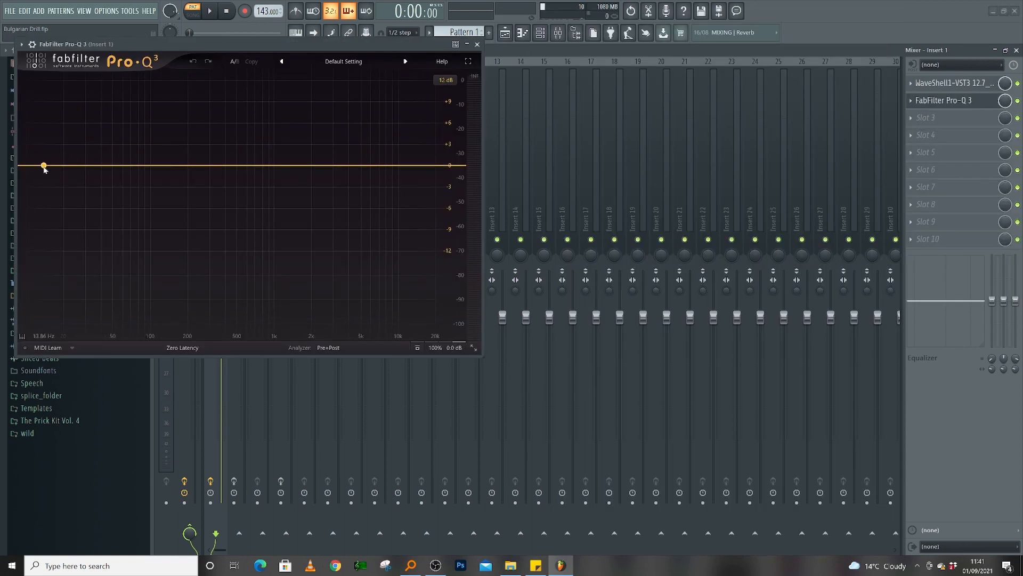
left_click(44, 166)
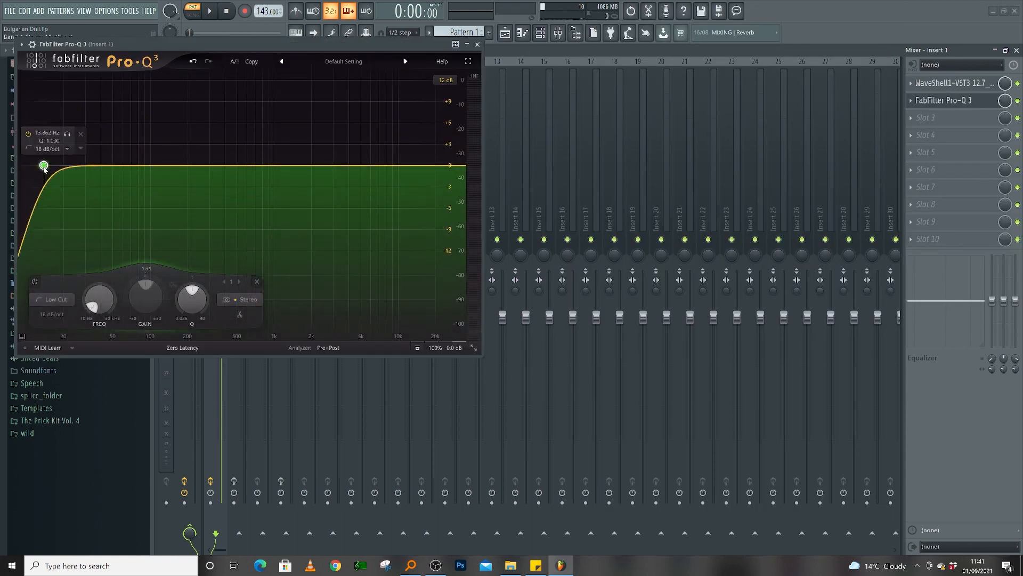
left_click_drag(44, 166, 164, 165)
key("space")
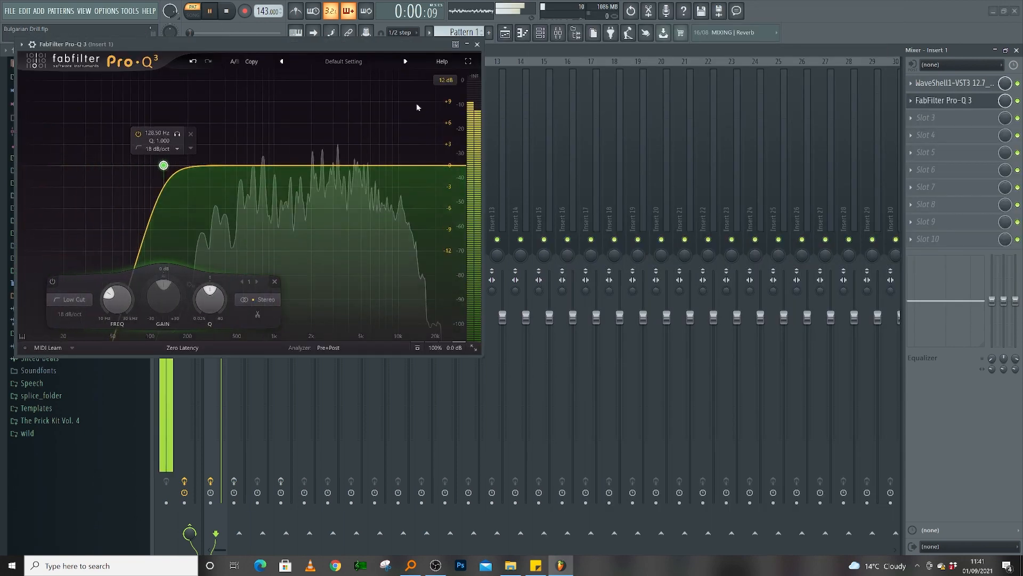
Raise the key of the kaval loop in Serato Sample to +2 (F#m) while auditioning the slices
left_click(477, 44)
key("space")
left_click(546, 34)
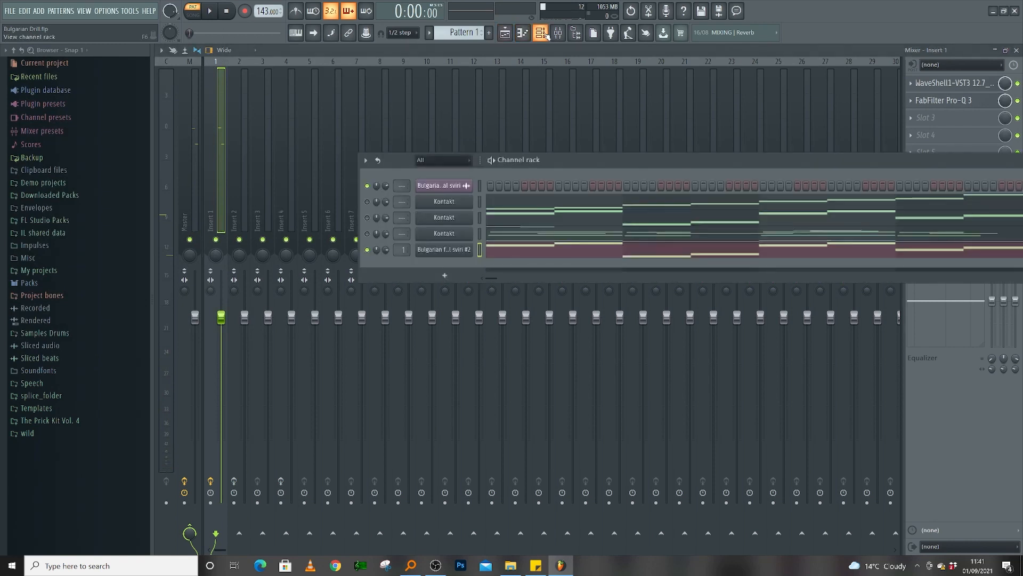
left_click(452, 250)
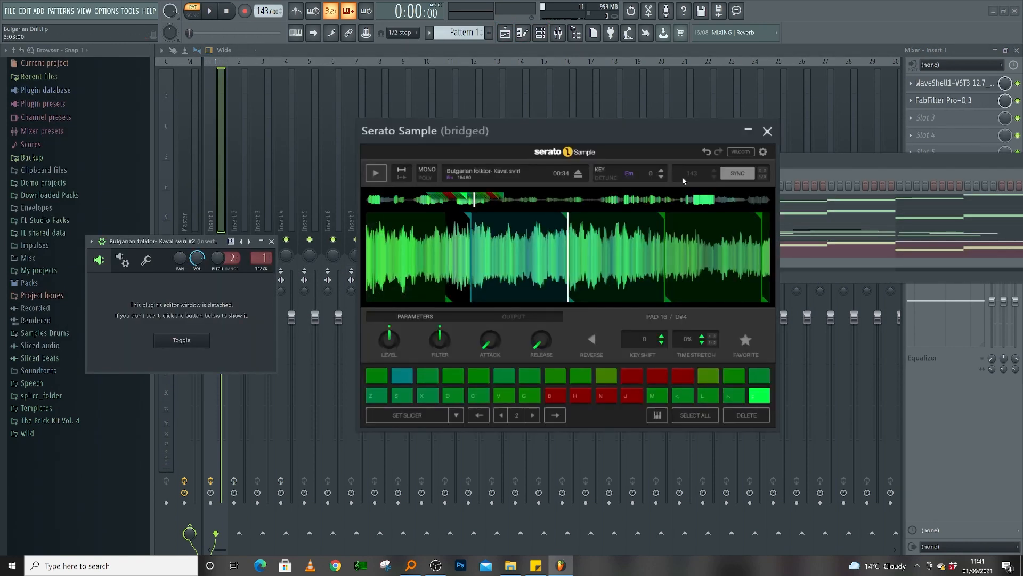
left_click(662, 170)
key("space")
left_click(662, 174)
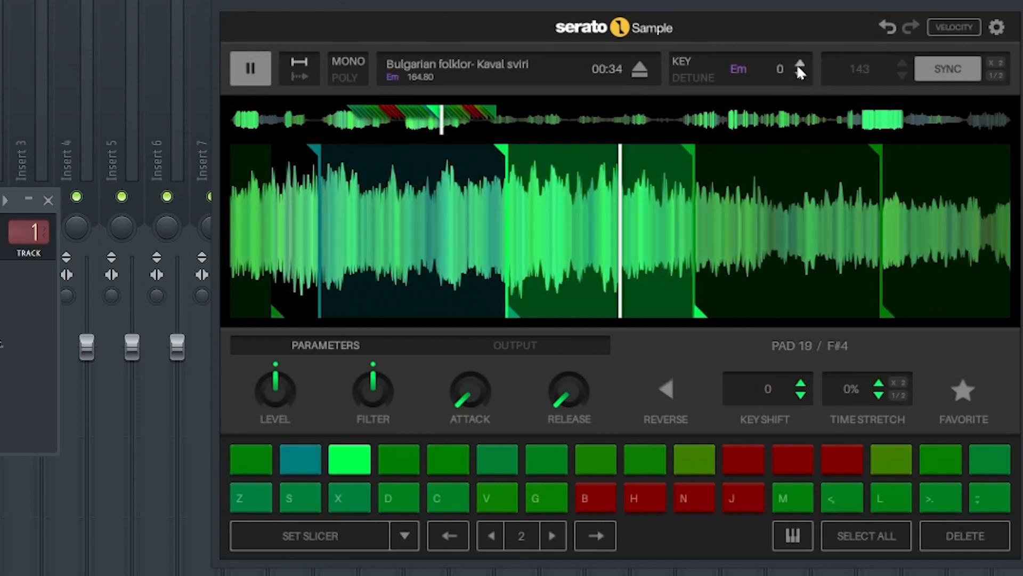
left_click(660, 169)
left_click(798, 64)
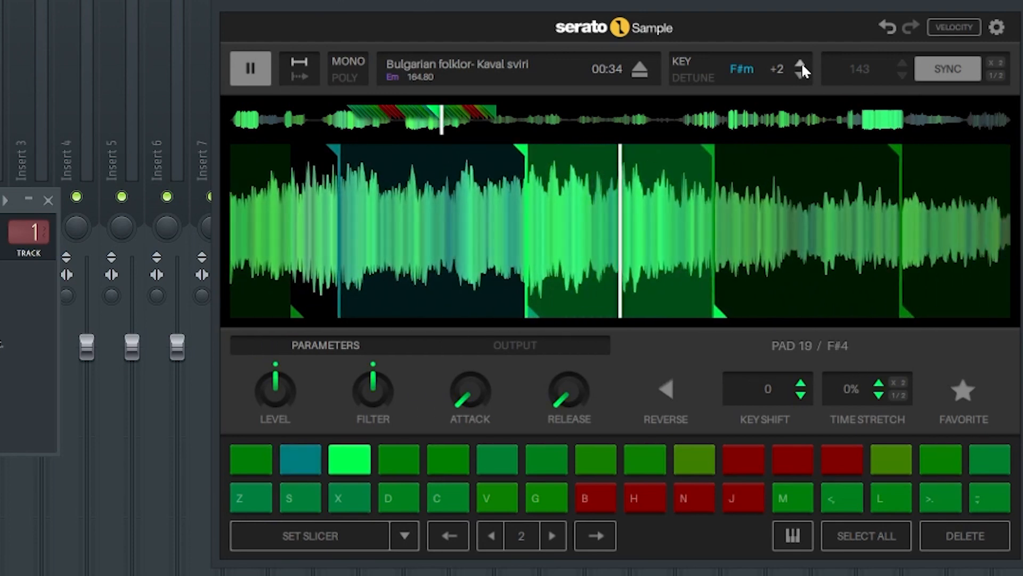
key("space")
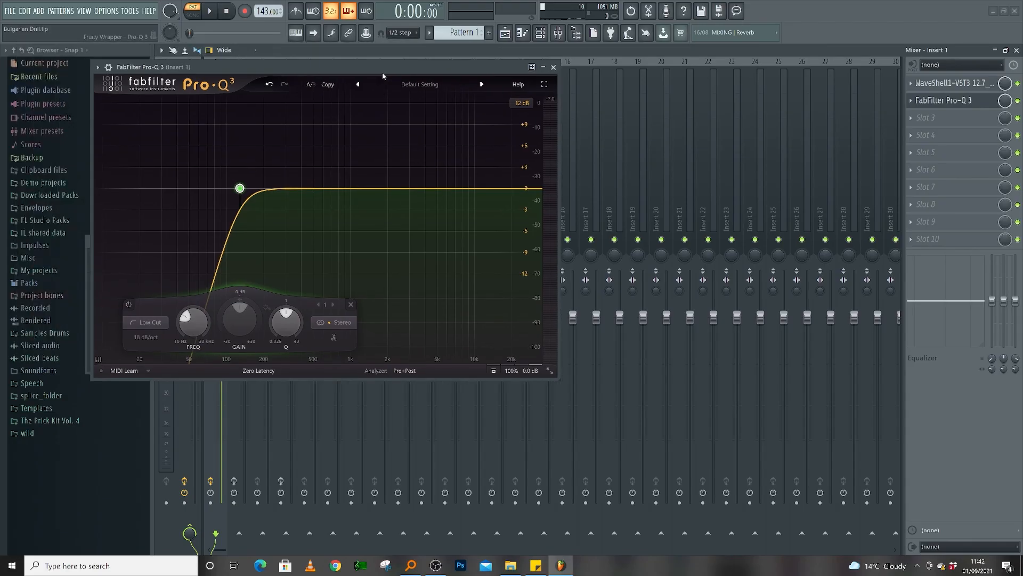
Notch harsh resonances in Pro-Q 3 with bell cuts between about 912 Hz and 5 kHz, including -5.27 dB at 2735.2 Hz with Q 28.10
left_click_drag(375, 73, 476, 89)
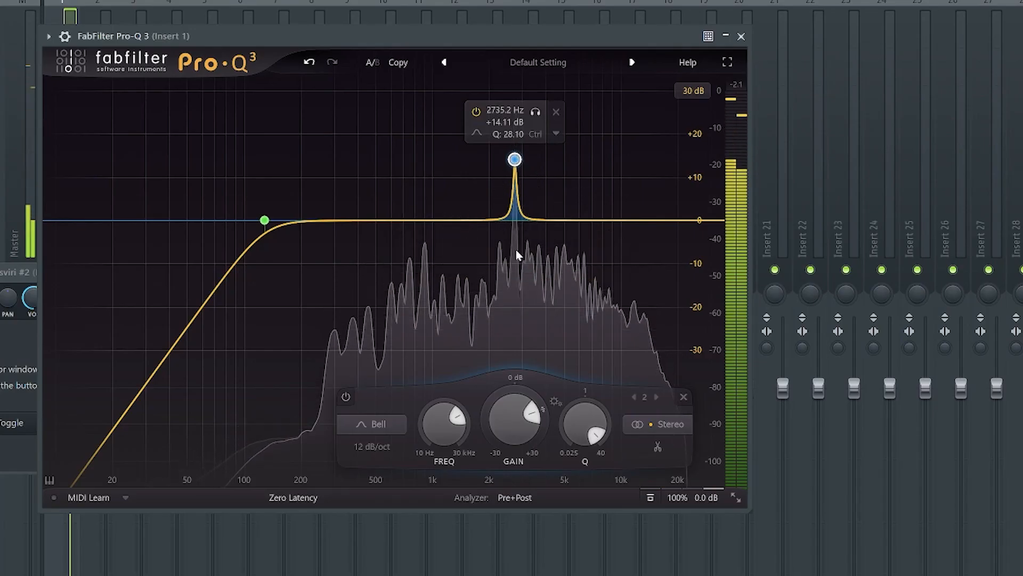
scroll(515, 396, "down", 10)
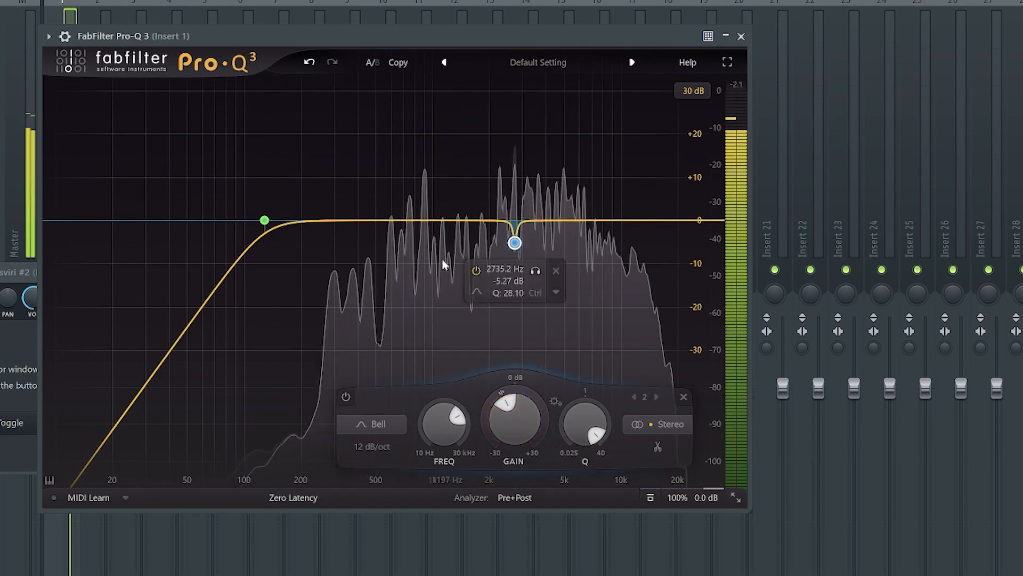
left_click_drag(428, 308, 426, 166)
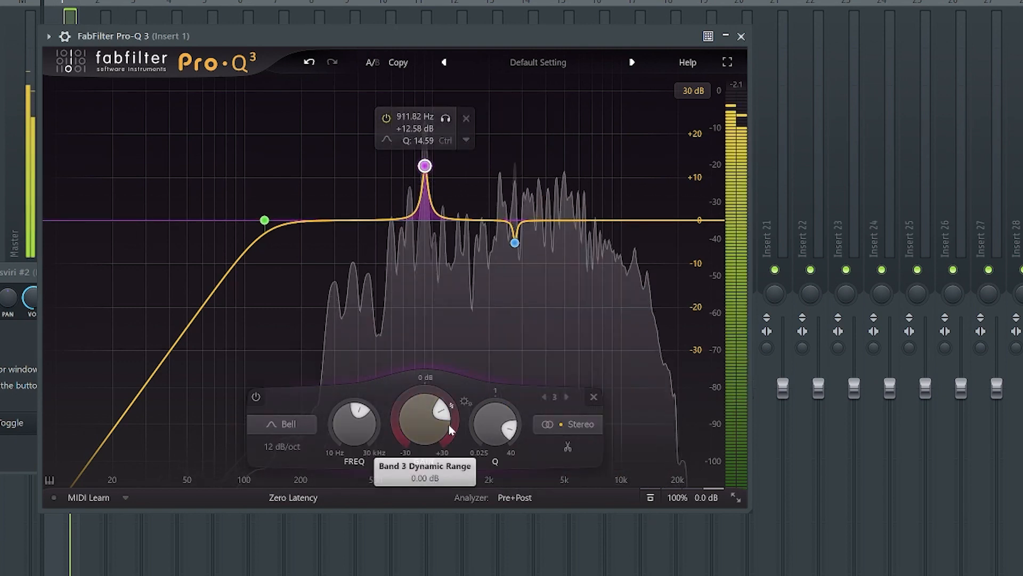
scroll(422, 408, "down", 9)
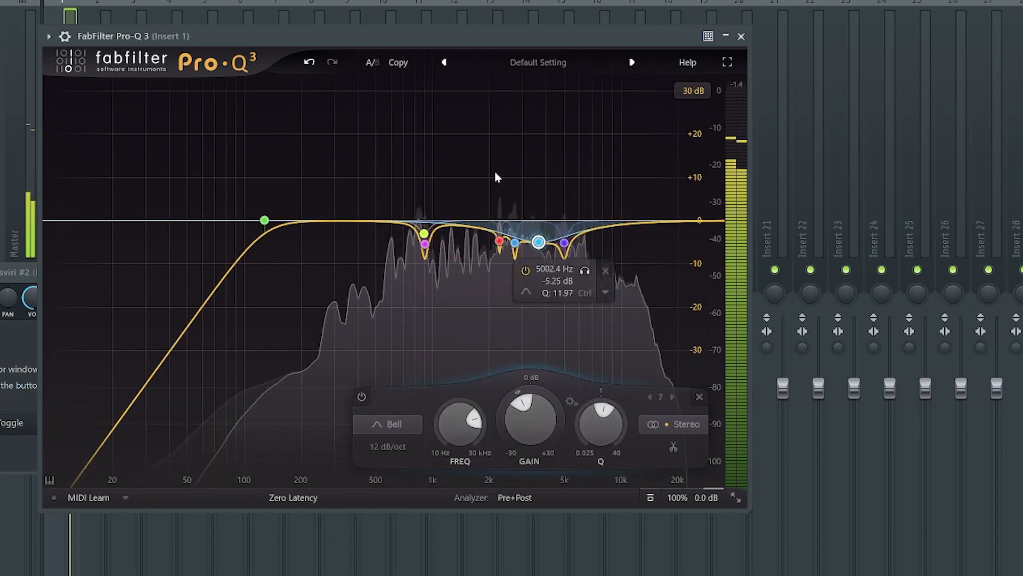
mouse_move(539, 242)
left_mouse_down()
mouse_move(540, 145)
mouse_move(544, 261)
left_mouse_up()
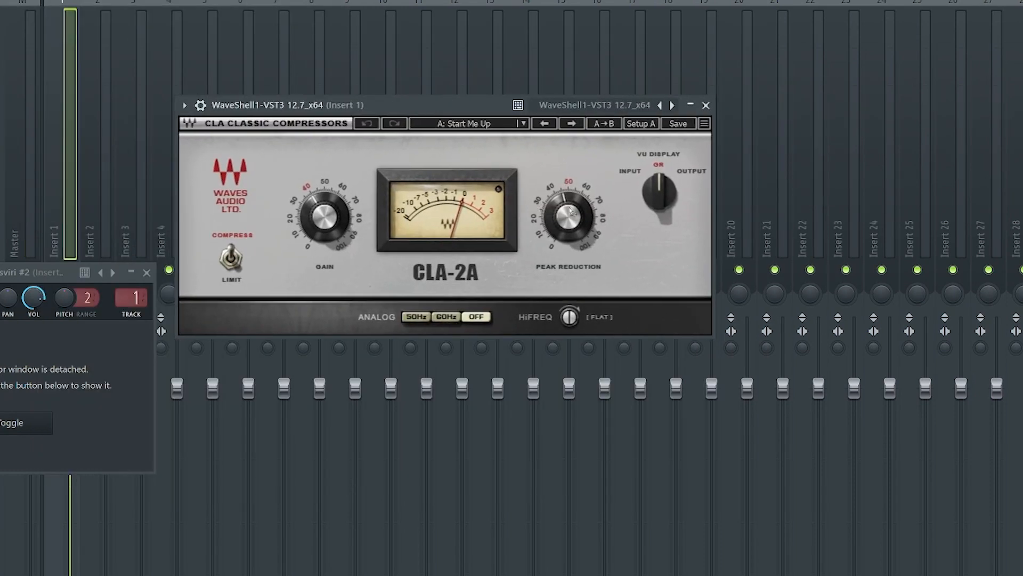
Load the Waves CLA-2A compressor into slot 3 of Insert 1 and adjust its peak reduction
left_click_drag(573, 213, 573, 211)
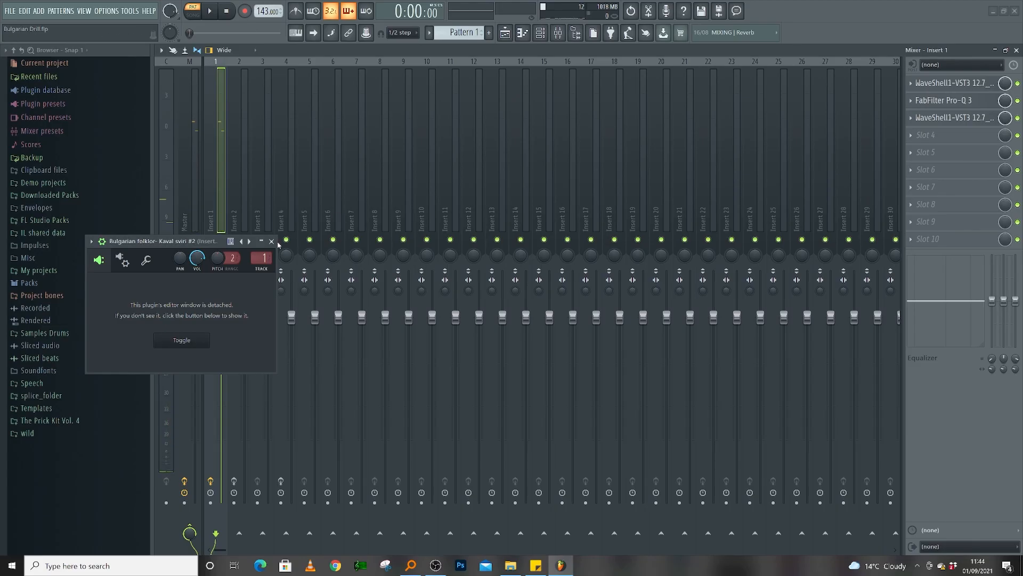
left_click(272, 241)
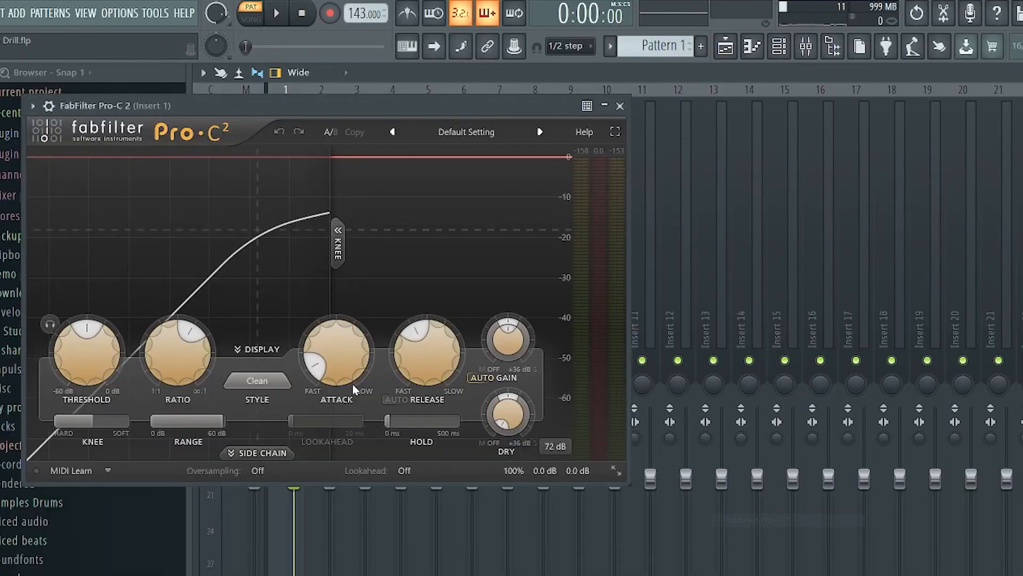
Load FabFilter Pro-C 2 into slot 4, set threshold to about -14.3 dB and ratio to 3.20:1, and adjust the attack
left_click_drag(102, 213, 102, 210)
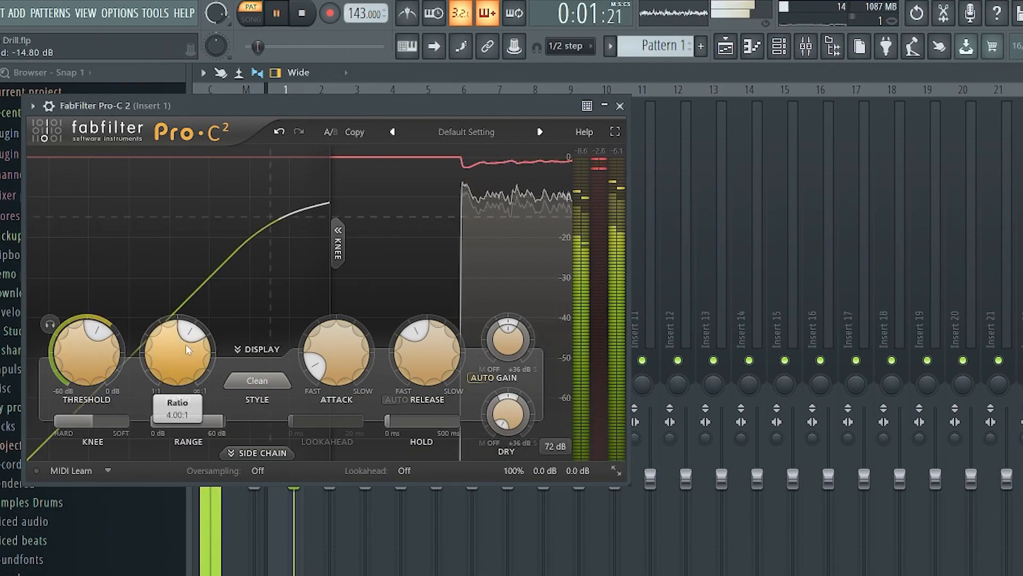
mouse_move(198, 336)
left_mouse_down()
mouse_move(204, 347)
mouse_move(190, 336)
left_mouse_up()
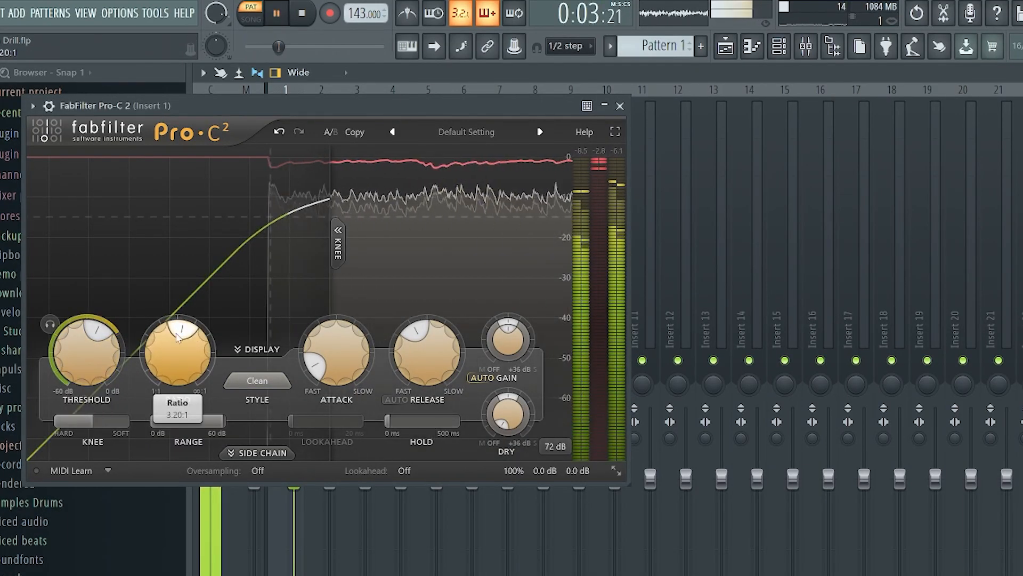
left_click_drag(89, 352, 96, 348)
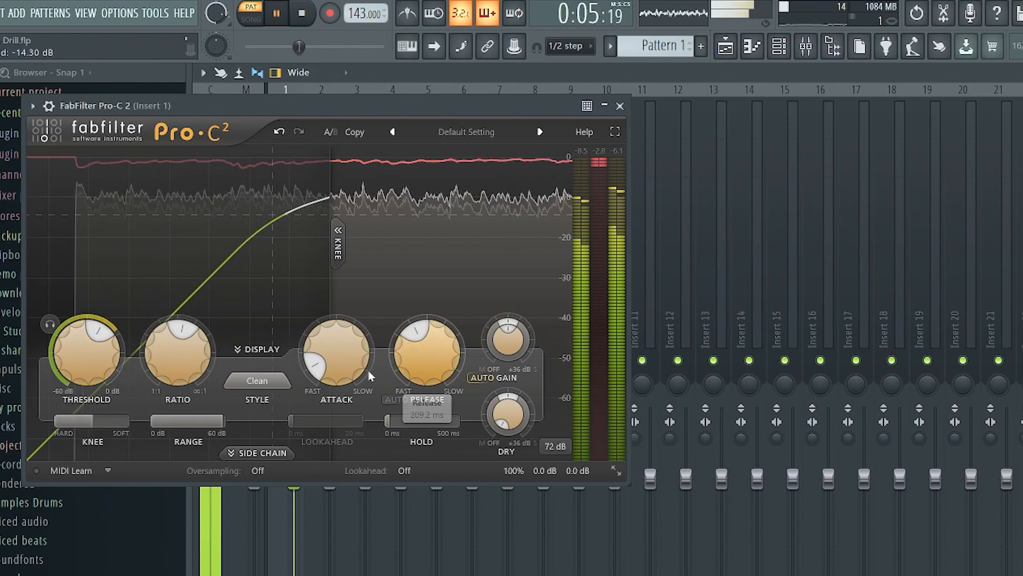
left_click_drag(355, 368, 355, 375)
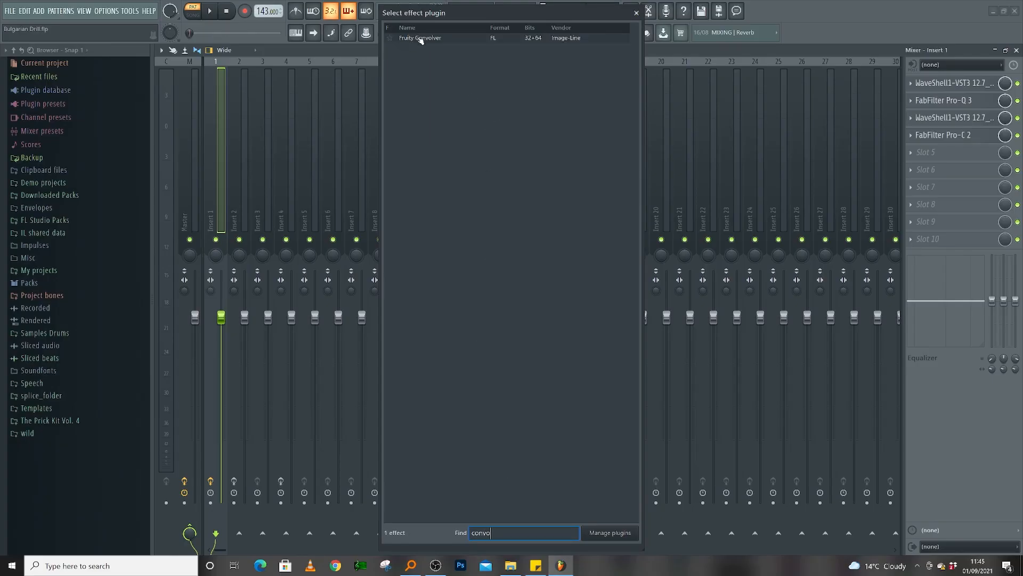
Load Fruity Convolver into slot 5 of Insert 1 and lower its slot mix level during playback
left_click(423, 38)
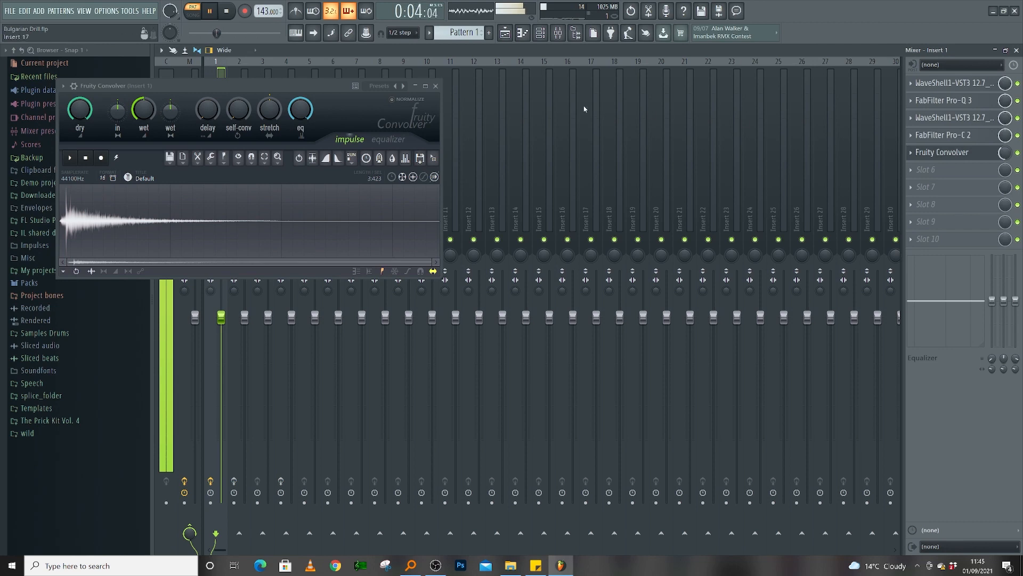
left_click(435, 86)
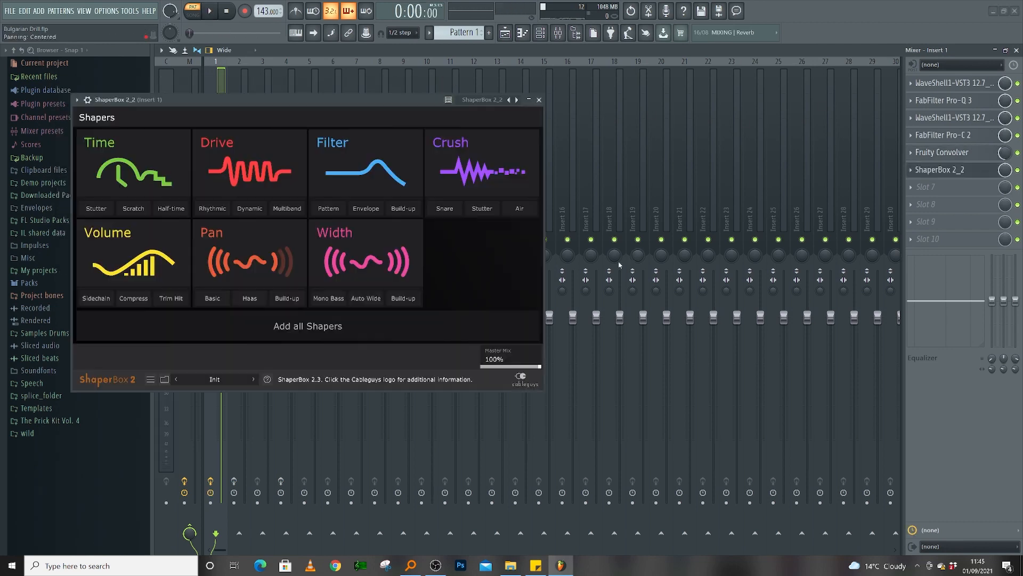
Set up ShaperBox 2 in slot 6 with a Volume shaper using a sidechain curve and a 1/4 LFO length, and play the pattern
left_click(153, 245)
left_click(141, 334)
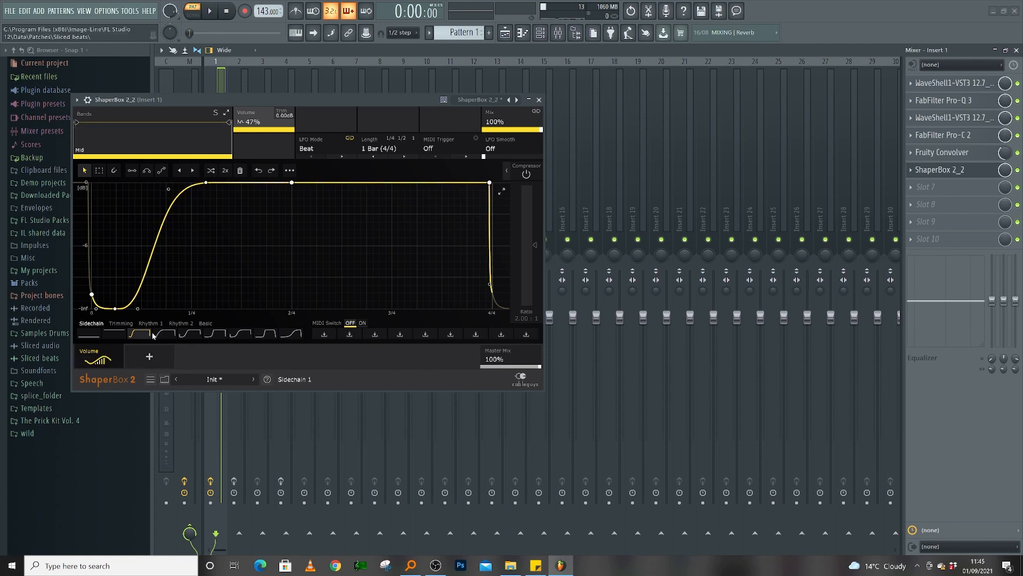
left_click(404, 148)
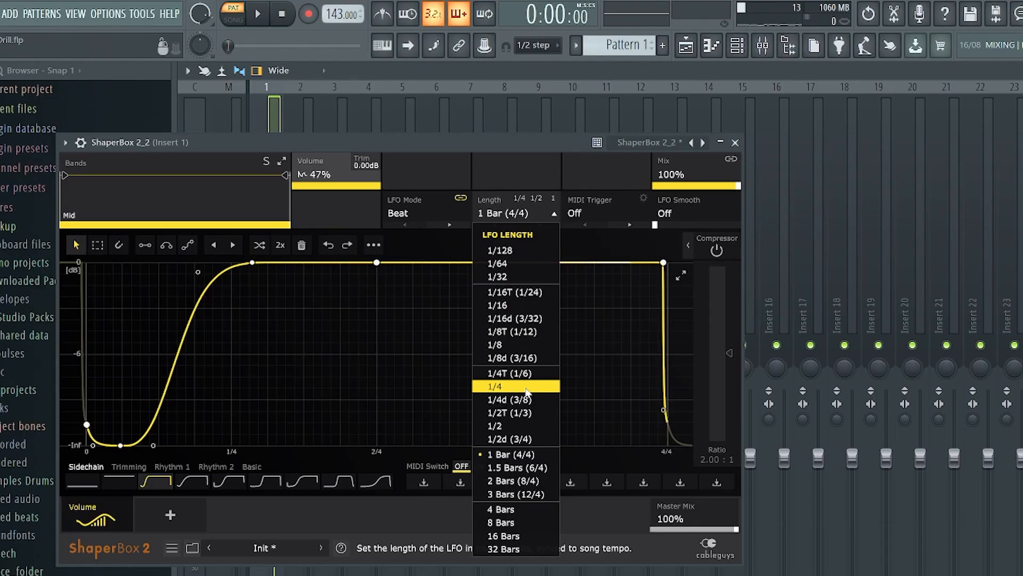
left_click(395, 271)
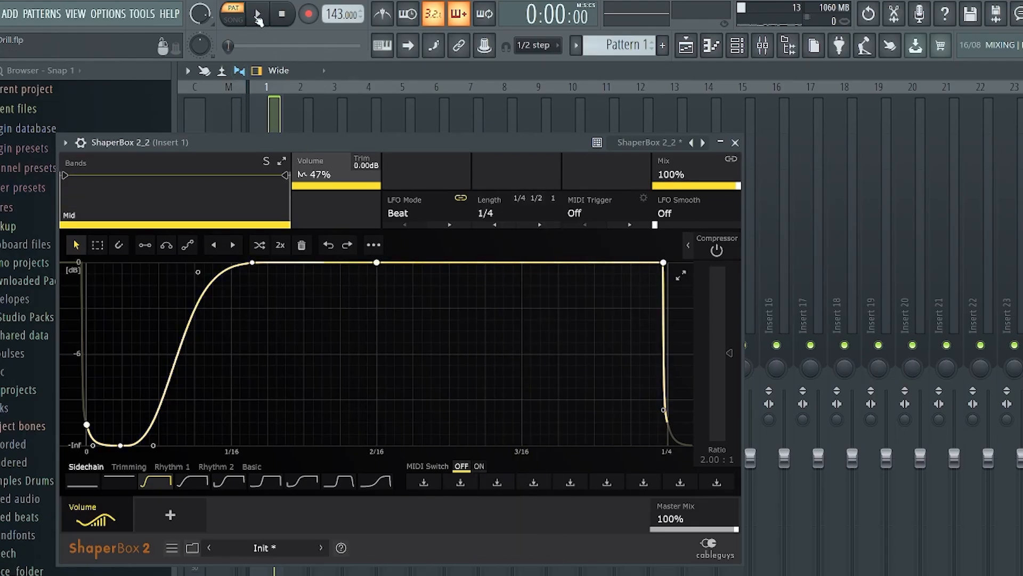
left_click(258, 15)
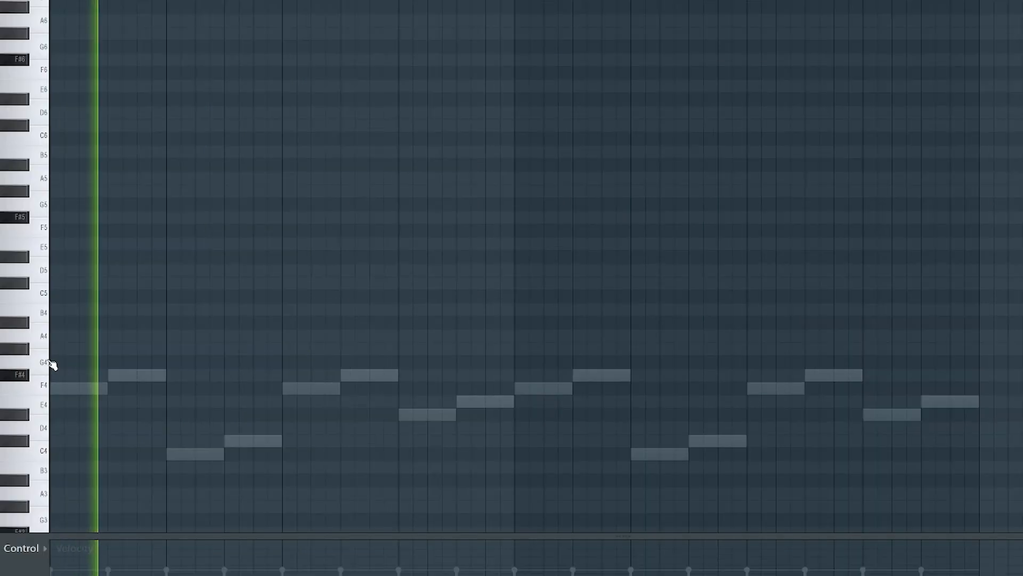
Draw four one-bar notes alternating D5 and C#5 across bars 1 to 4 of the Kontakt channel
key("space")
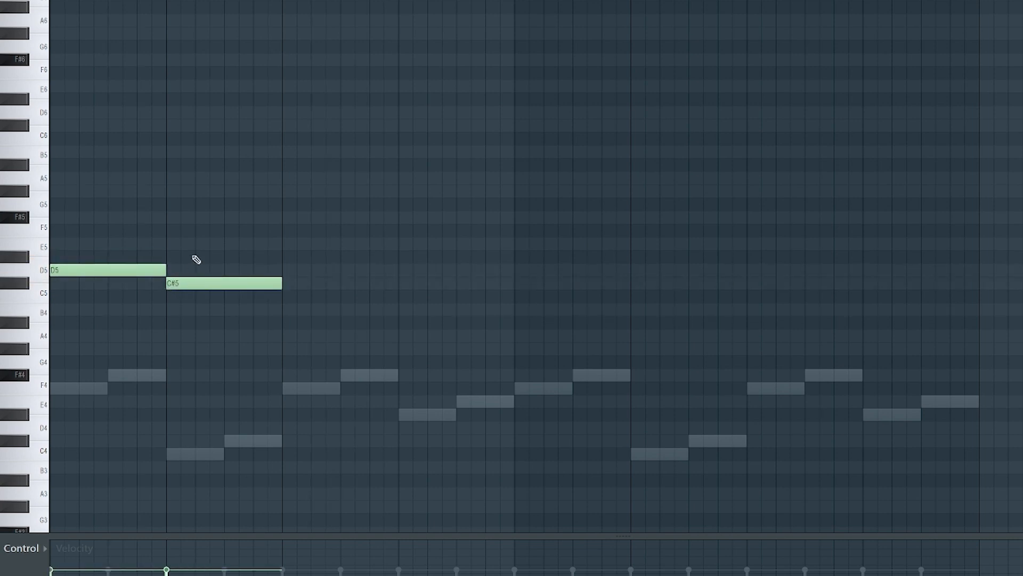
key("space")
left_click(284, 269)
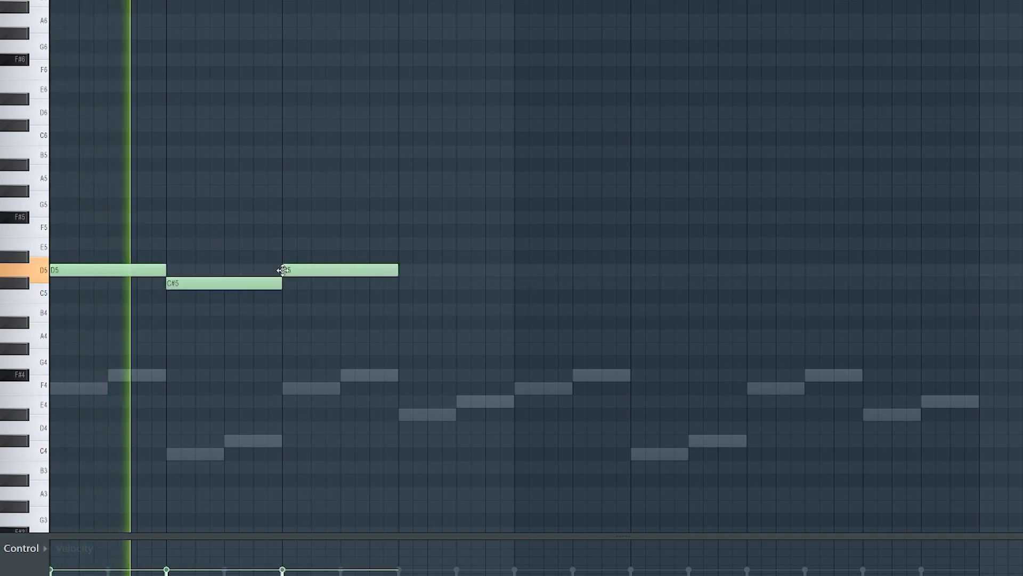
left_click(400, 288)
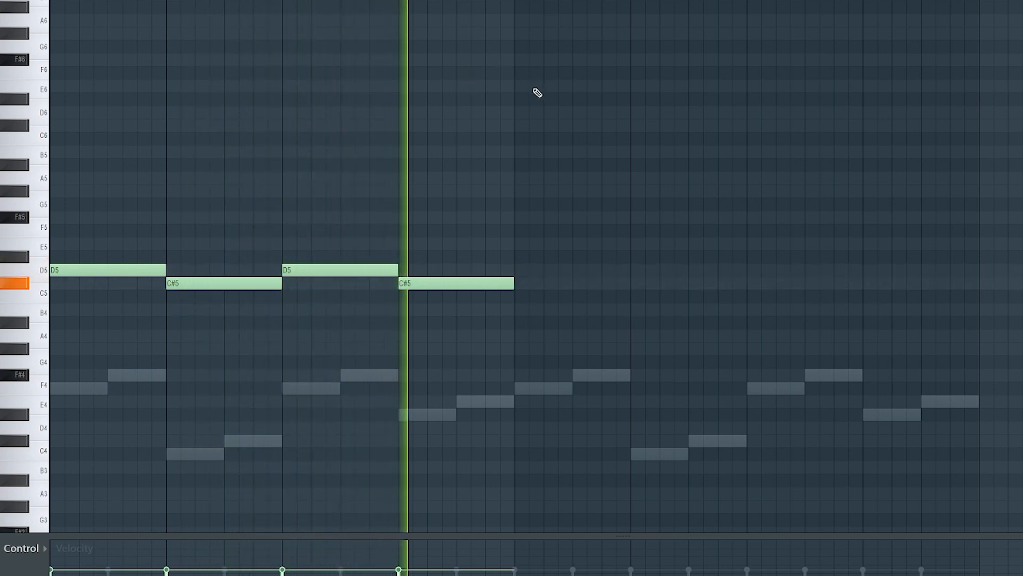
key("space")
Layer four one-bar notes alternating A5 and G#5 above the existing D5 and C#5 notes
left_click_drag(130, 227, 38, 189)
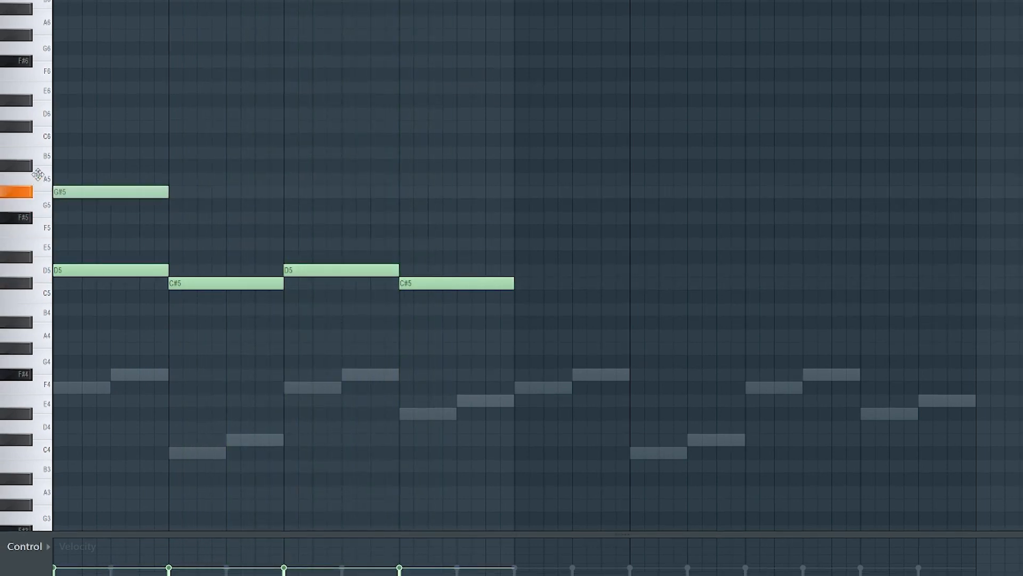
key("space")
left_click(176, 192)
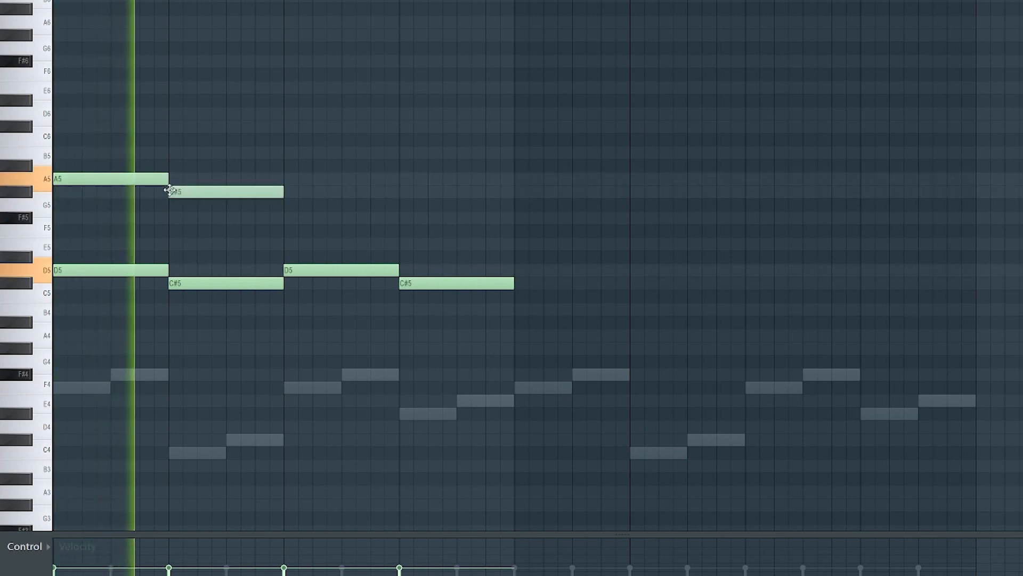
left_click(299, 179)
left_click(411, 191)
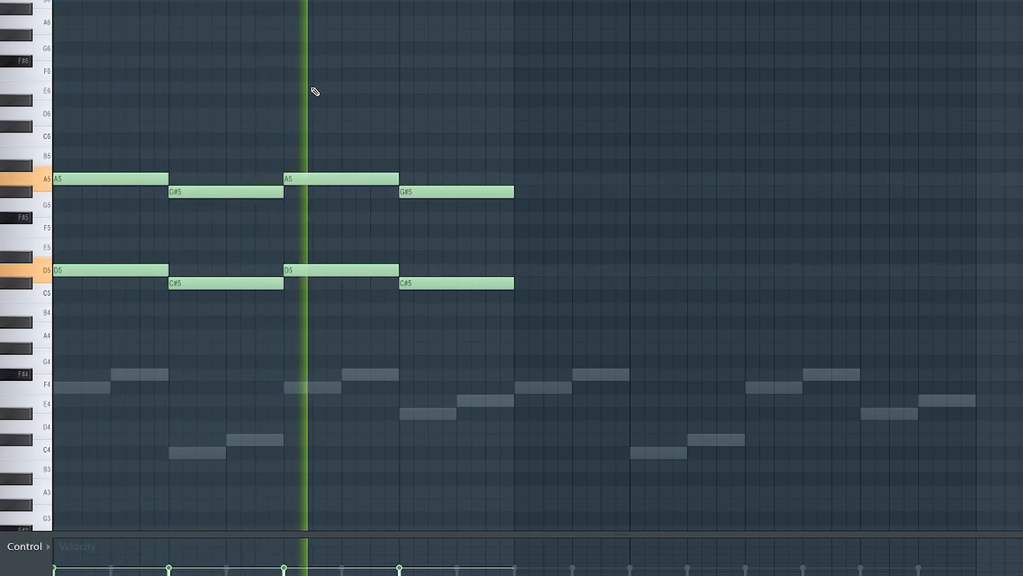
key("space")
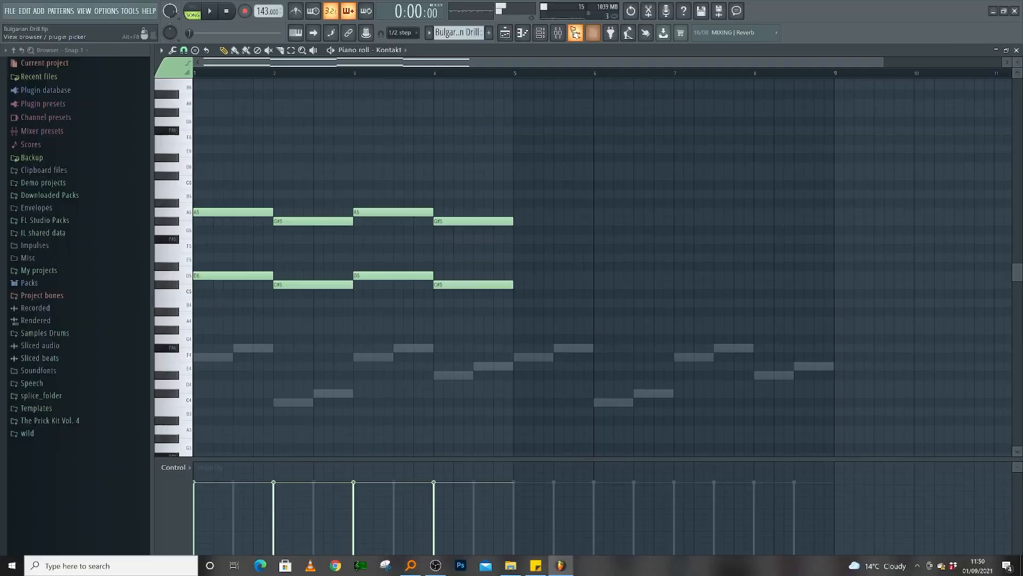
Add an F#5 melody note in bar 1, ending at the bar line, and a C#6 note in bar 2
left_click(541, 33)
left_click_drag(252, 134, 231, 135)
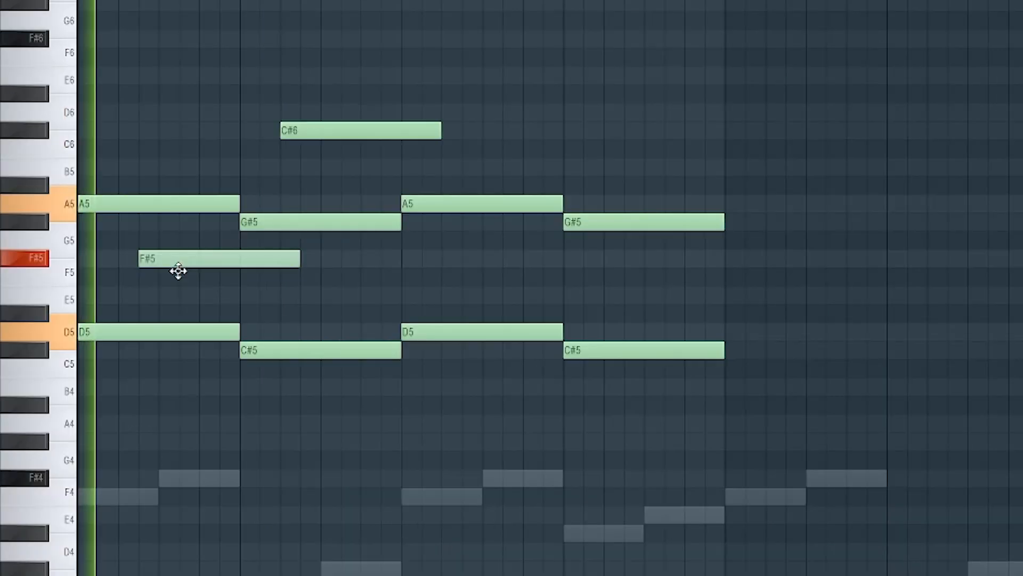
left_click_drag(297, 263, 240, 264)
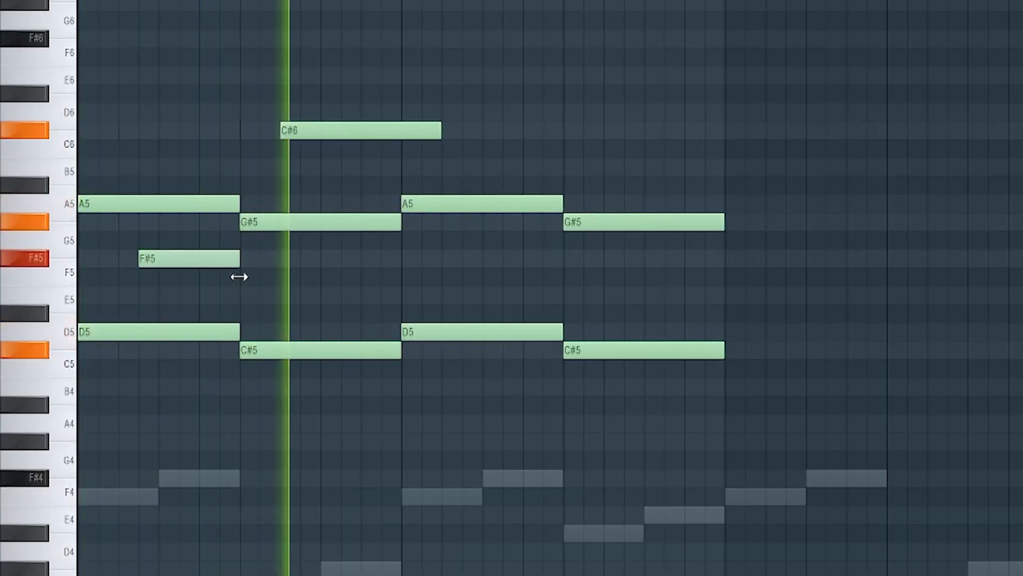
key("space")
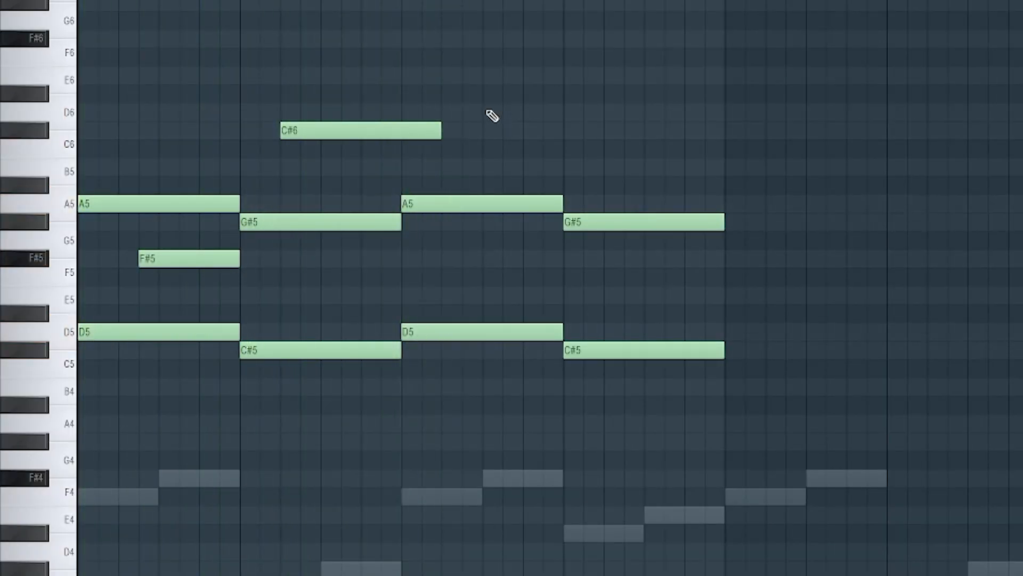
Add a short D6 followed by a C#6 filling the rest of bar 3, and try an A#5 note in bar 4
left_click(491, 112)
left_click(519, 130)
key("space")
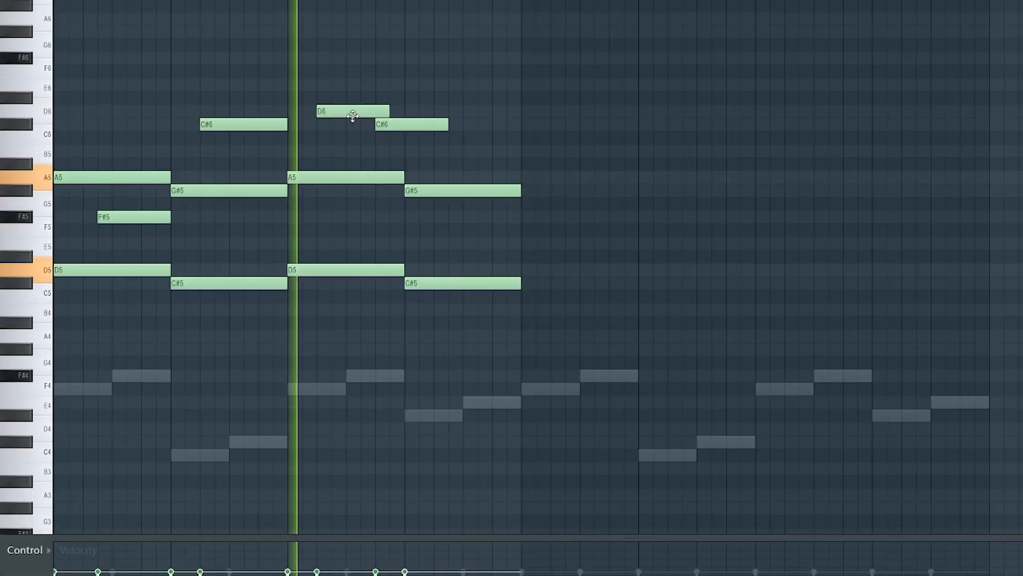
left_click_drag(389, 126, 345, 126)
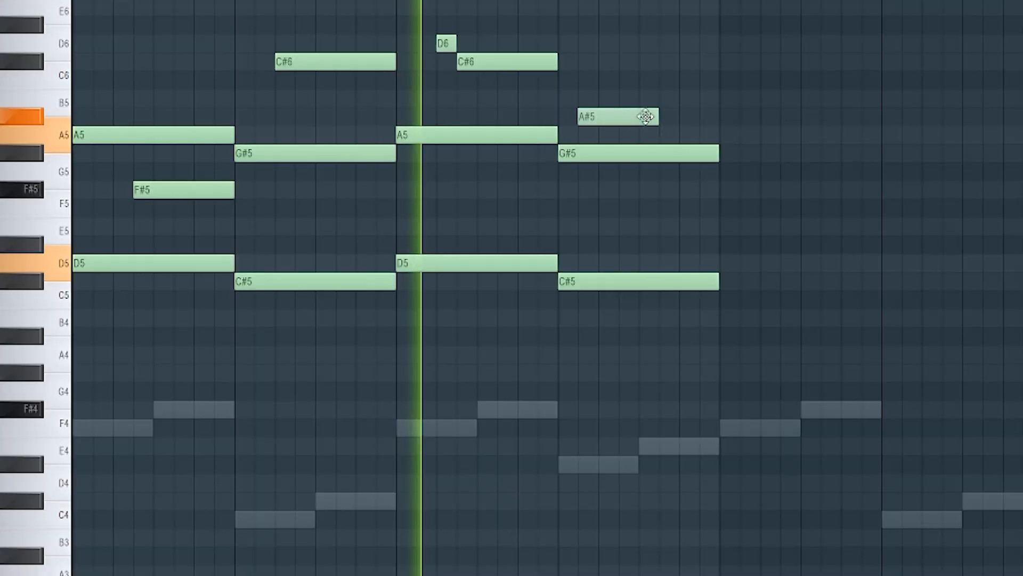
left_click_drag(647, 116, 671, 95)
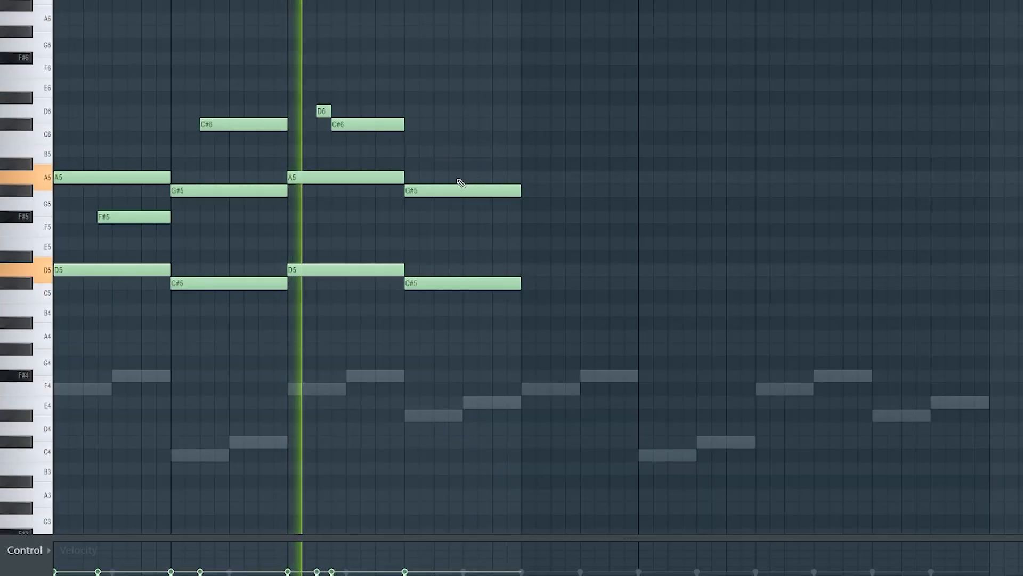
Add an A5 melody note from the second beat of bar 4 and lengthen it to the end of the bar
left_click(458, 178)
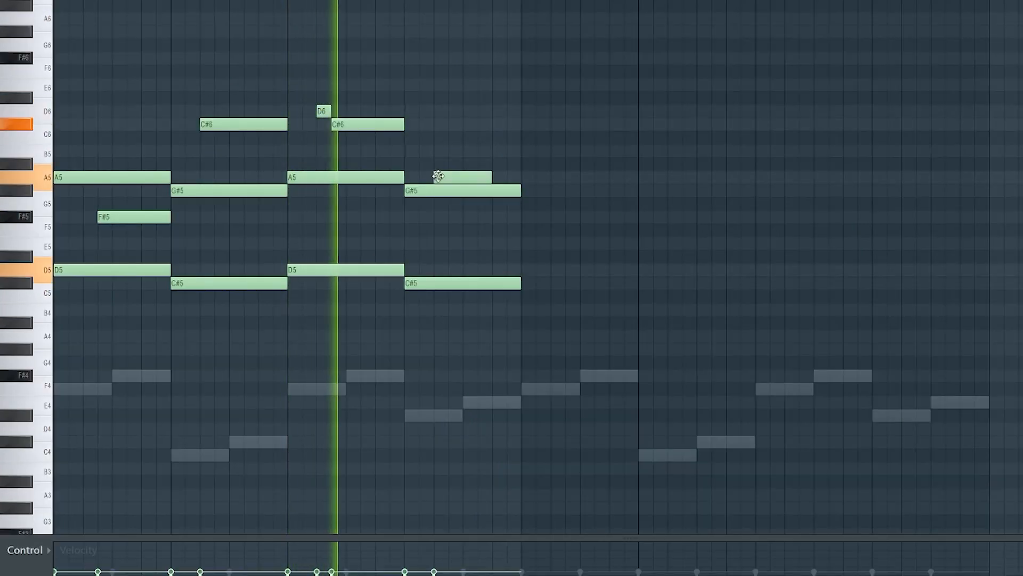
left_click_drag(491, 177, 516, 177)
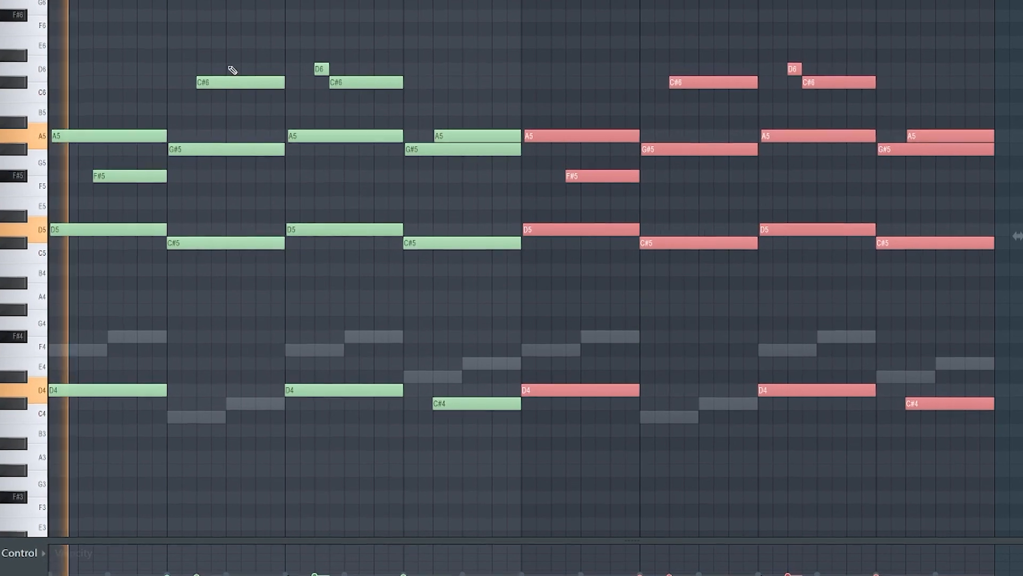
left_click(216, 74)
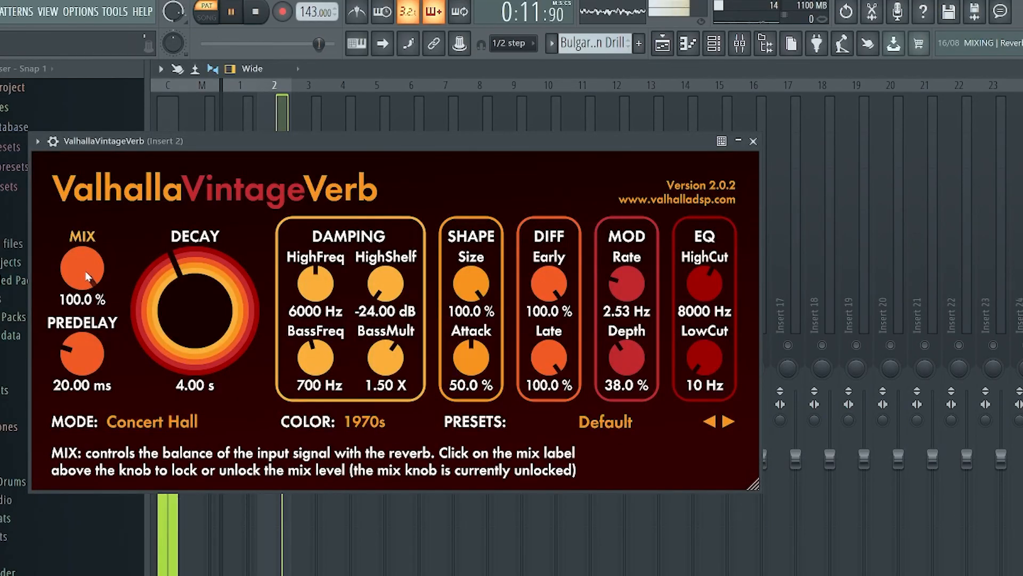
Set the Insert 2 reverb to 25.6% mix, 1.42 s decay, 0 ms predelay and a 100 Hz low cut
left_click_drag(88, 276, 88, 327)
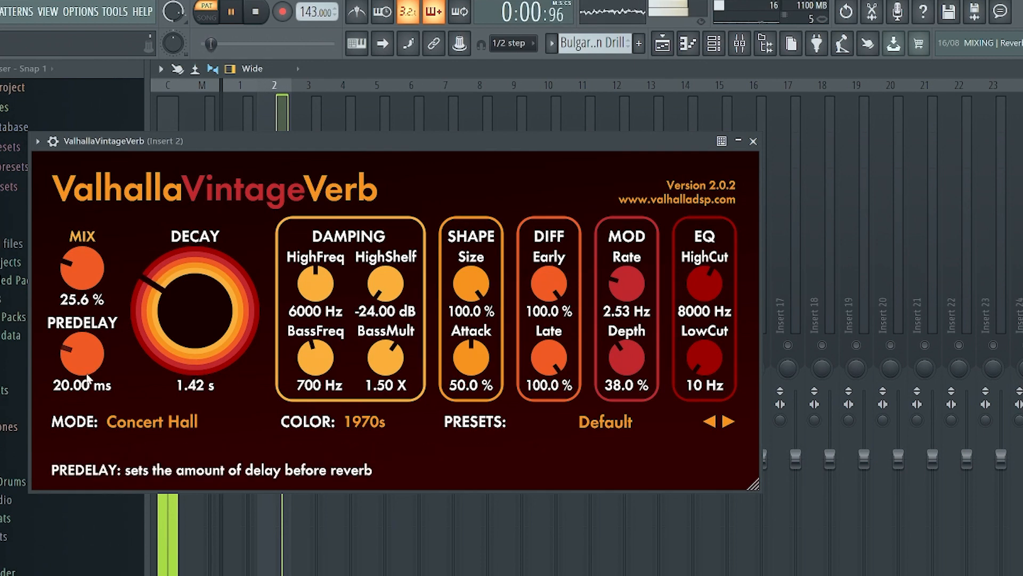
left_click_drag(86, 374, 87, 404)
left_click_drag(691, 354, 689, 350)
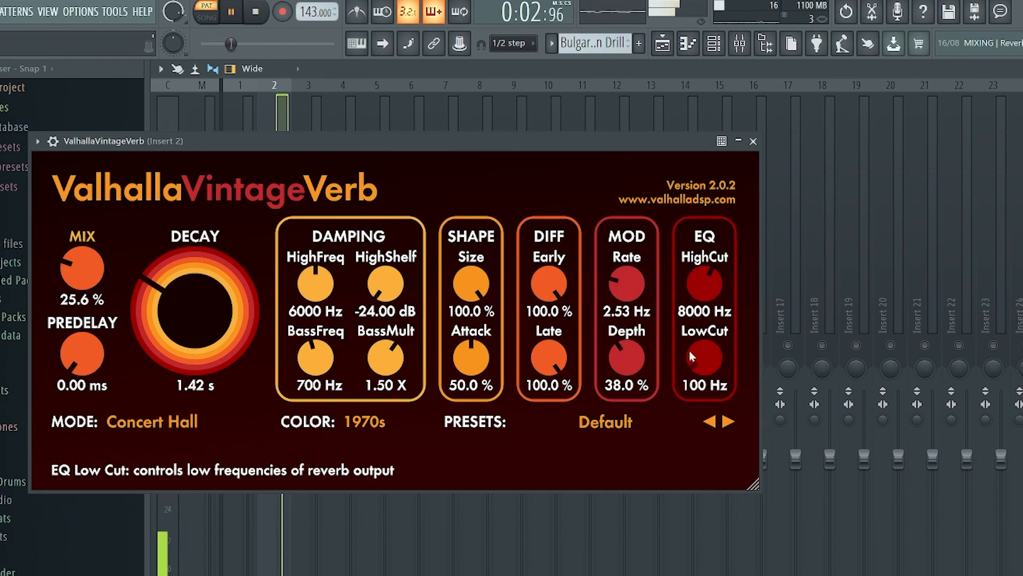
left_click(754, 142)
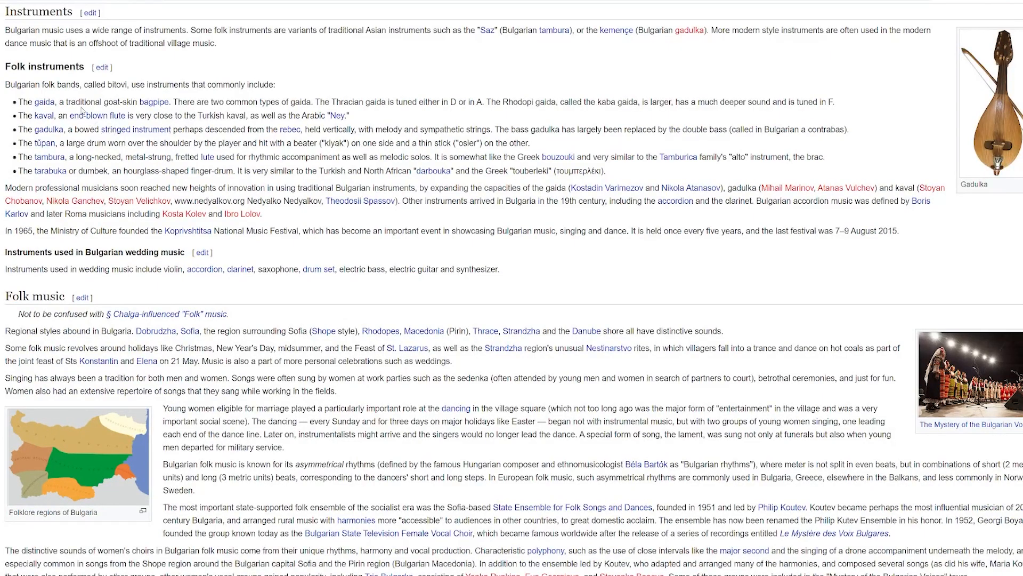
Look up the gaida in the article's Bulgarian folk instruments, and load Gaida.nki from Balkan Ethnic Orchestra into Kontakt
mouse_move(51, 106)
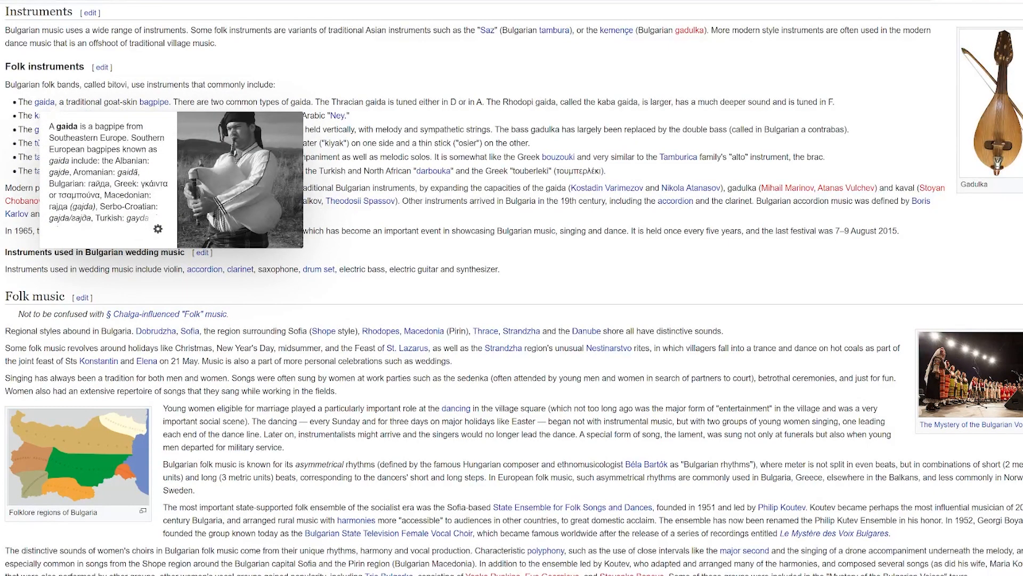
scroll(3, 79, "down", 1)
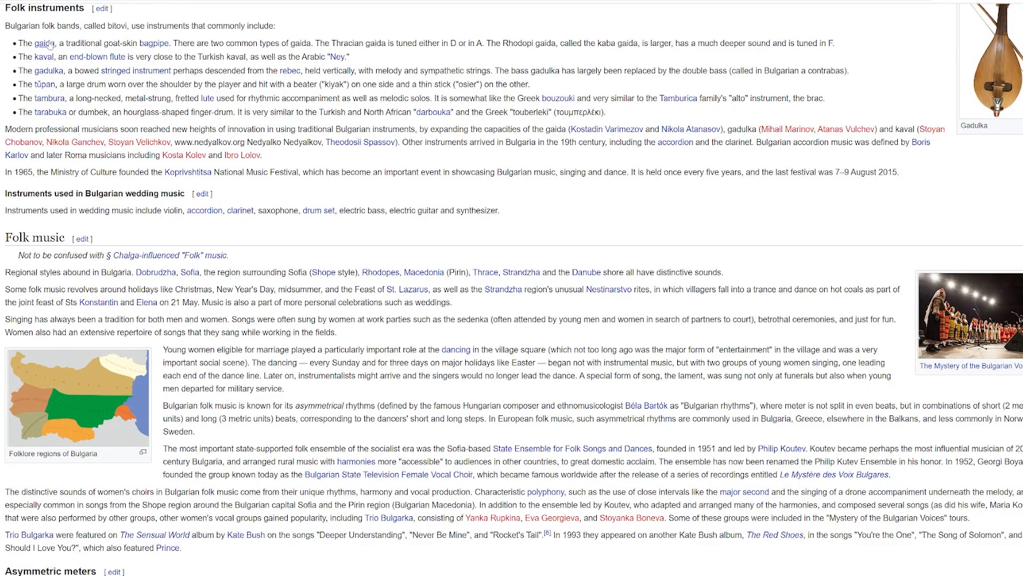
mouse_move(47, 49)
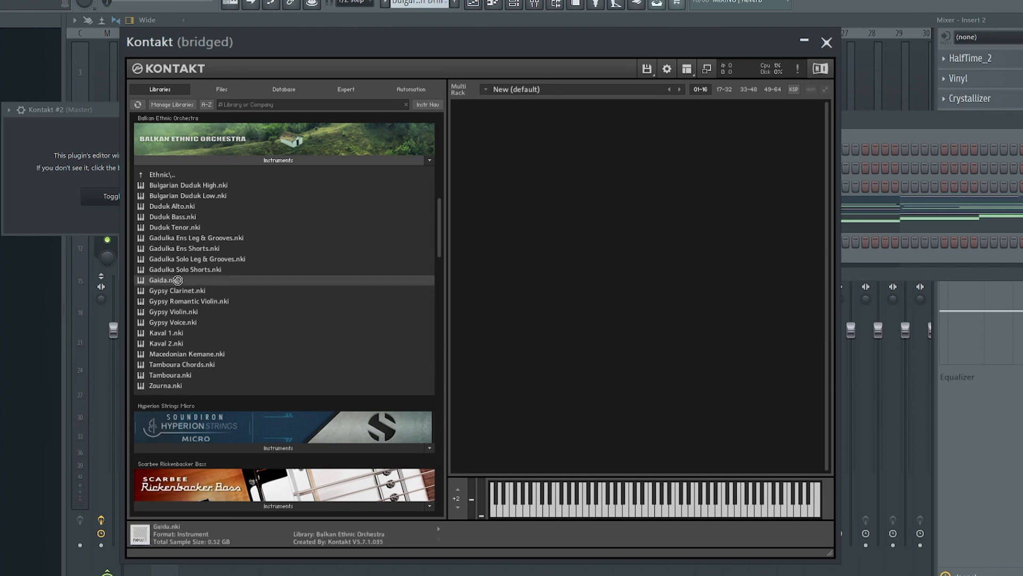
left_click_drag(651, 270, 653, 272)
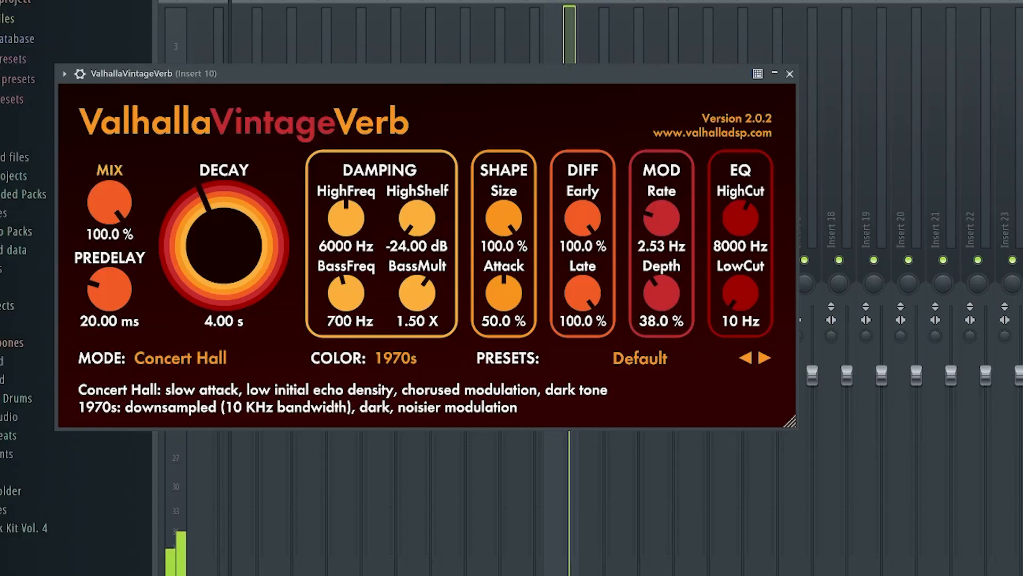
Set the Insert 10 reverb to 22.4% mix, 1.45 s decay and a 220 Hz low cut, and reduce its predelay
left_click_drag(109, 201, 135, 322)
left_click_drag(183, 251, 184, 282)
left_click_drag(105, 210, 98, 212)
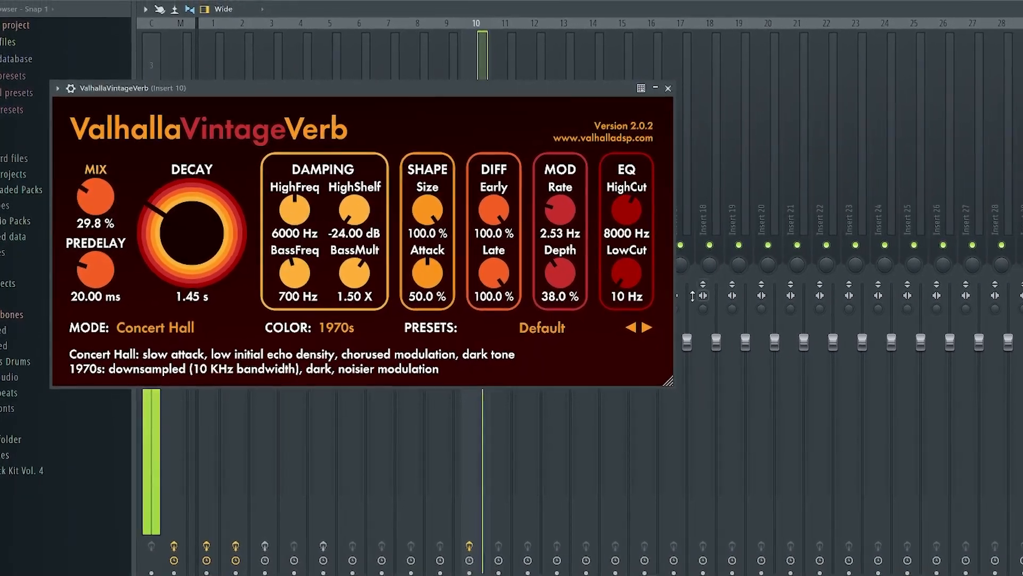
left_click_drag(639, 283, 639, 258)
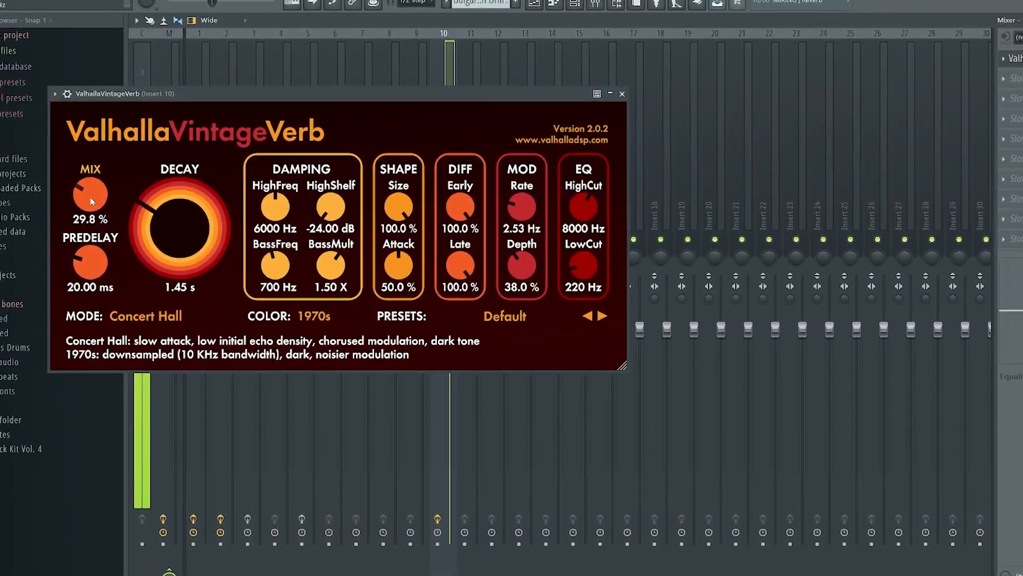
left_click_drag(92, 201, 92, 211)
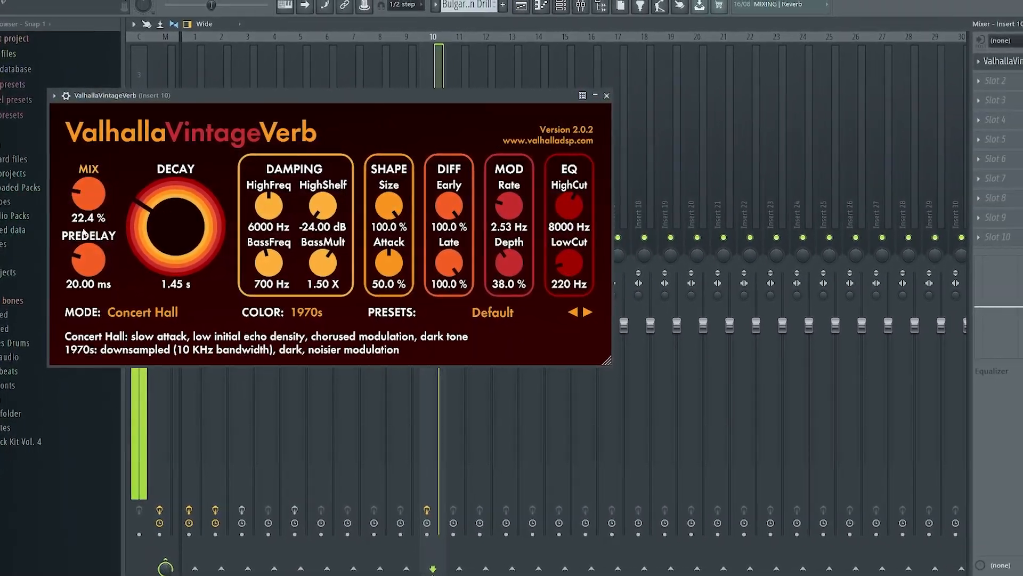
left_click_drag(90, 262, 90, 288)
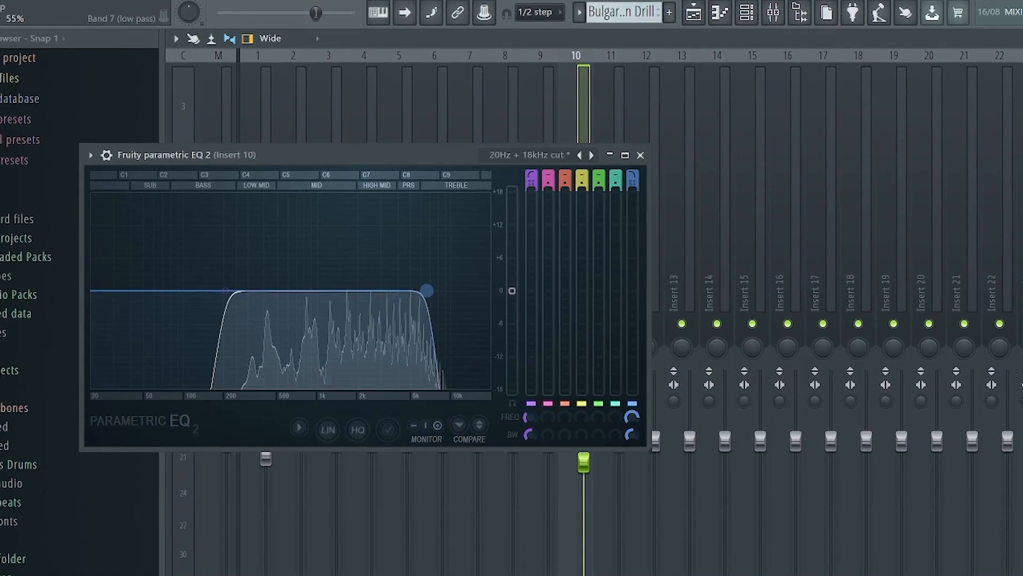
left_click(640, 155)
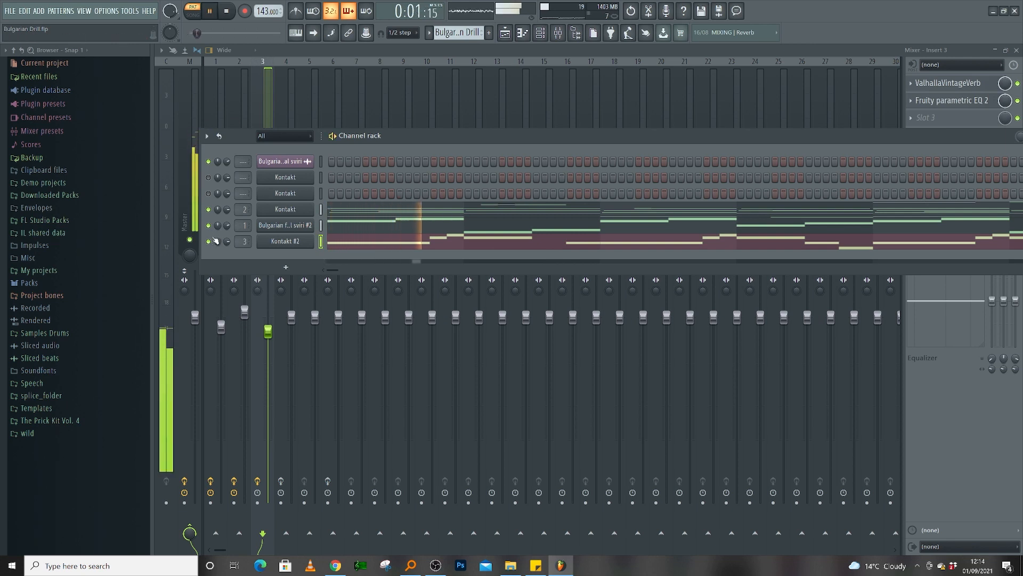
Try the Kontakt #2 melody one octave lower in playback and undo the transposition
key("space")
left_click(351, 246)
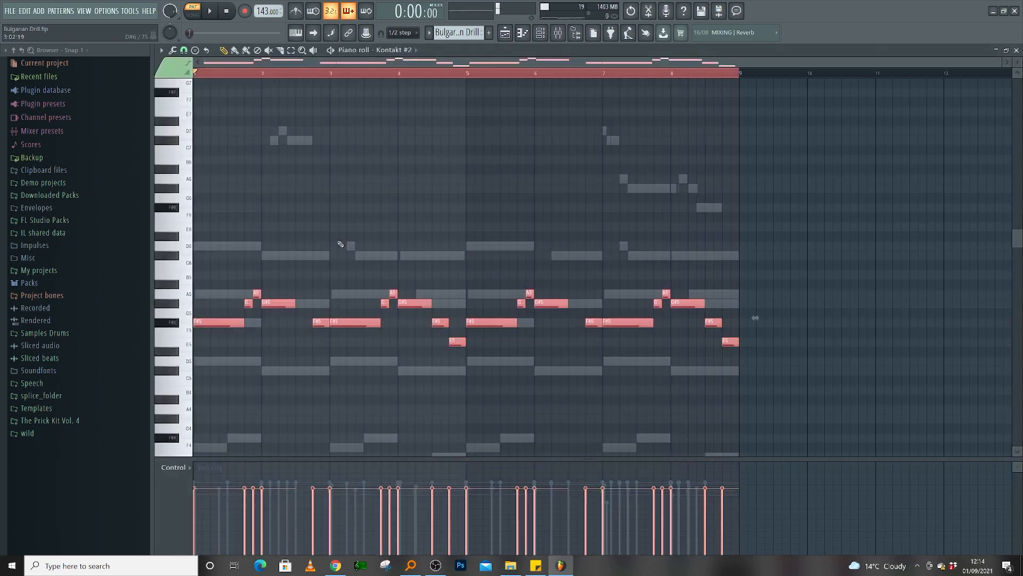
key("ctrl+Down")
key("space")
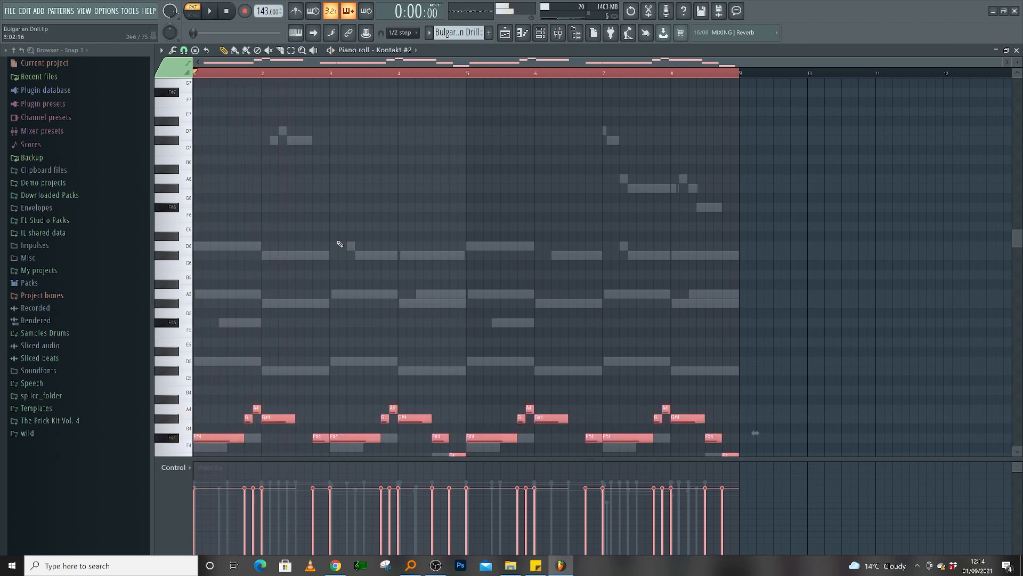
key("space")
key("ctrl+z")
Clone the Kontakt #2 channel to start another Kontakt instrument
left_click(540, 33)
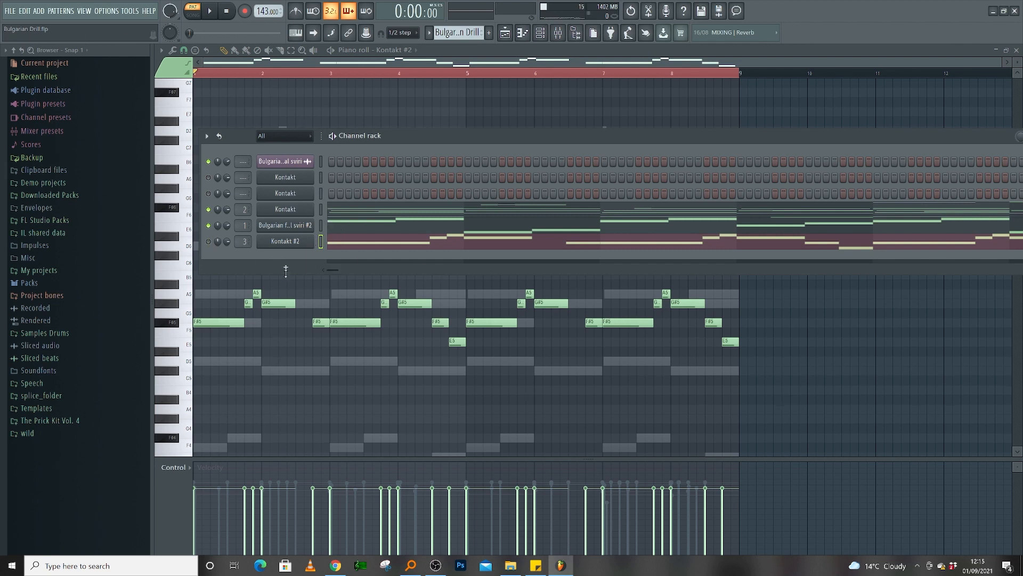
right_click(312, 241)
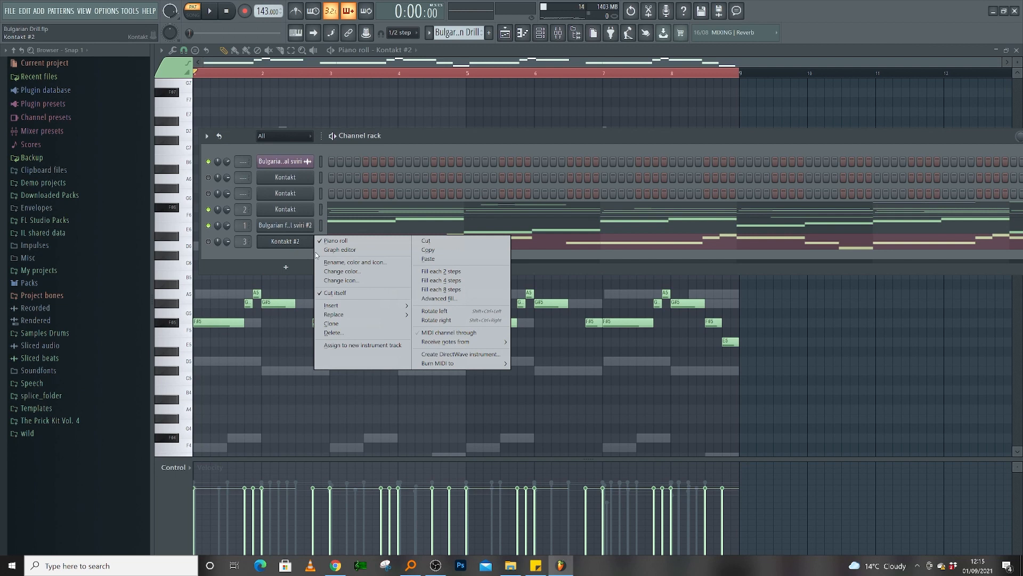
left_click(355, 327)
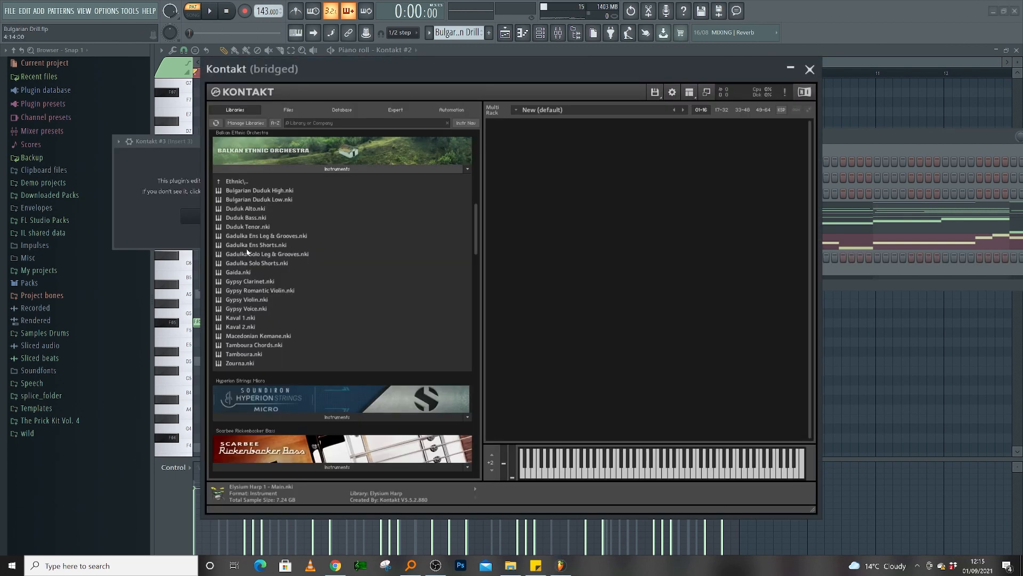
Draw two one-beat A5 notes followed by two one-beat G#5 notes in bar 1 of the Kontakt #3 channel
left_click(201, 294)
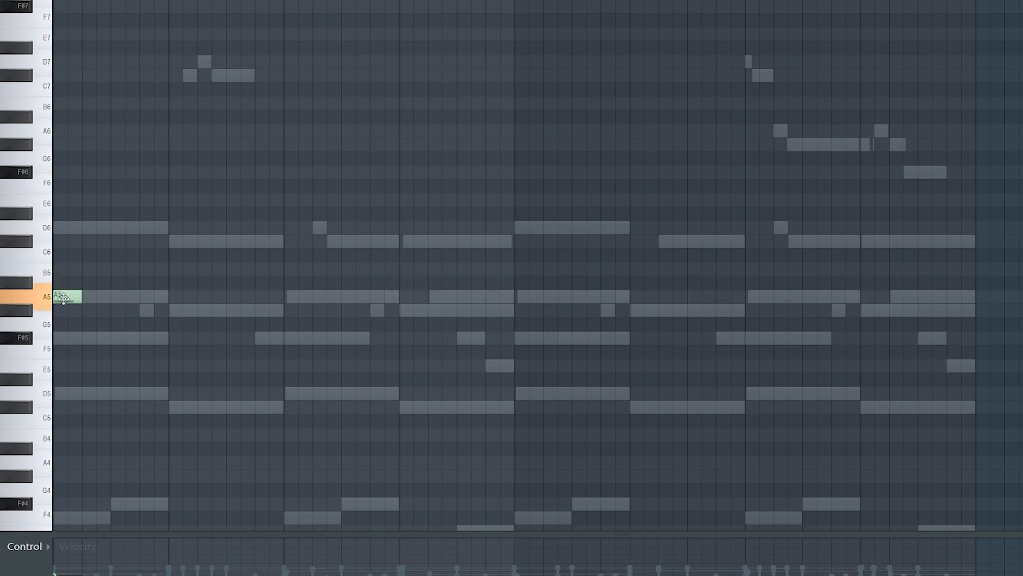
key("space")
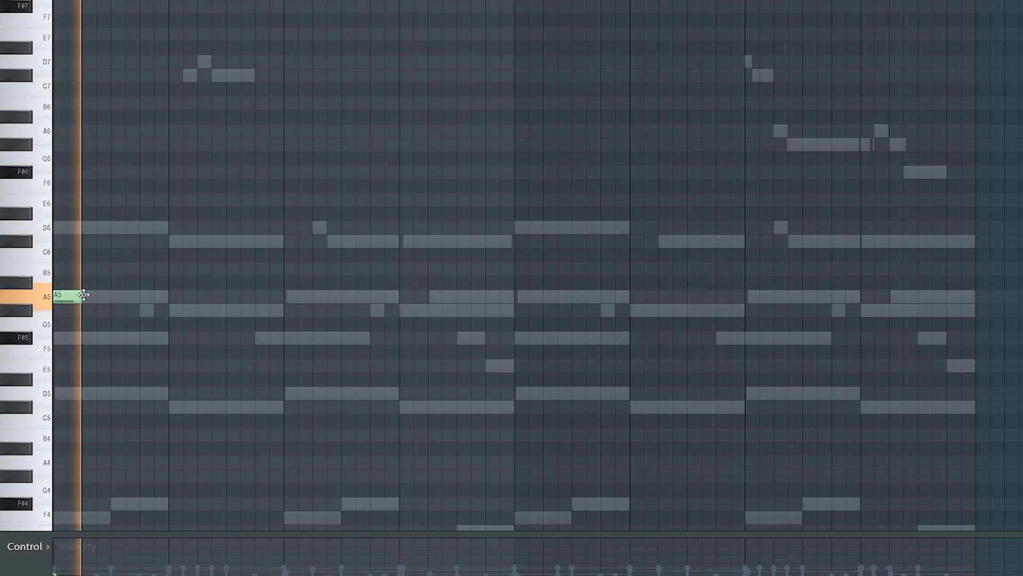
left_click(90, 297)
left_click_drag(107, 309, 129, 310)
key("space")
key("space")
left_click(147, 310)
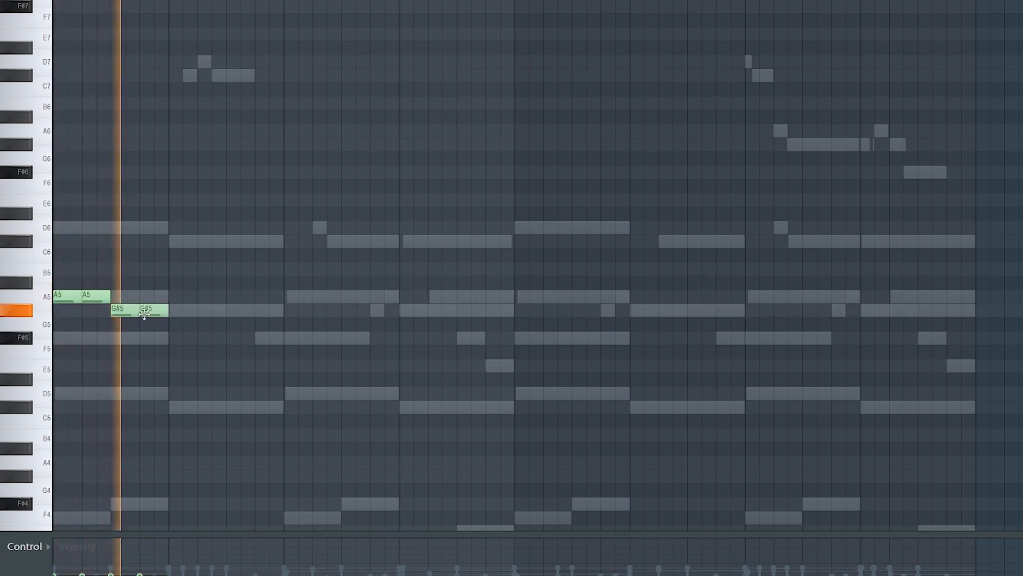
Try F#5 notes in bar 2, and replace them with one-beat G#5 notes on its first and last beats
left_click(172, 338)
left_click(219, 338)
right_click(223, 340)
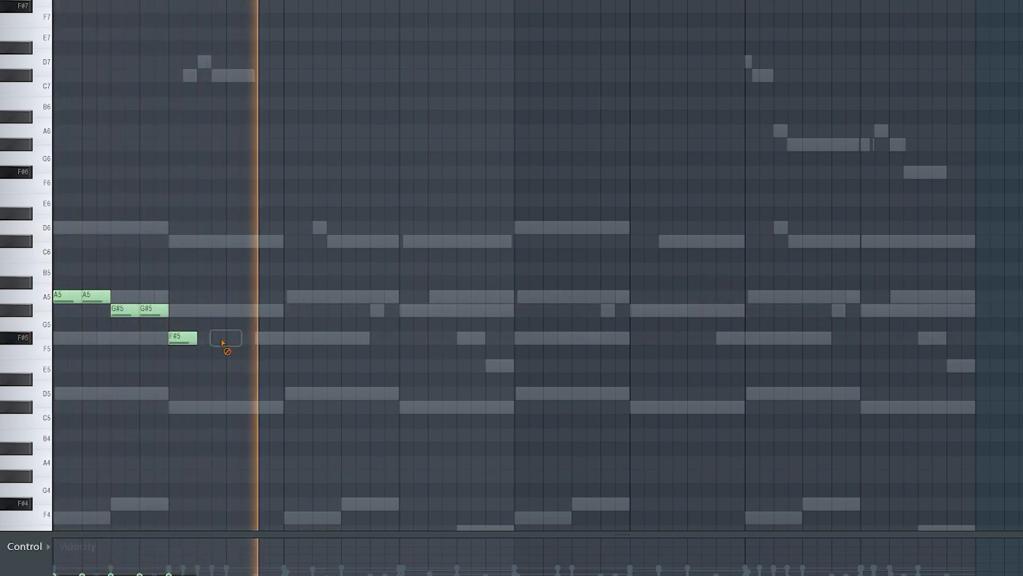
key("space")
key("space")
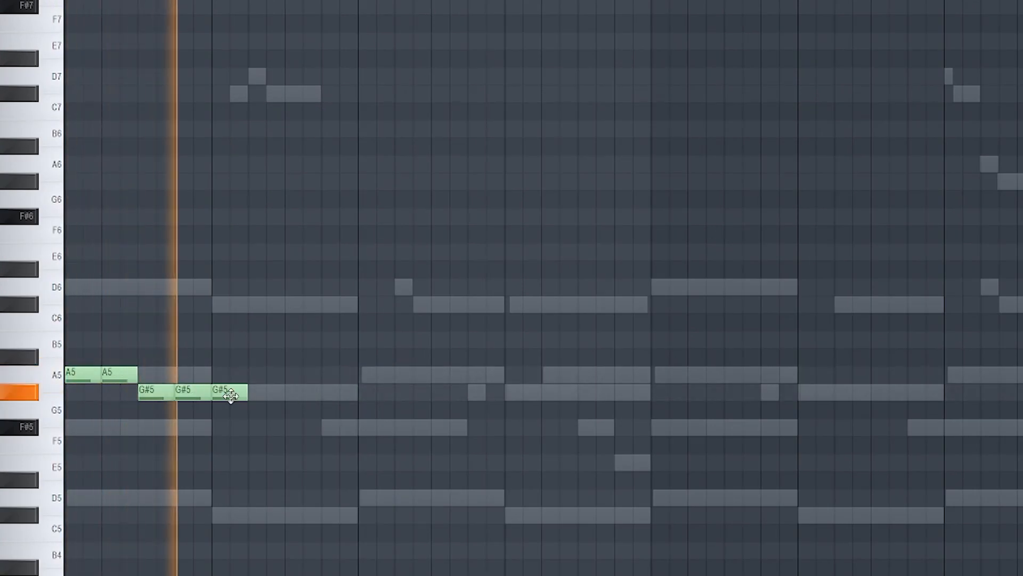
left_click(329, 393)
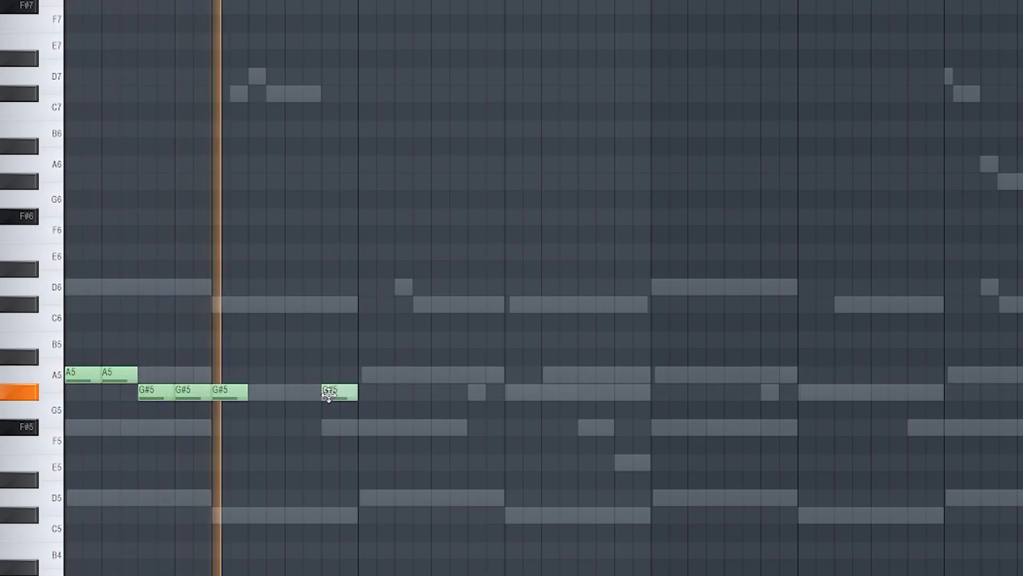
Draw three one-beat A5 notes and a G#5 across bar 3, and another G#5 on the first beat of bar 4
left_click(367, 375)
left_click(399, 375)
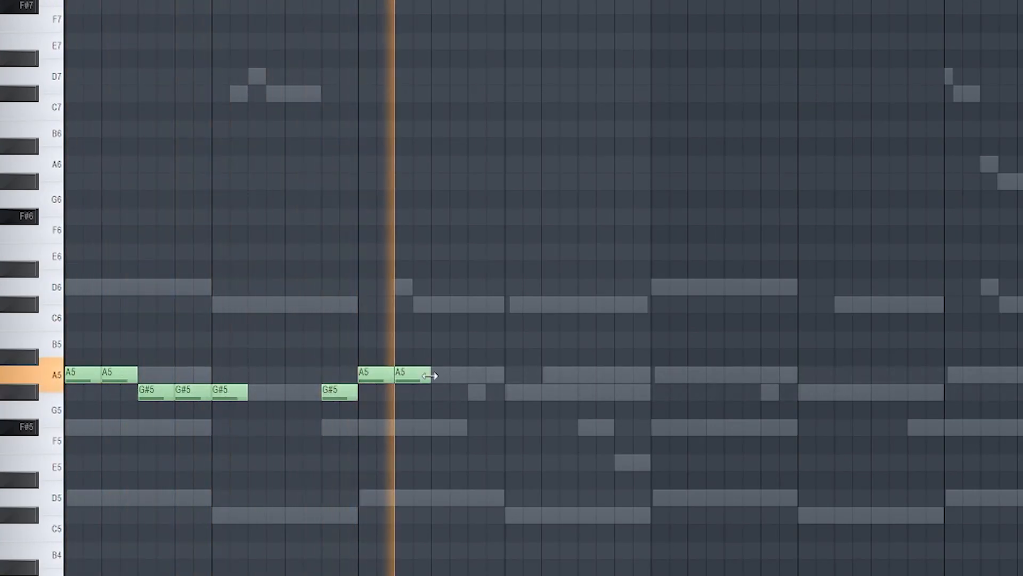
left_click(436, 375)
left_click(476, 392)
left_click(525, 393)
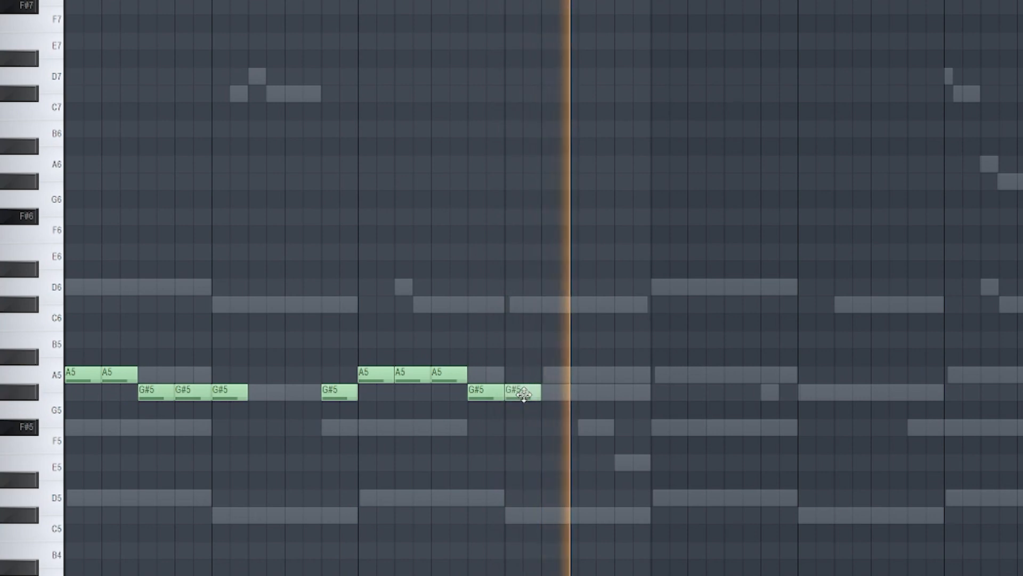
key("space")
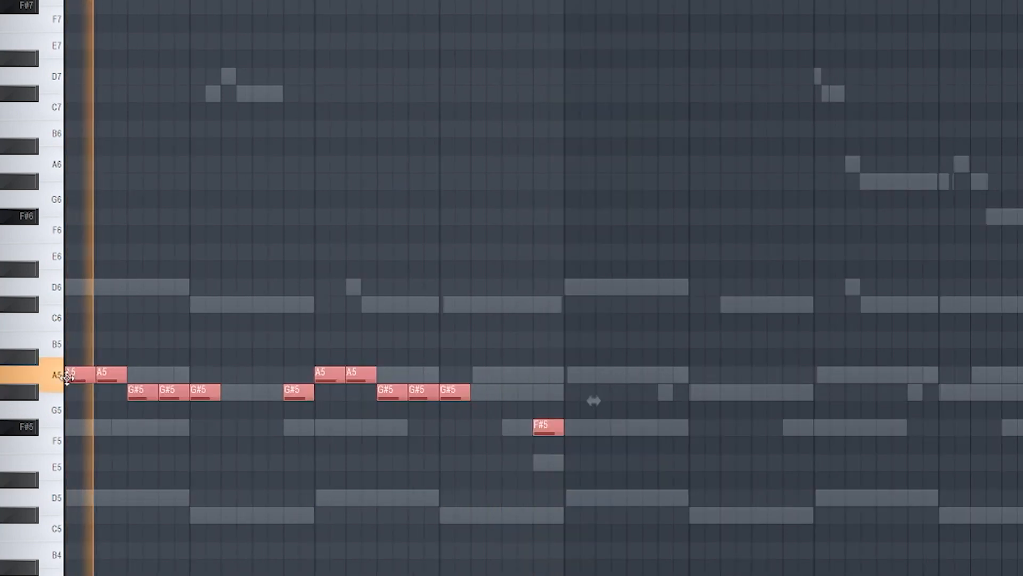
Duplicate the four-bar Kontakt #3 melody into bars 5 to 8 and clear the selection
left_click_drag(66, 378, 570, 393)
key("ctrl+a")
key("F6")
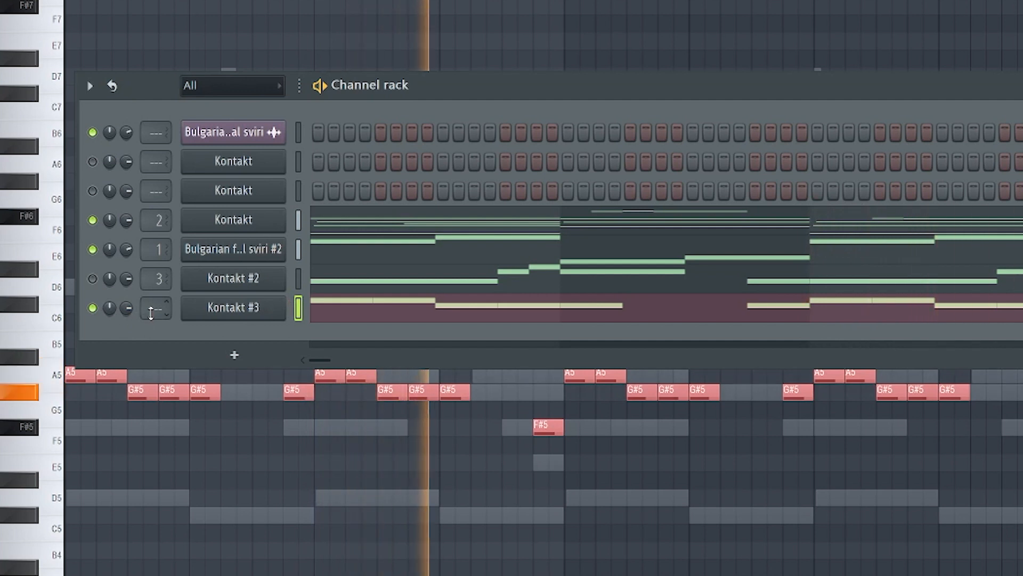
left_click(408, 508, "ctrl")
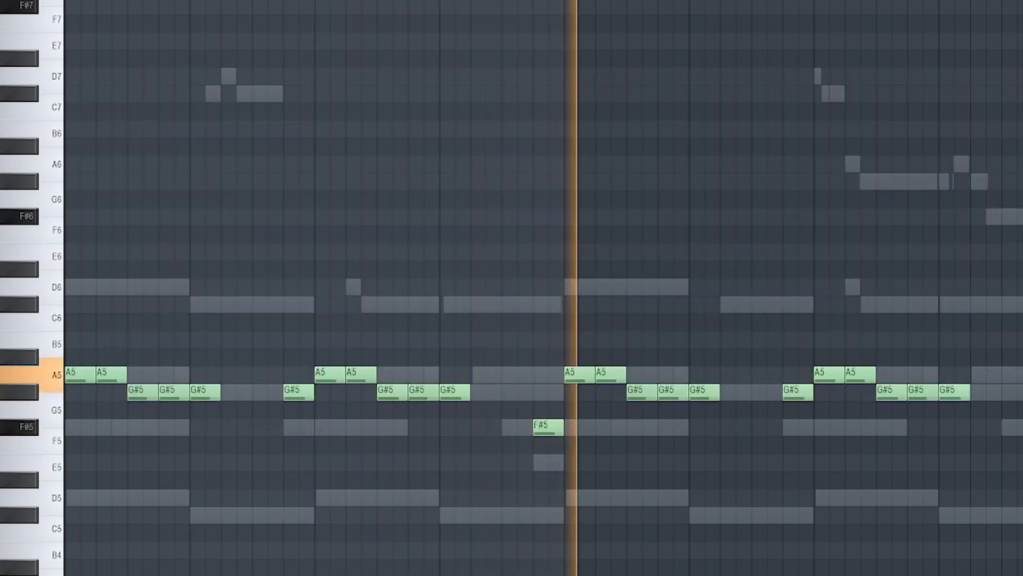
Add the [808] Obese sample from The Prick Kit Vol. 3 as a new channel and open its envelope settings
key("F6")
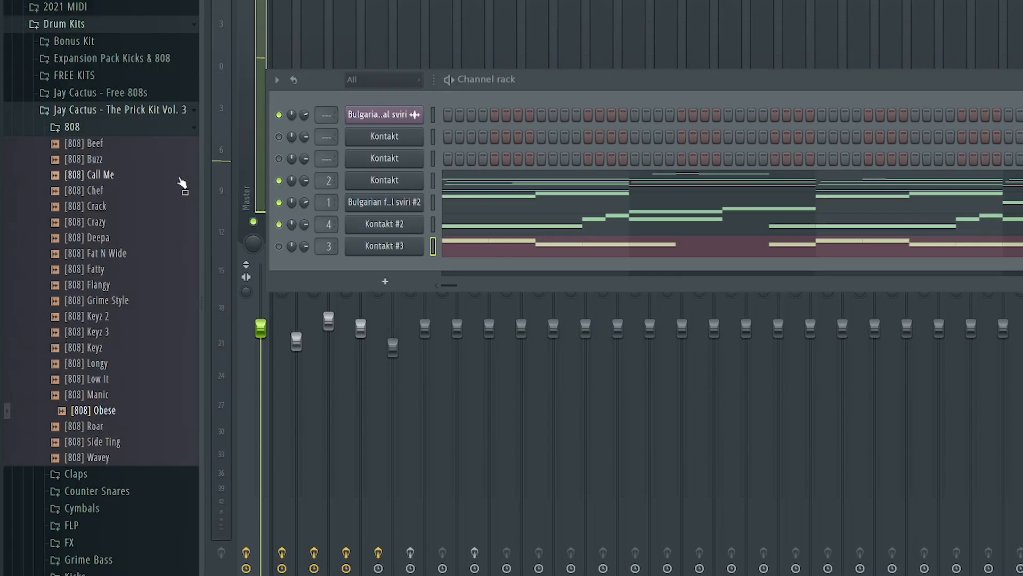
left_click(113, 411)
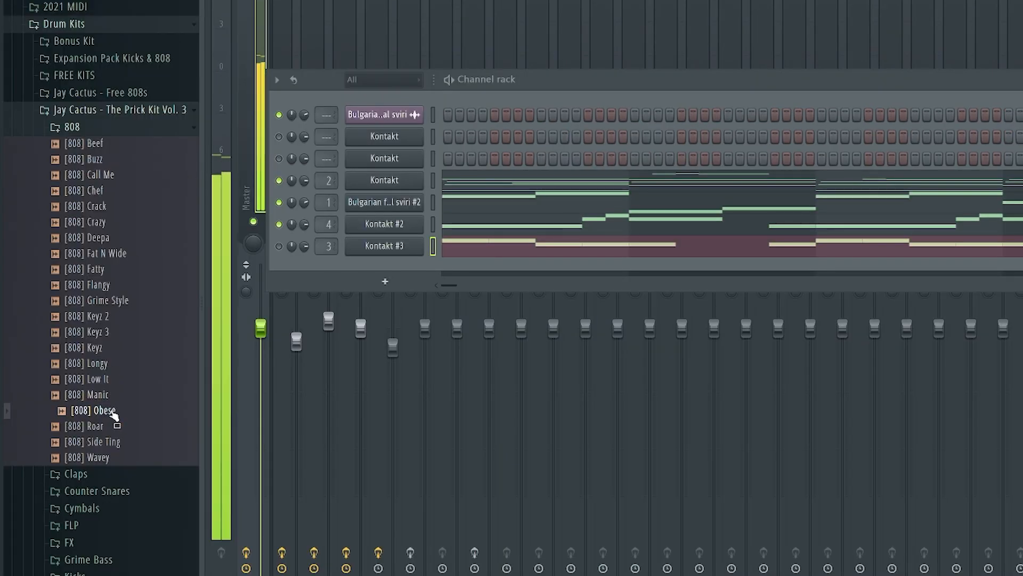
left_click_drag(433, 260, 432, 261)
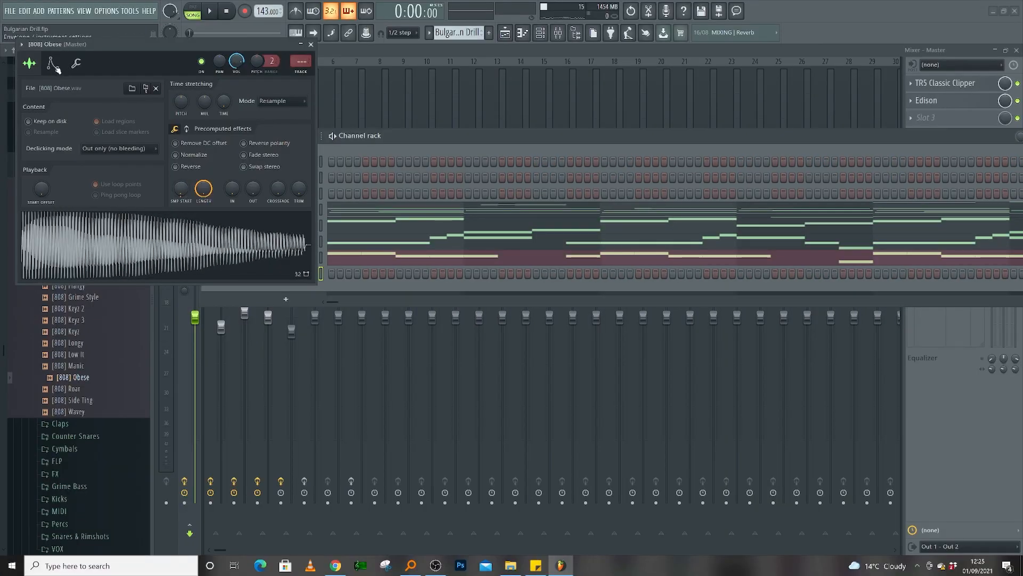
left_click(52, 63)
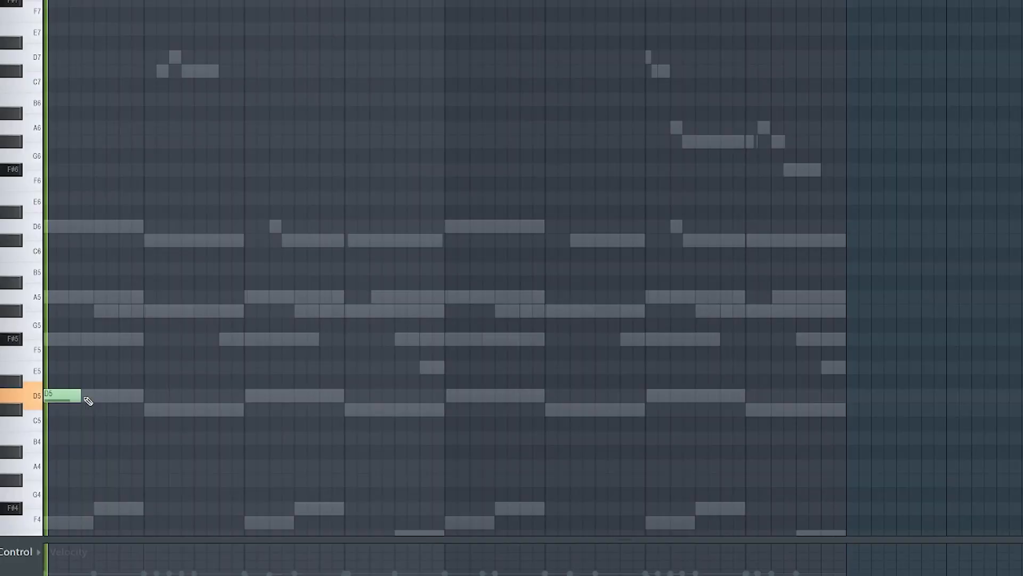
Fill bar 1 of the 808 part with two D5 notes and draw a C#5 note in bar 2
left_click(88, 400)
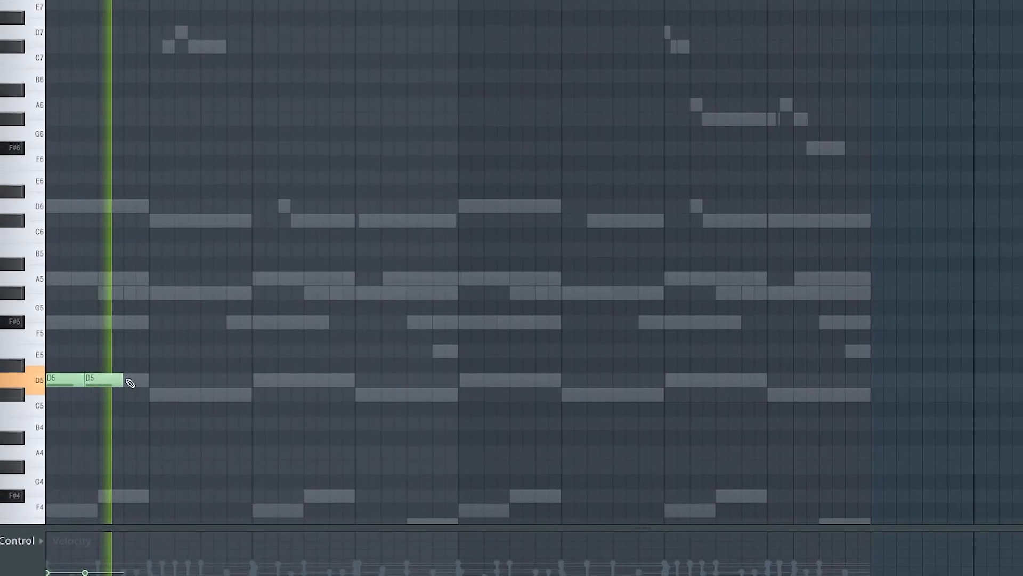
key("space")
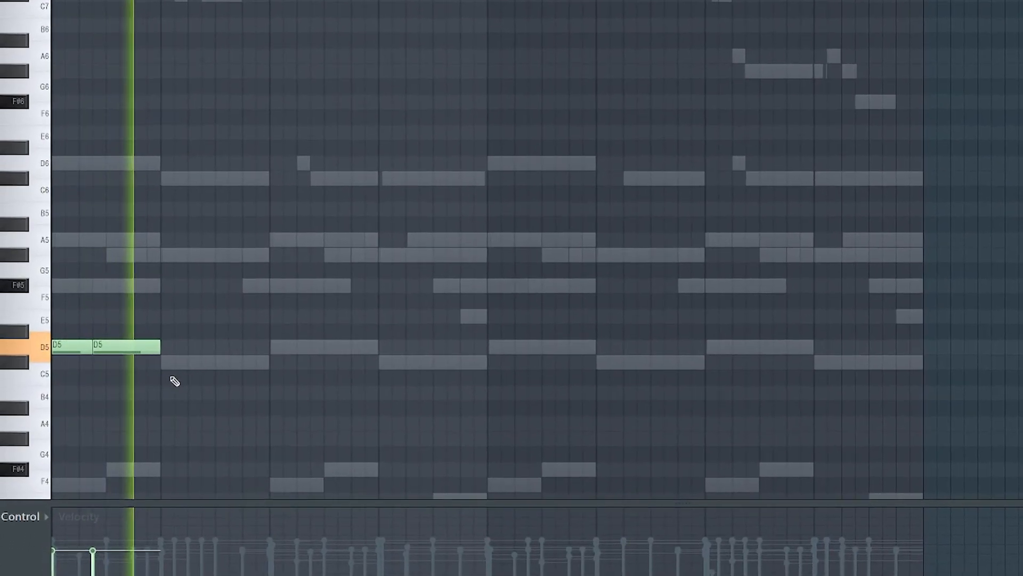
left_click(197, 353)
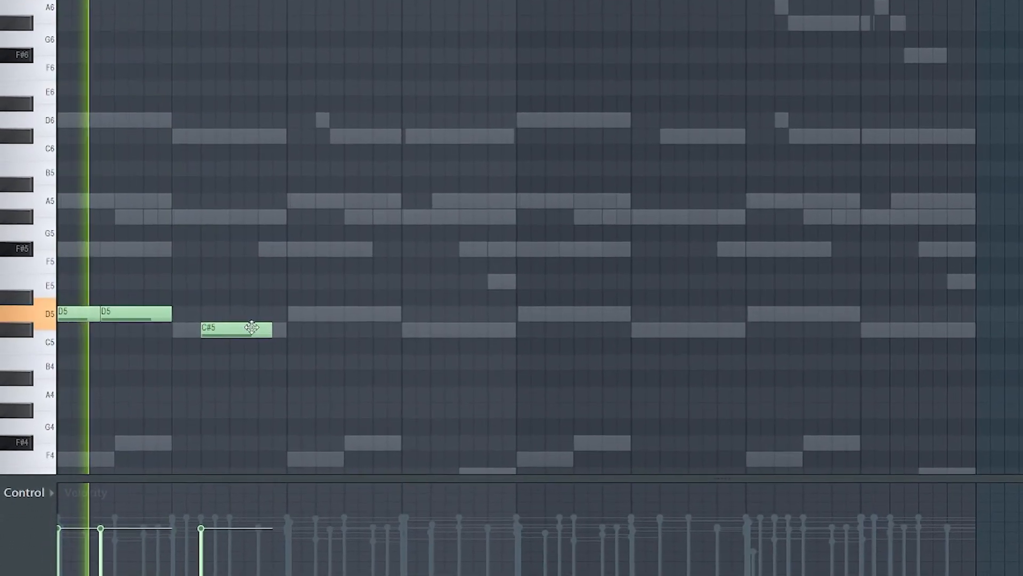
scroll(229, 335, "up", 3)
key("space")
Slice the C#5 note in bar 2 into two short notes followed by a longer one
key("c")
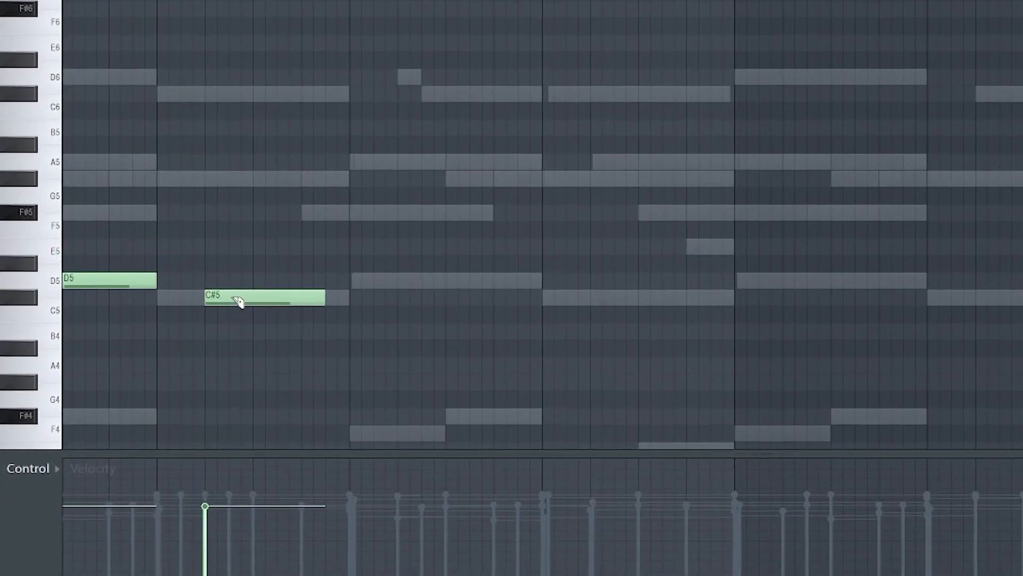
left_click(221, 322)
key("space")
left_click(257, 291)
key("space")
key("p")
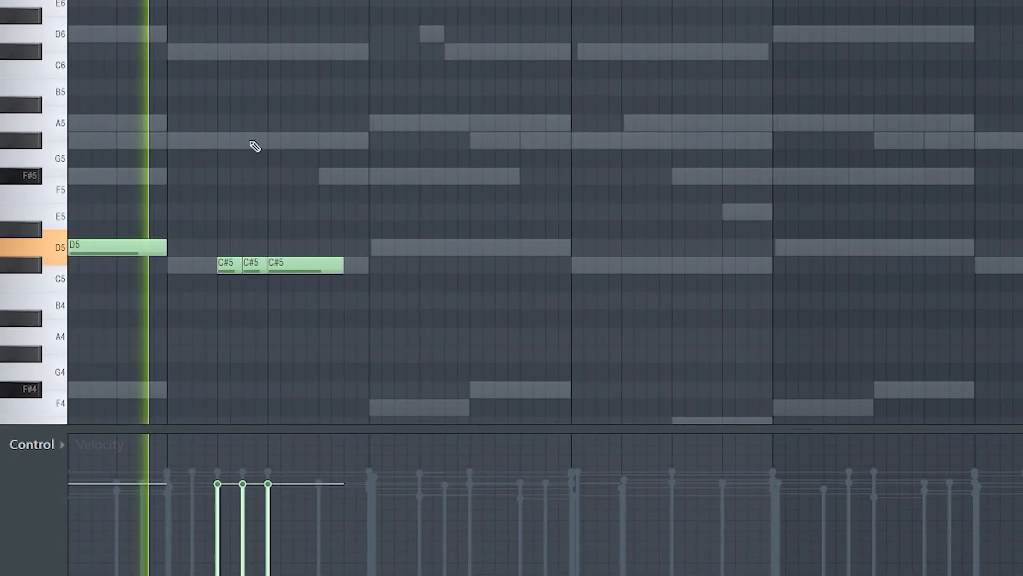
Add very short D6 and C#6 slide notes over the starts of the first two C#5 notes in bar 2
key("space")
left_click(249, 221)
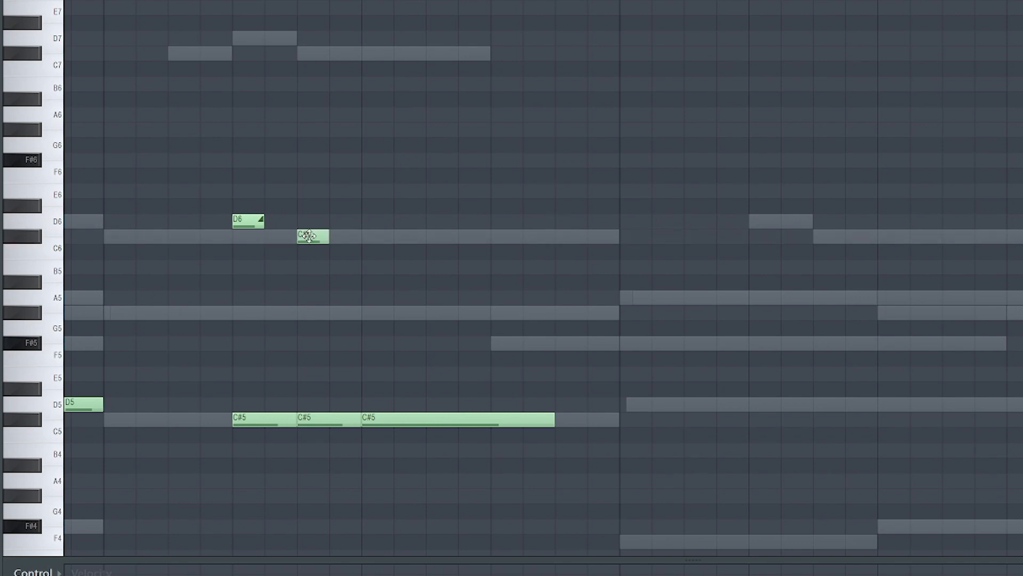
scroll(260, 412, "down", 4)
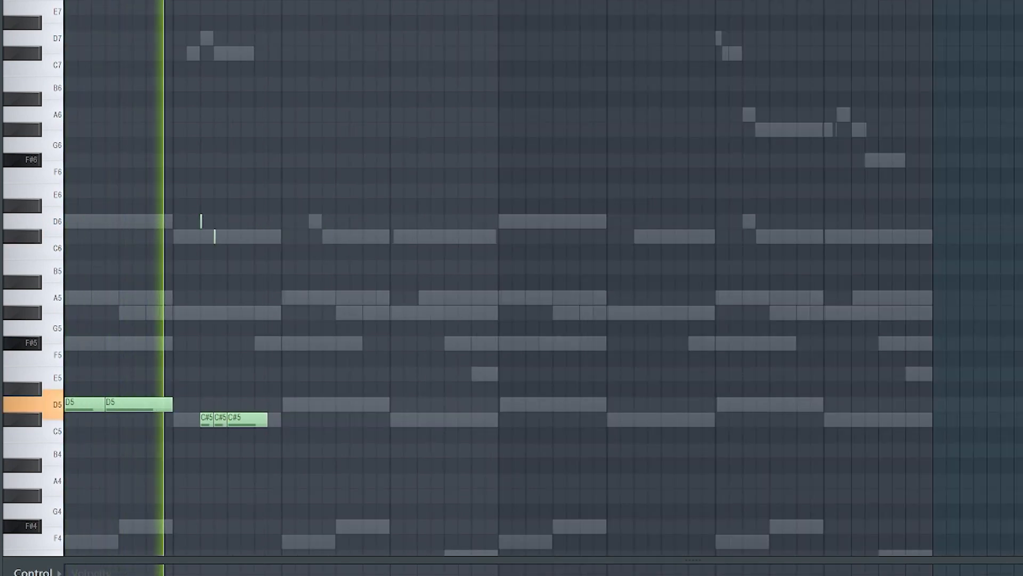
Draw two D5 notes in bar 3, a half-bar C#5 leading into bar 4, and a one-beat C#5 after it
left_click(293, 407)
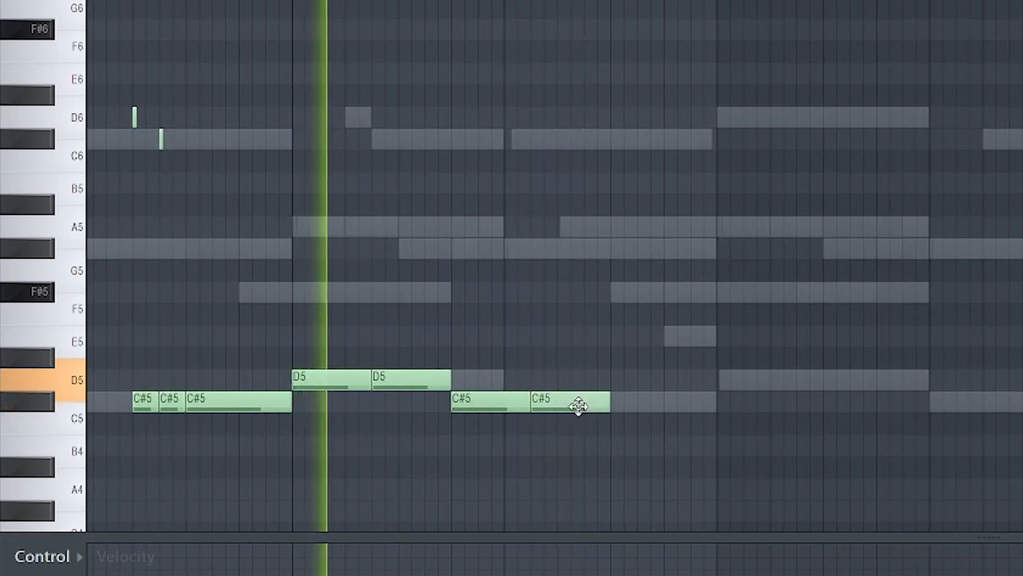
left_click(544, 401)
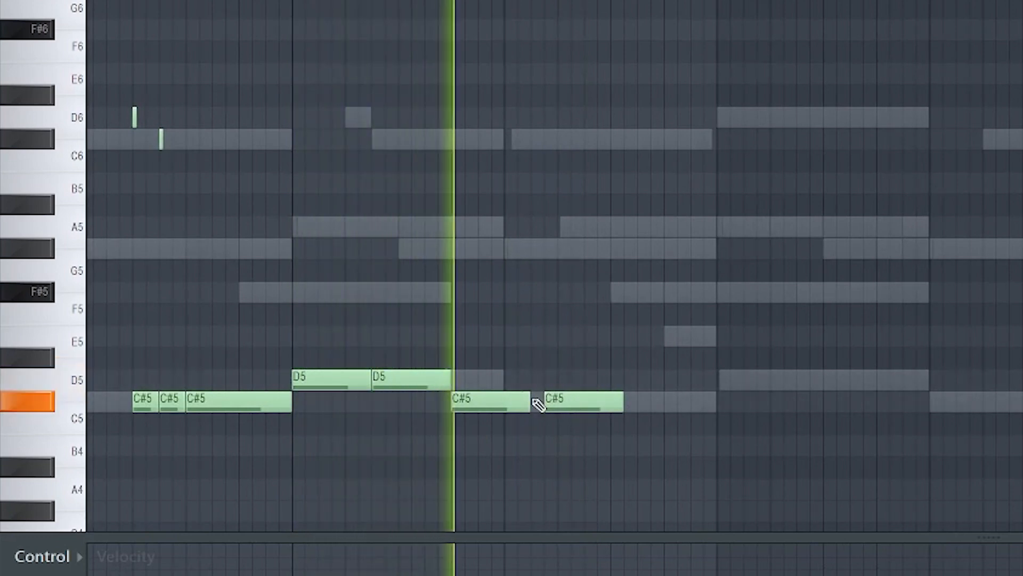
key("space")
left_click_drag(590, 397, 555, 399)
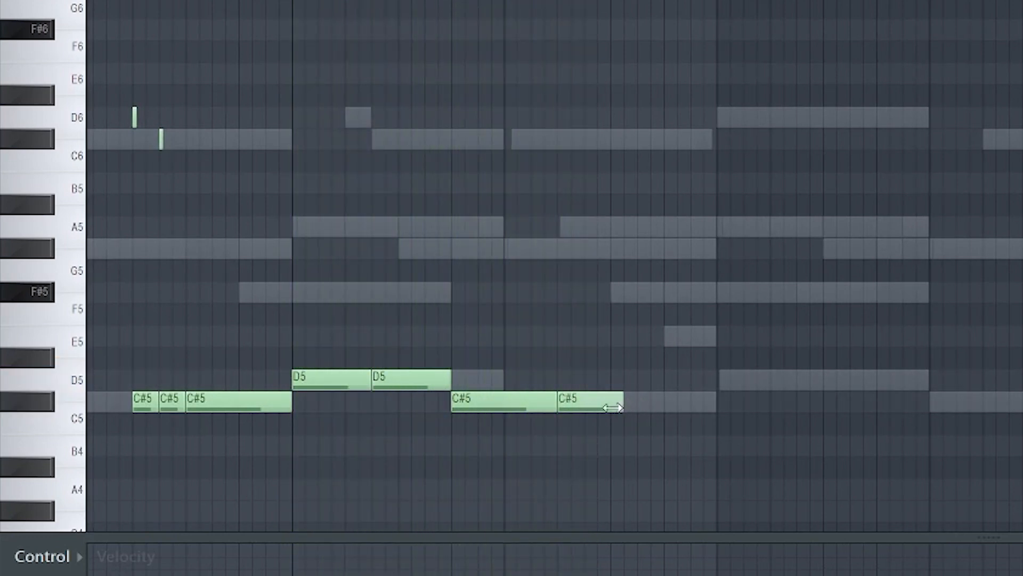
left_click_drag(613, 408, 603, 409)
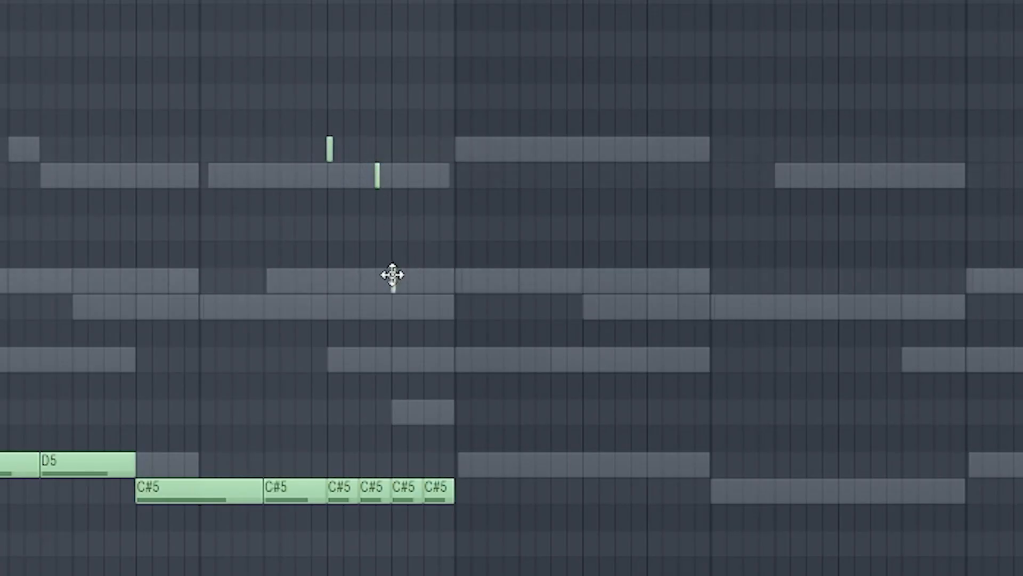
Add D6, C#6, A5 and G#5 slide notes over the four short C#5 notes ending bar 4, aligning the C#6 with its note
scroll(395, 209, "up", 2)
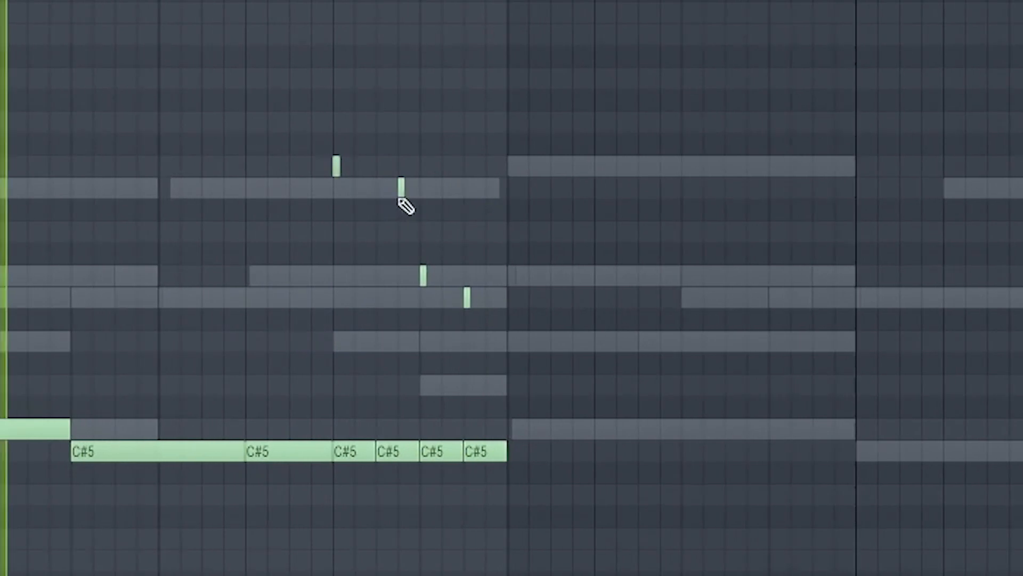
left_click_drag(400, 197, 376, 196)
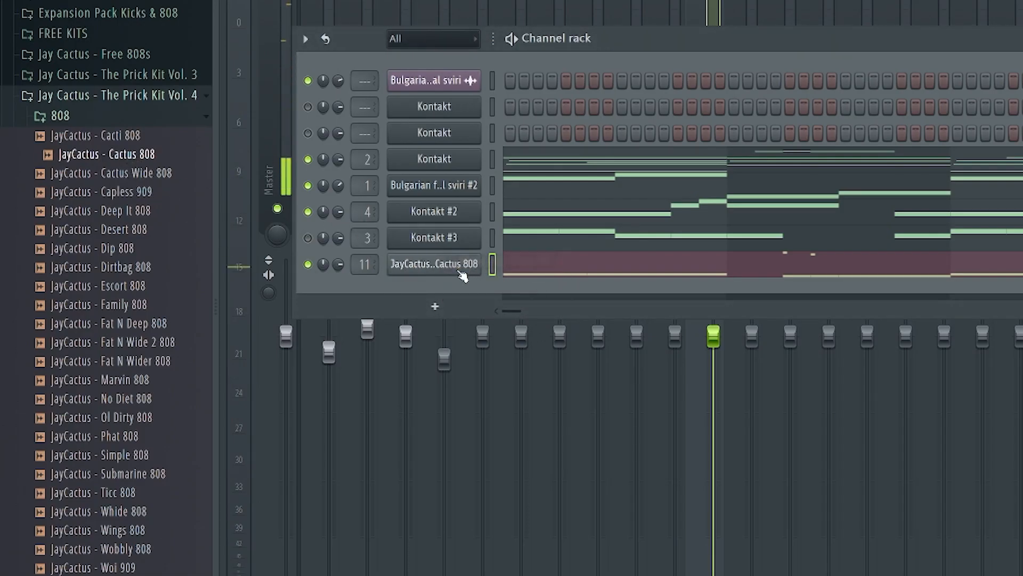
Audition 808s from The Prick Kit Vol. 4 and replace the bass channel's sample with JayCactus - Capless 909
key("space")
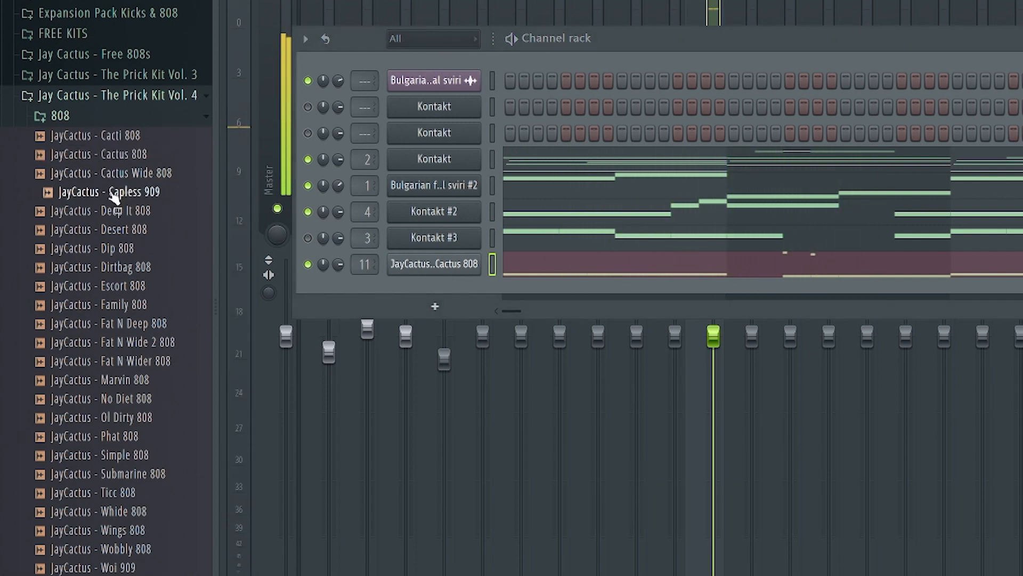
left_click_drag(448, 265, 452, 267)
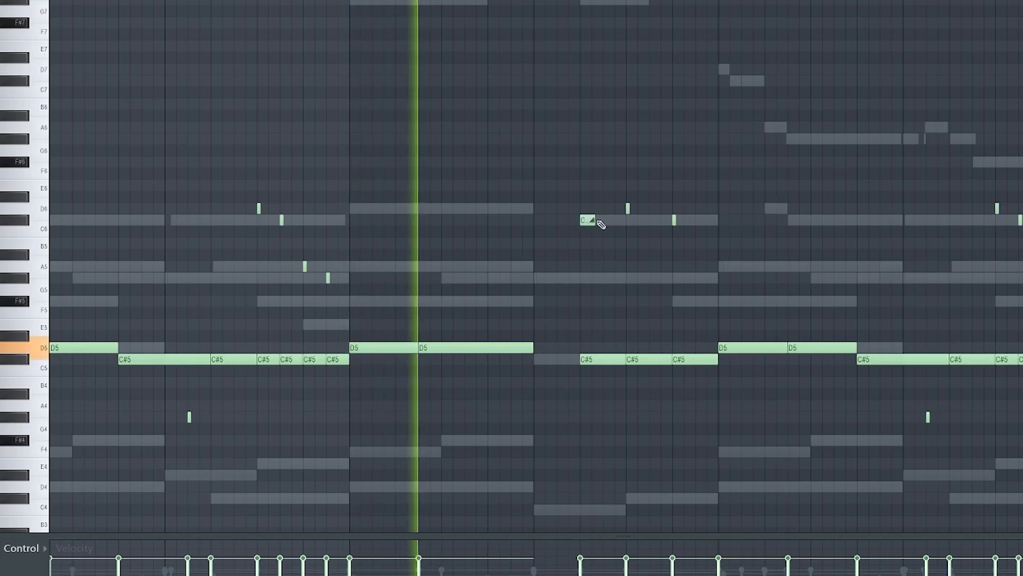
Add a C#6 slide and a C#6 main note in bar 6, plus a rapid C#5 roll with D6, F#6 and A6 slides in bar 8
scroll(600, 224, "up", 2)
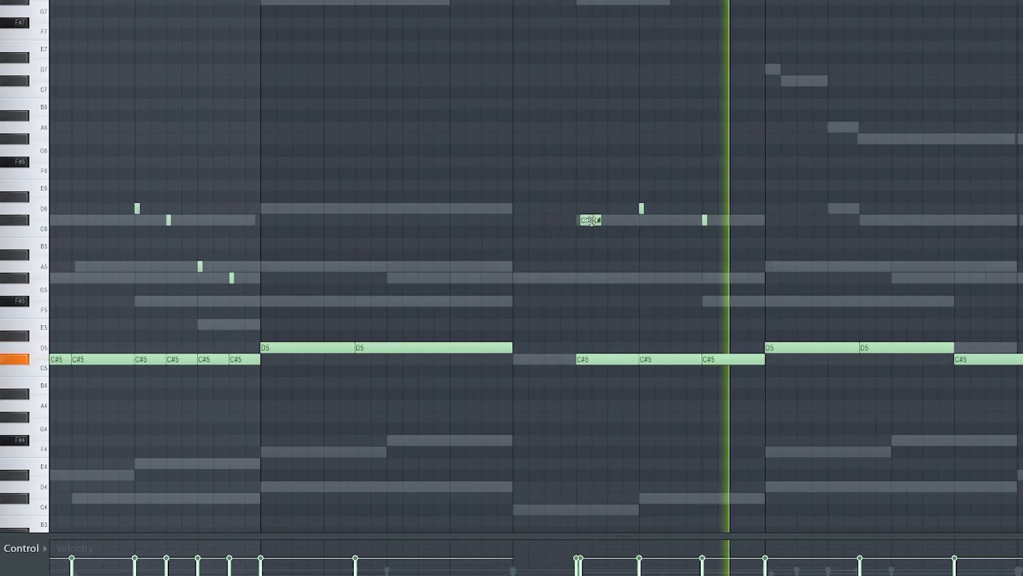
double_click(595, 224)
left_click(584, 372)
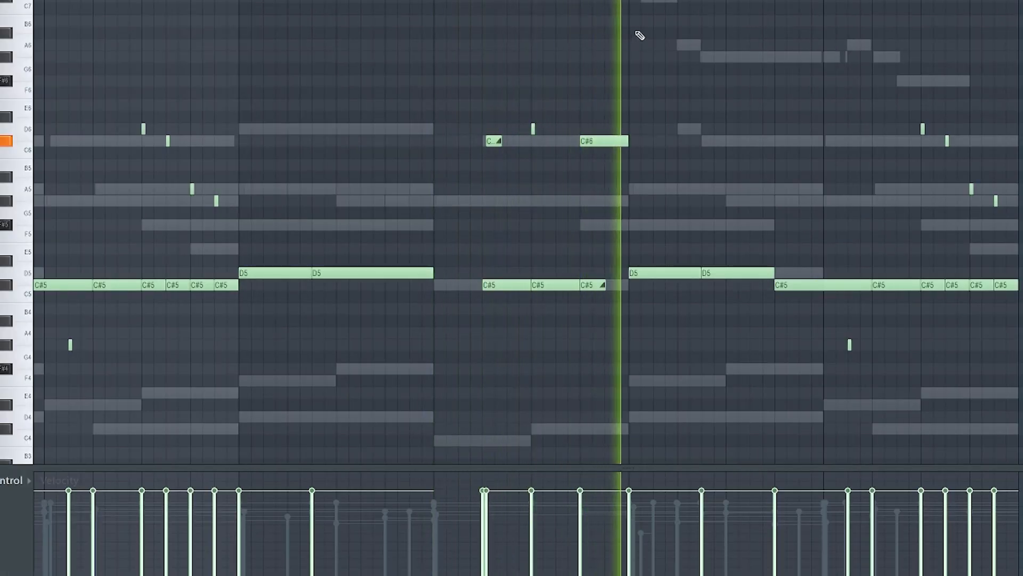
scroll(827, 86, "up", 2)
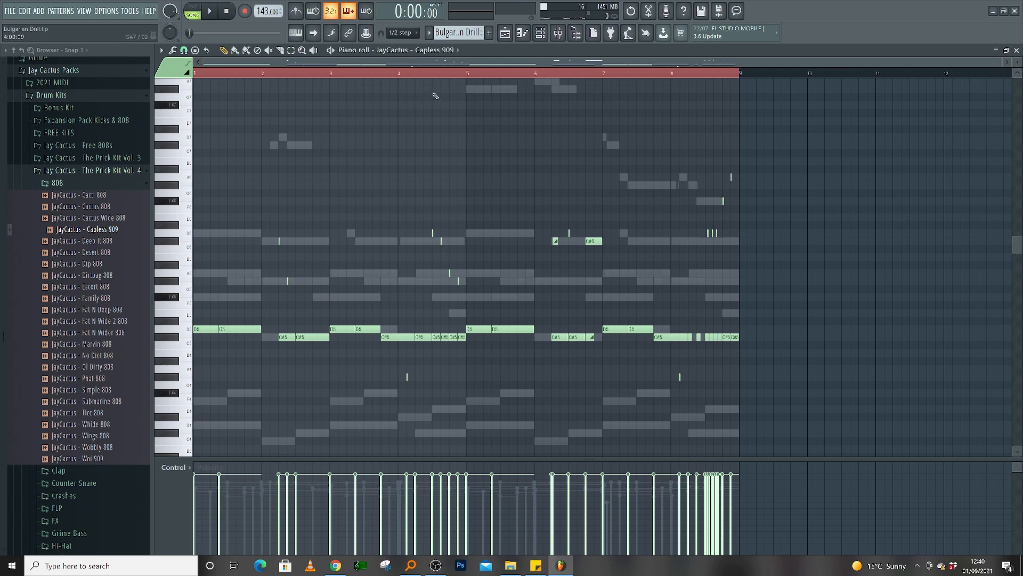
key("space")
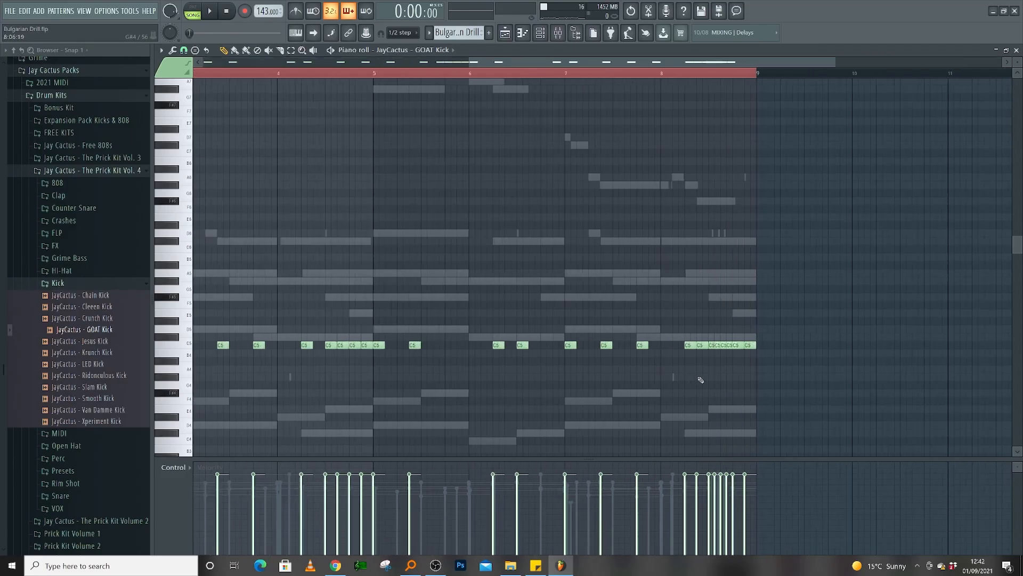
Shorten all the GOAT Kick notes and lower them to B4, closing the kick's channel settings
scroll(748, 381, "up", 4)
key("ctrl+a")
scroll(473, 293, "down", 5)
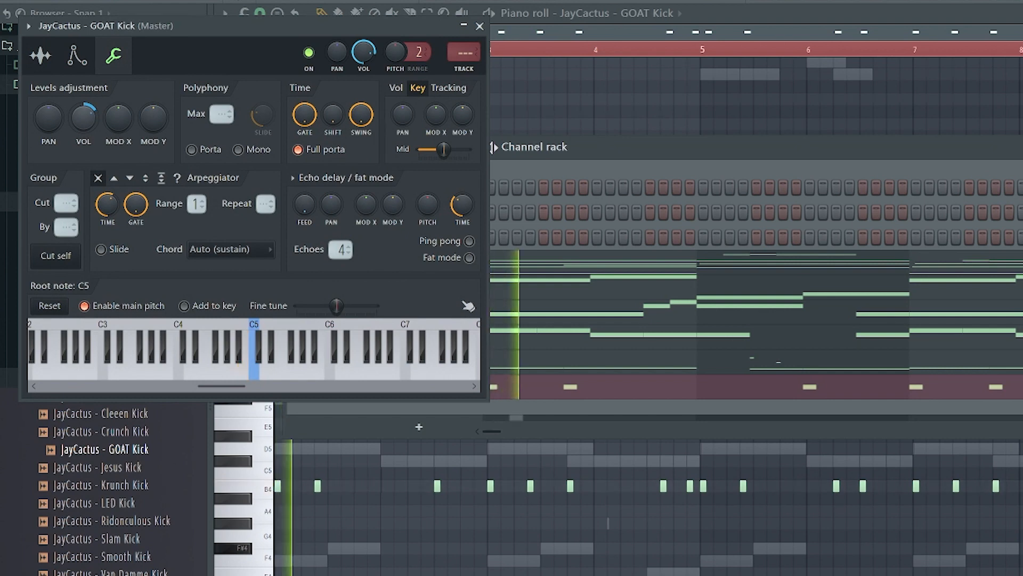
key("Escape")
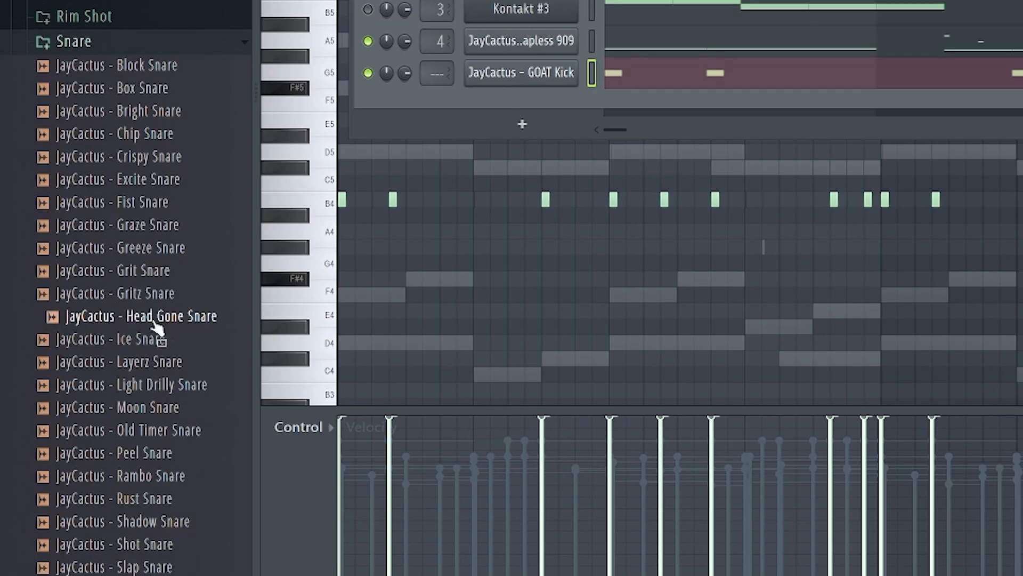
Add the Head Gone Snare as a new channel and place hits on beat 3 or 4 of bars 1 to 5, with an extra early hit in bar 4
left_click_drag(104, 330, 498, 104)
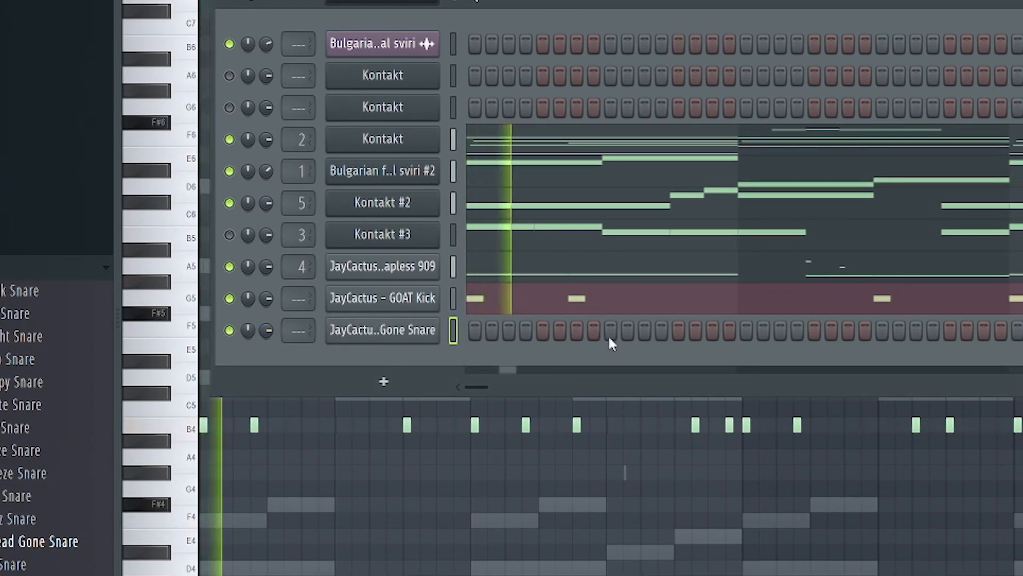
left_click(611, 330)
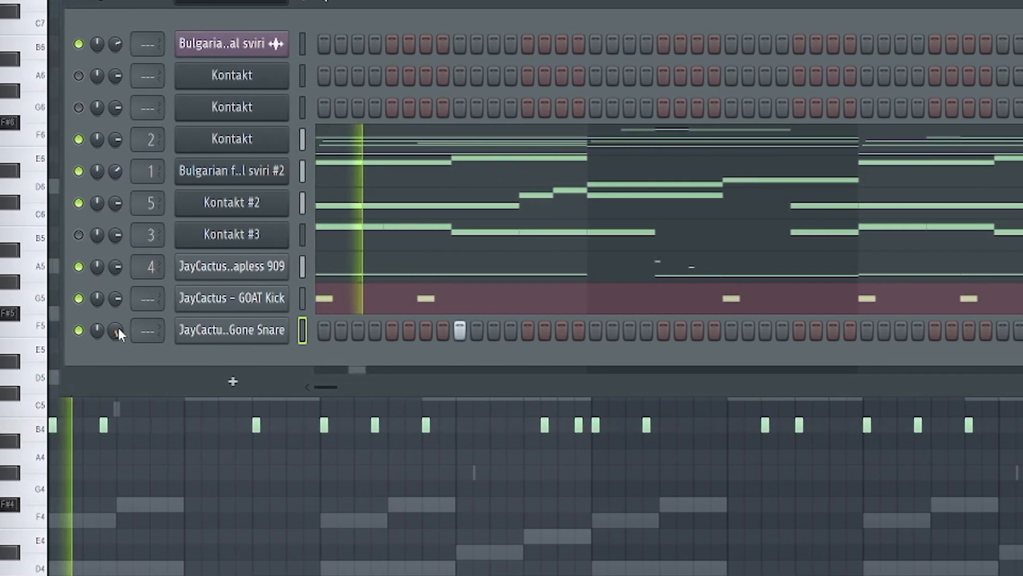
left_click(800, 330)
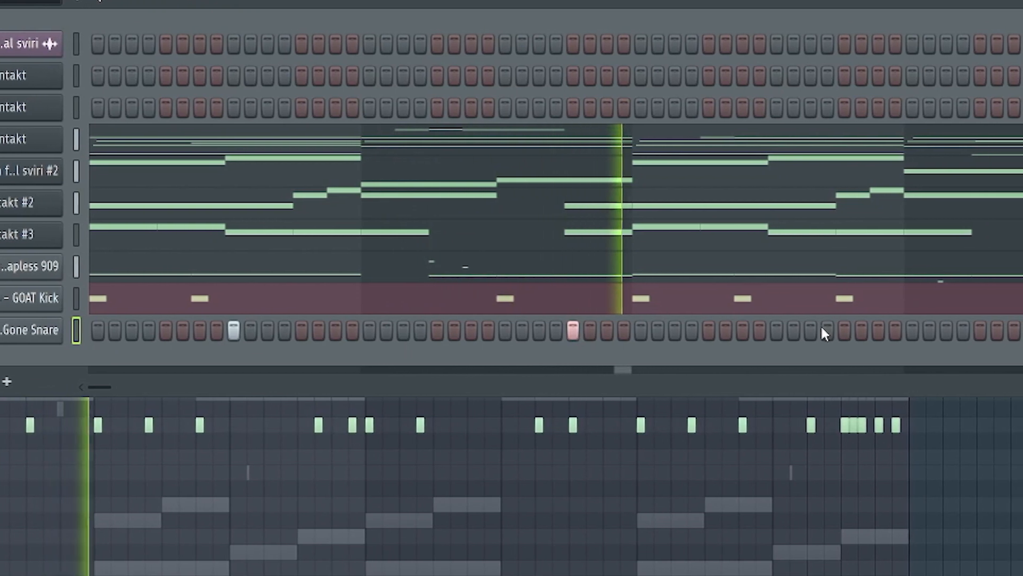
left_click(851, 331)
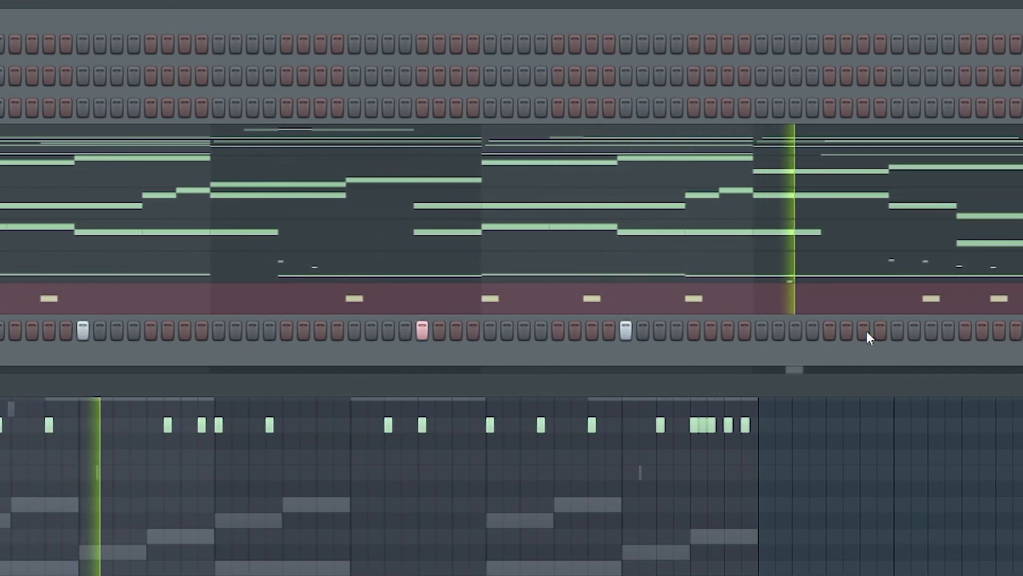
left_click(939, 330)
left_click(1002, 330)
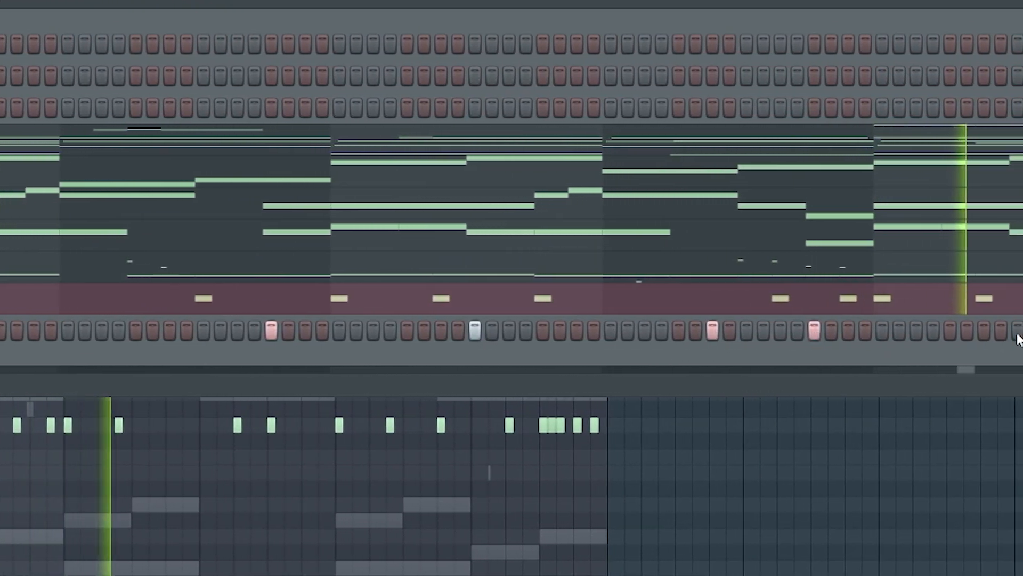
left_click(1017, 332)
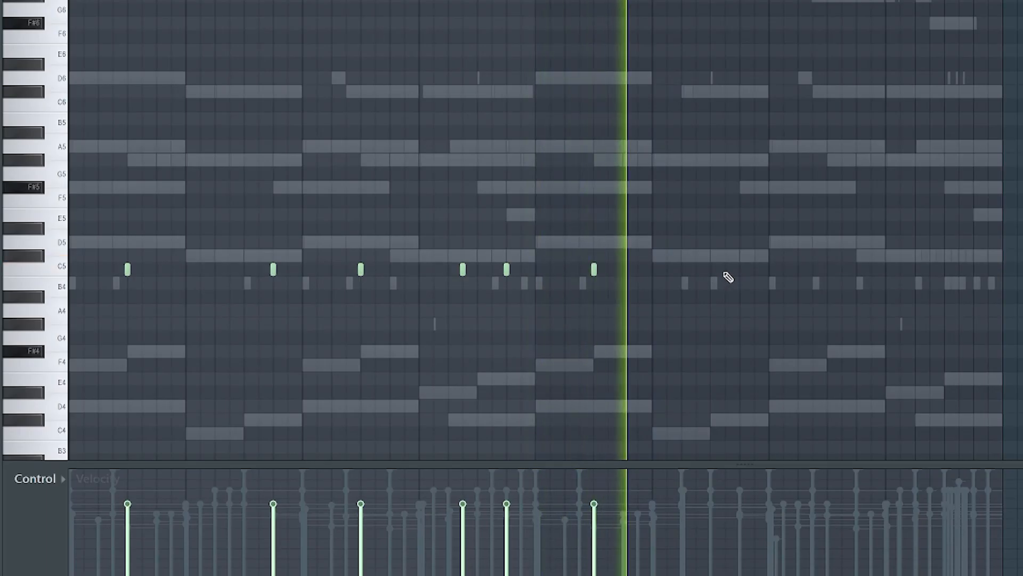
Place C5 snare hits on step 11 of bar 6, beat 3 of bar 7 and step 7 of bar 8
left_click(724, 271)
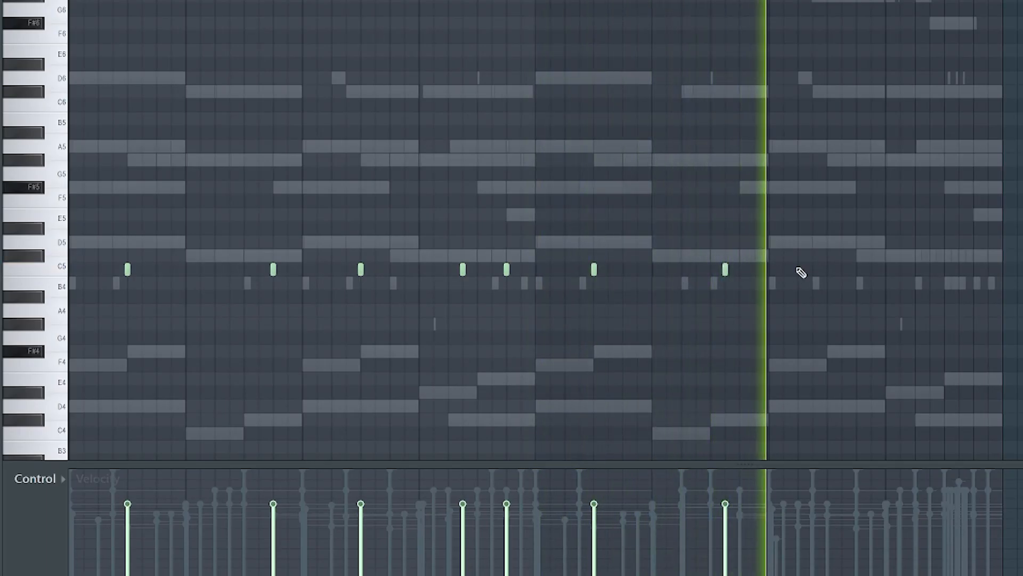
left_click(828, 269)
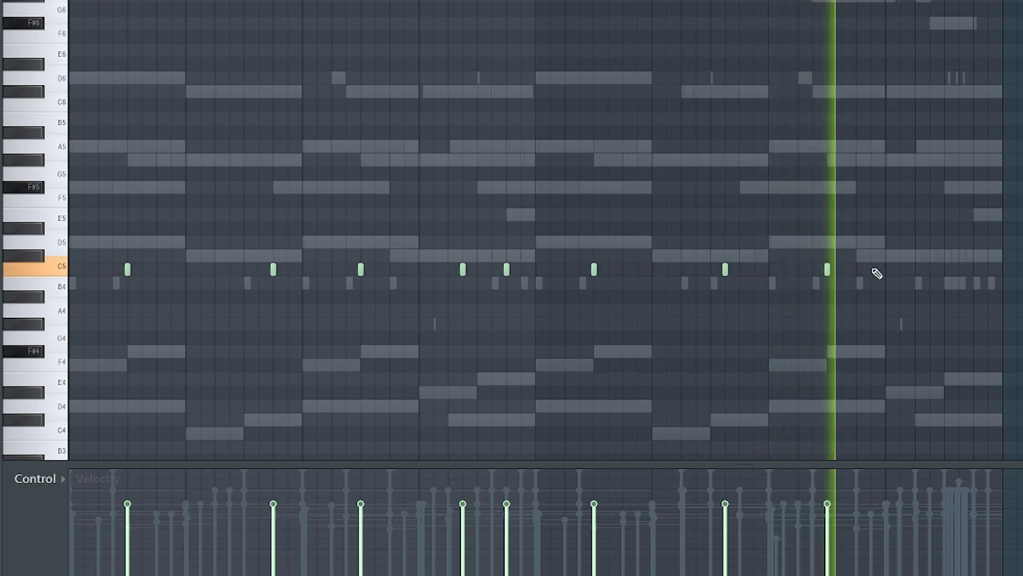
left_click(930, 269)
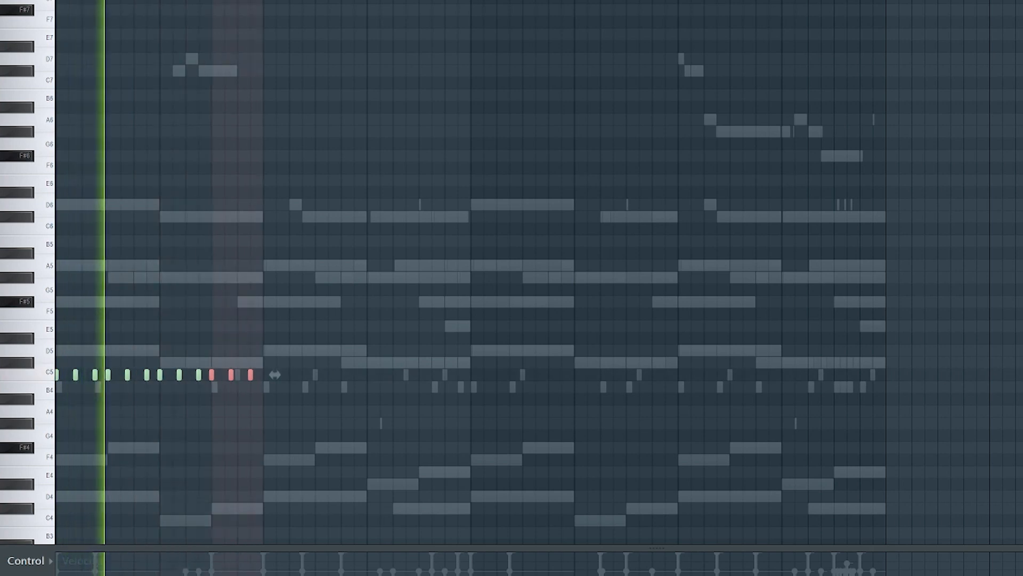
Duplicate the two-bar C5 hi-hat pattern so it spans four bars, and clear the note selection
key("ctrl+b")
key("ctrl+a")
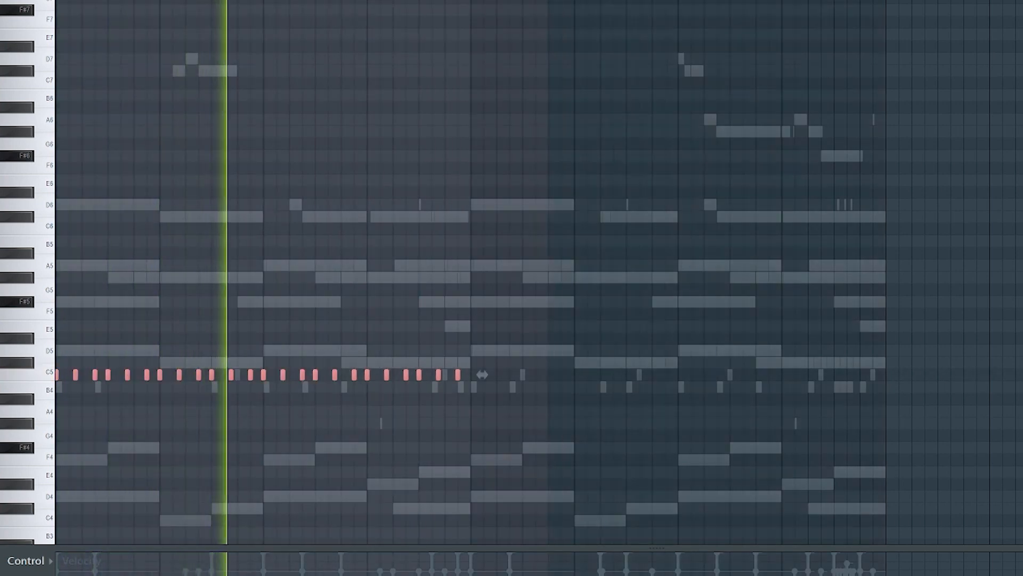
scroll(180, 133, "up", 1)
scroll(184, 137, "up", 1)
scroll(353, 19, "left", 1)
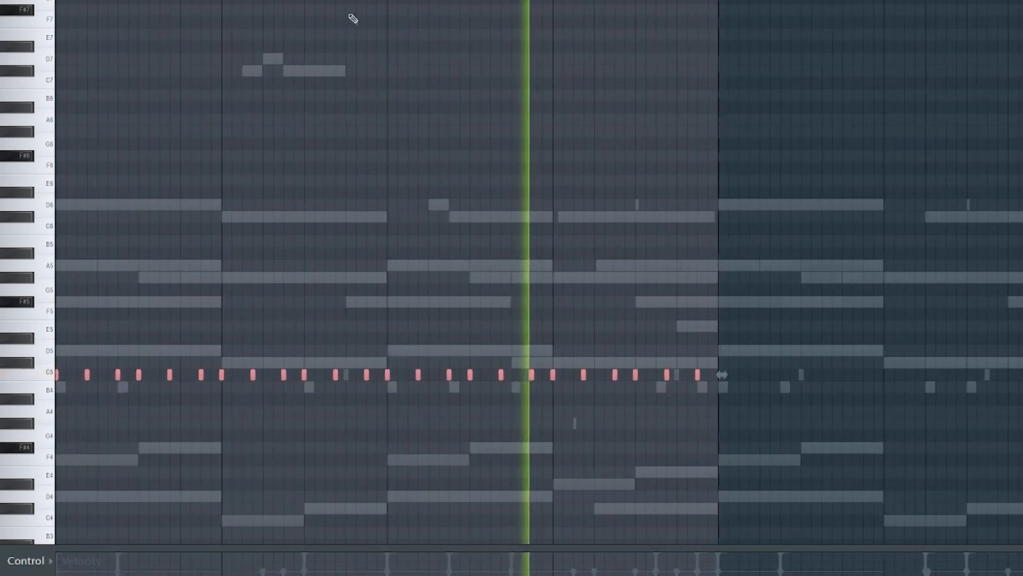
left_click(358, 68, "ctrl")
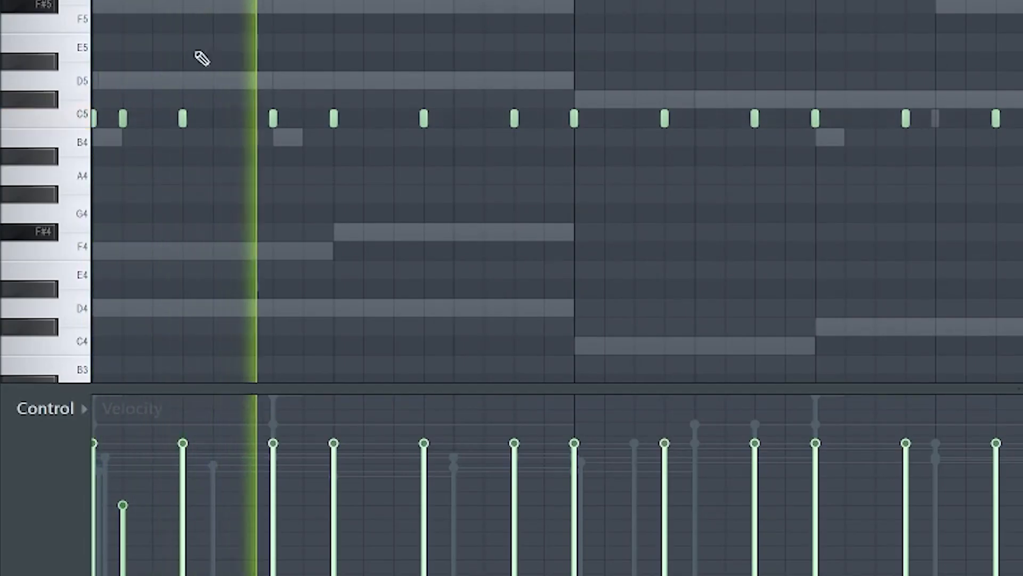
Add three low-velocity C5 ghost hits around the main hi-hat hit in the second half of bar 1
scroll(123, 116, "down", 4)
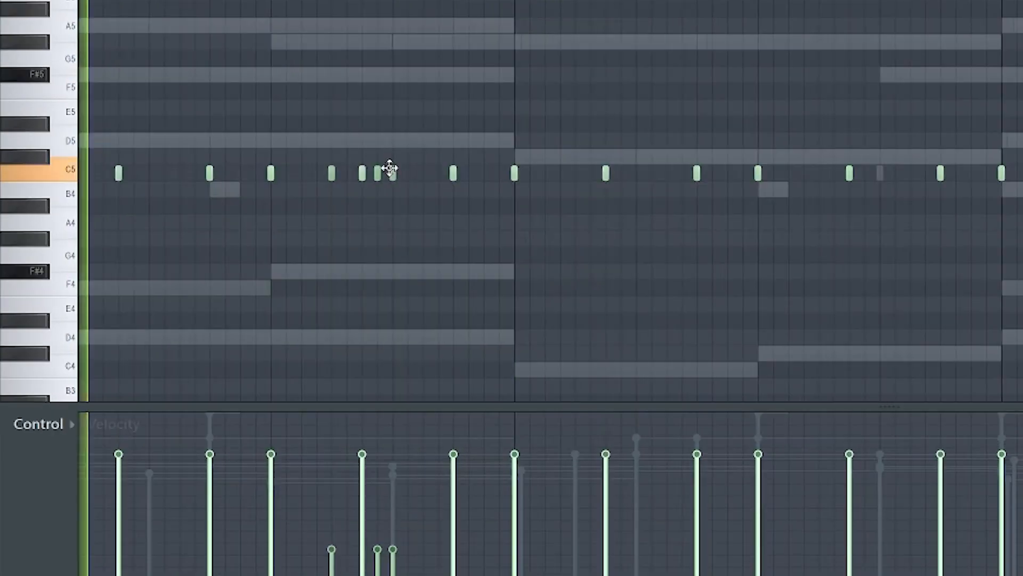
left_click(407, 170)
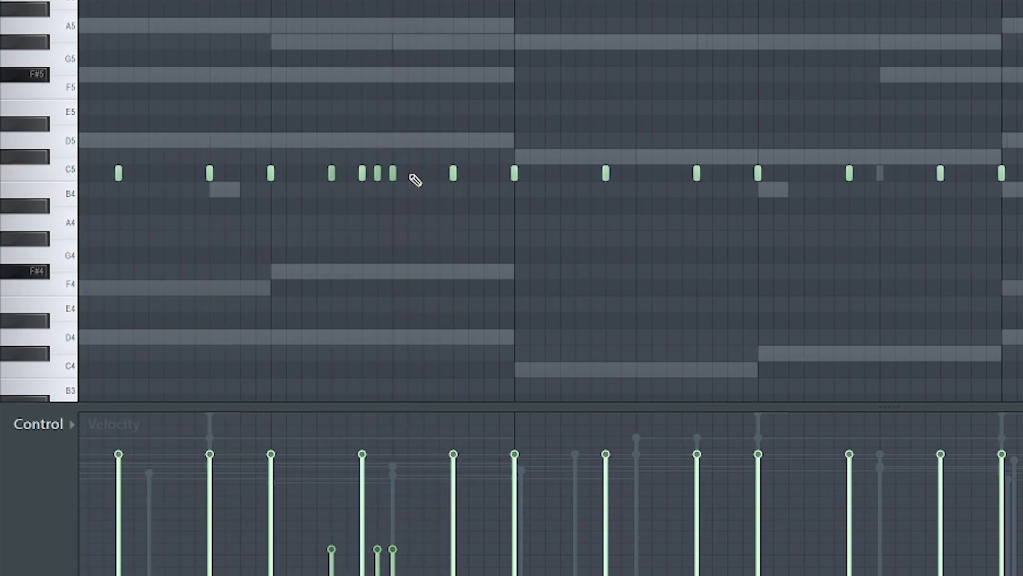
Add low-velocity ghost hits in bar 2 at D5, B4, A4 and F#5, and a fast D5 roll at the end of bar 3
left_click(458, 171)
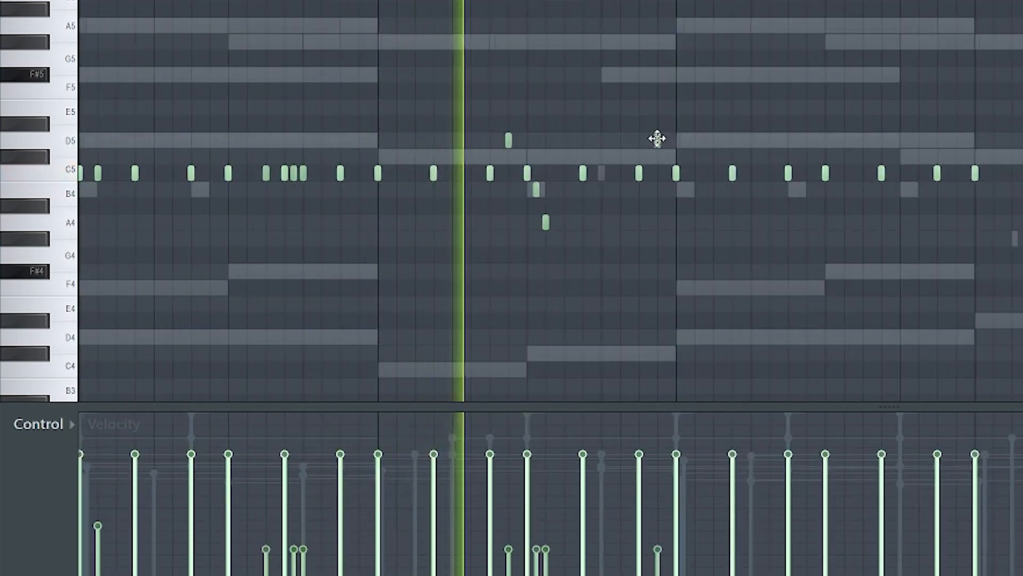
left_click_drag(657, 138, 657, 64)
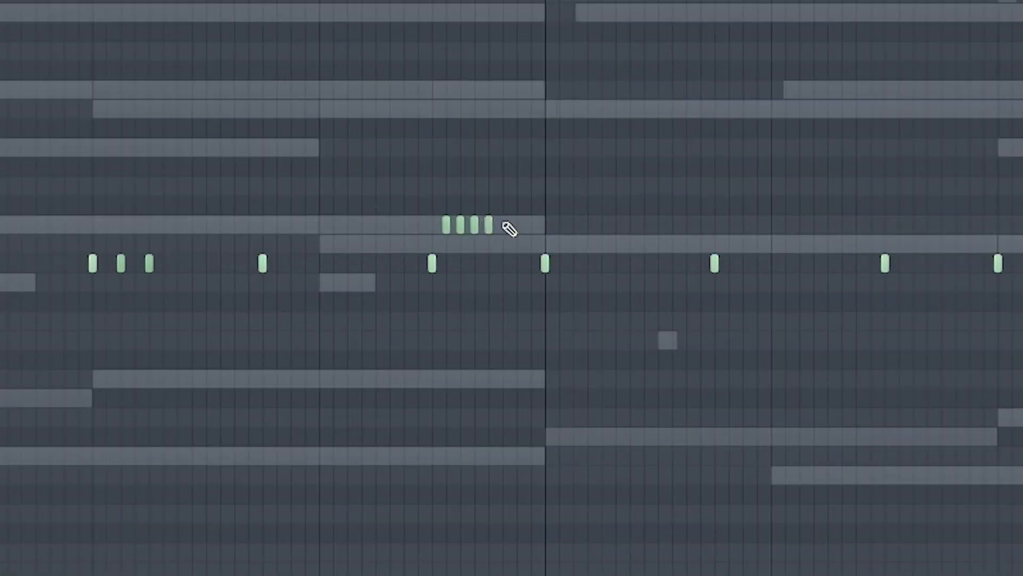
left_click(503, 225)
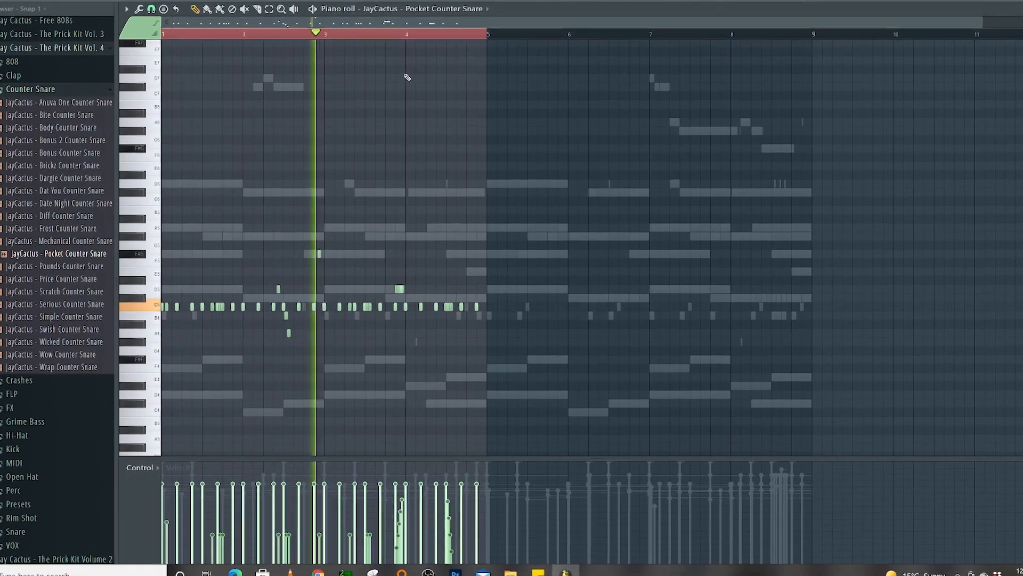
Duplicate the four-bar Pocket Counter Snare pattern so it fills all eight bars, and clear the note selection
key("F5")
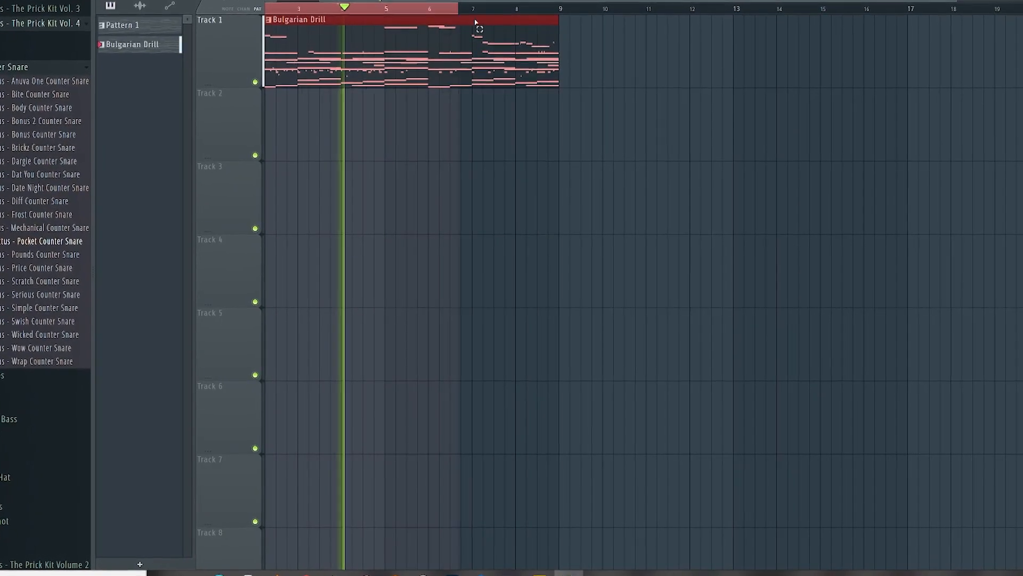
left_click_drag(476, 23, 563, 20)
scroll(565, 20, "up", 5)
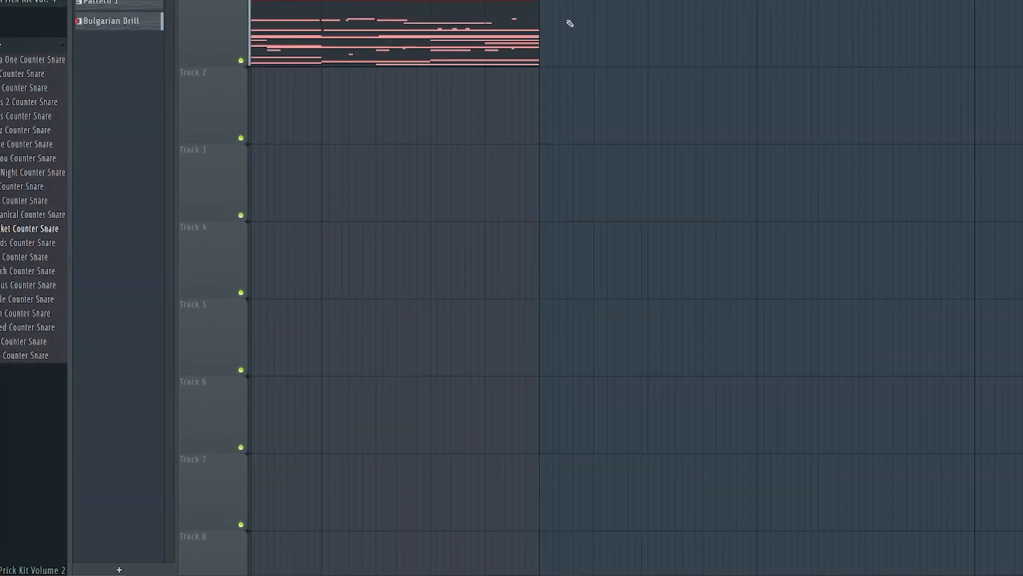
key("F6")
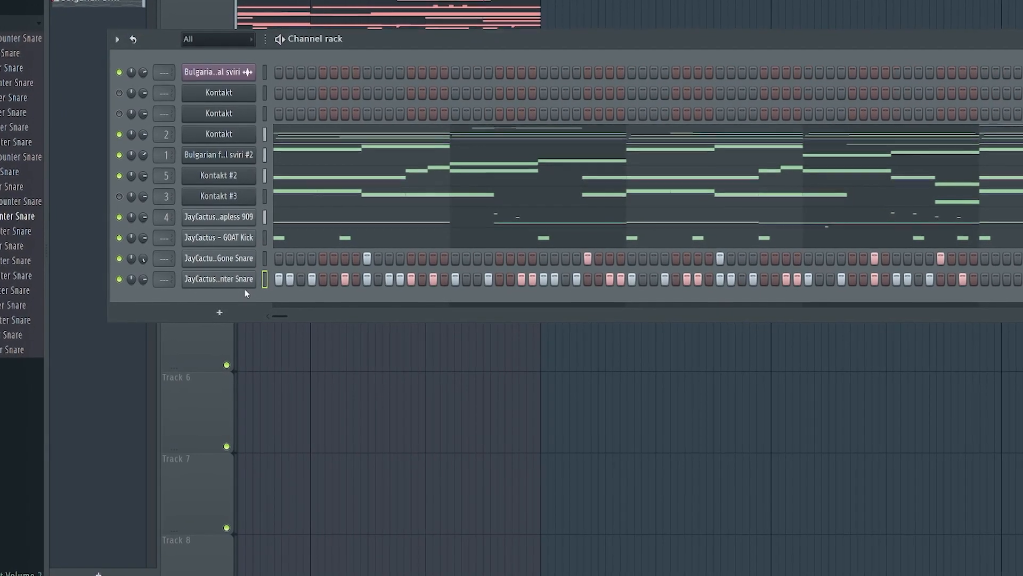
key("F7")
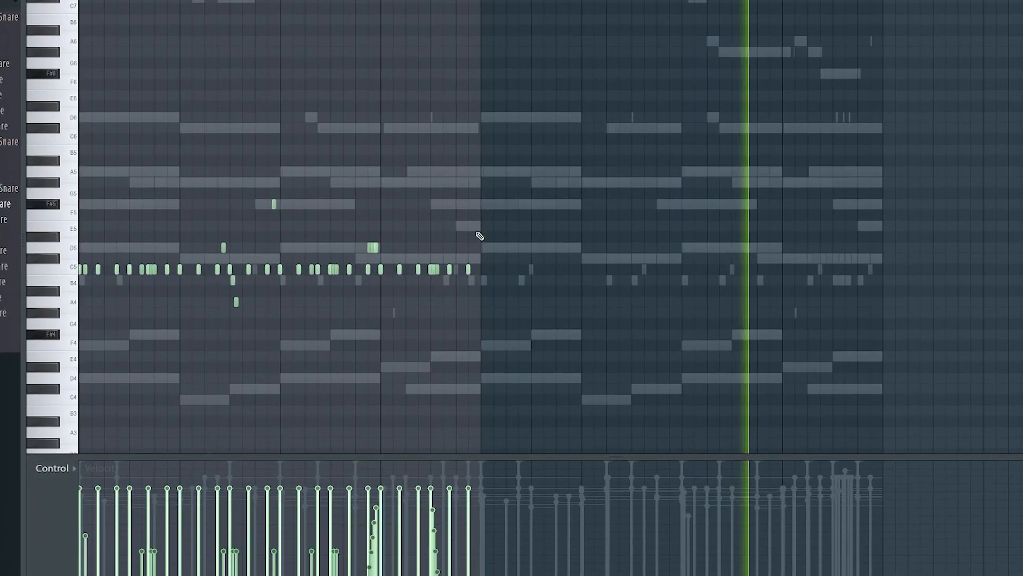
key("ctrl+b")
key("ctrl+a")
key("ctrl+d")
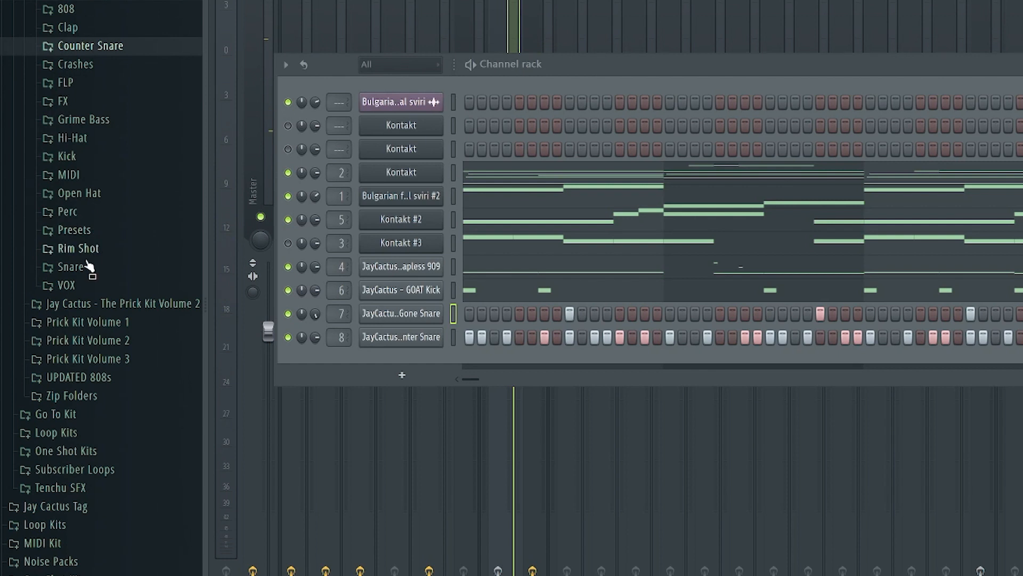
Layer the Chip Snare as a new channel with the same hits as the Head Gone Snare, and route it to mixer track 9
left_click(88, 264)
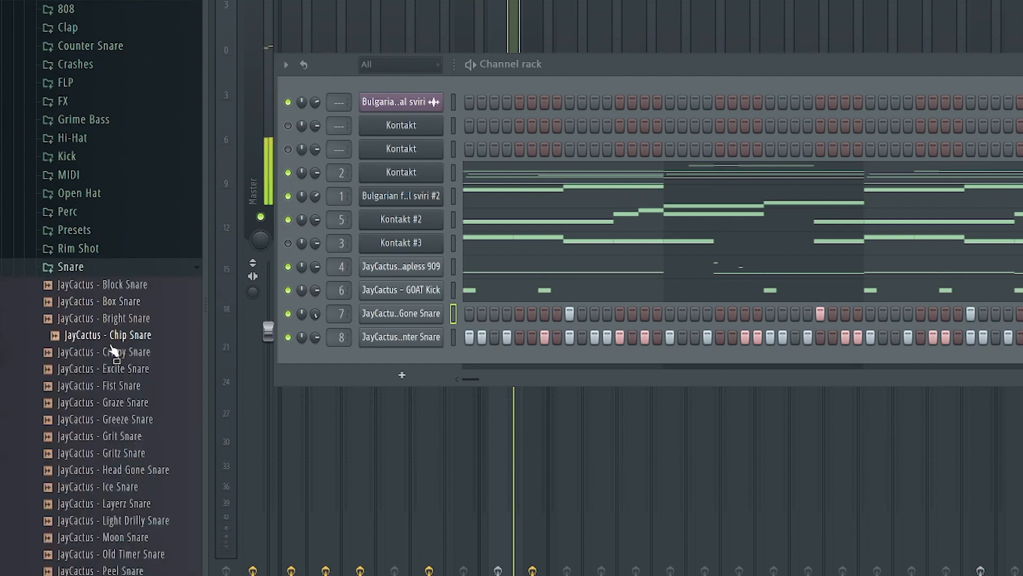
left_click_drag(439, 322, 440, 325)
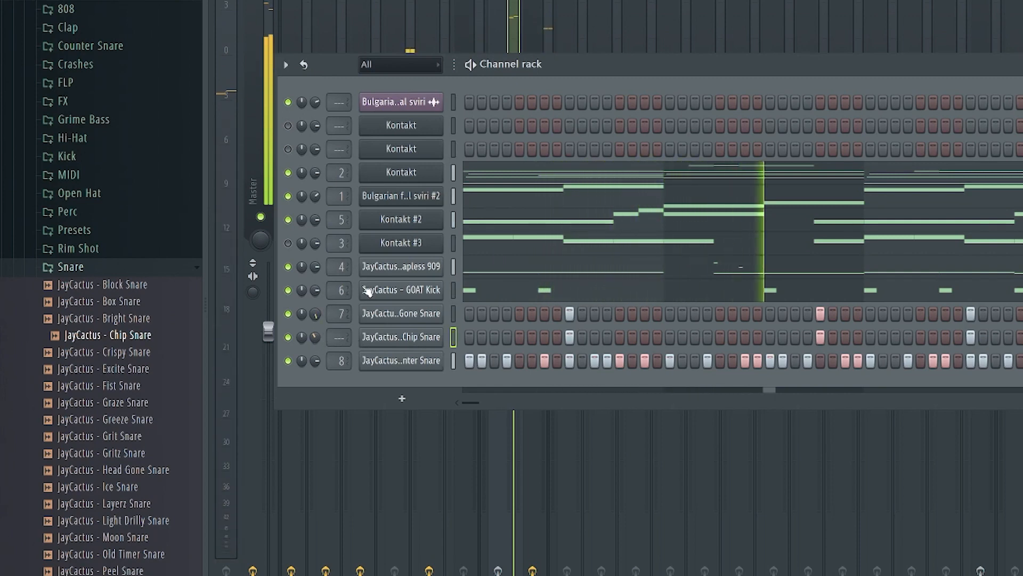
left_click(384, 340)
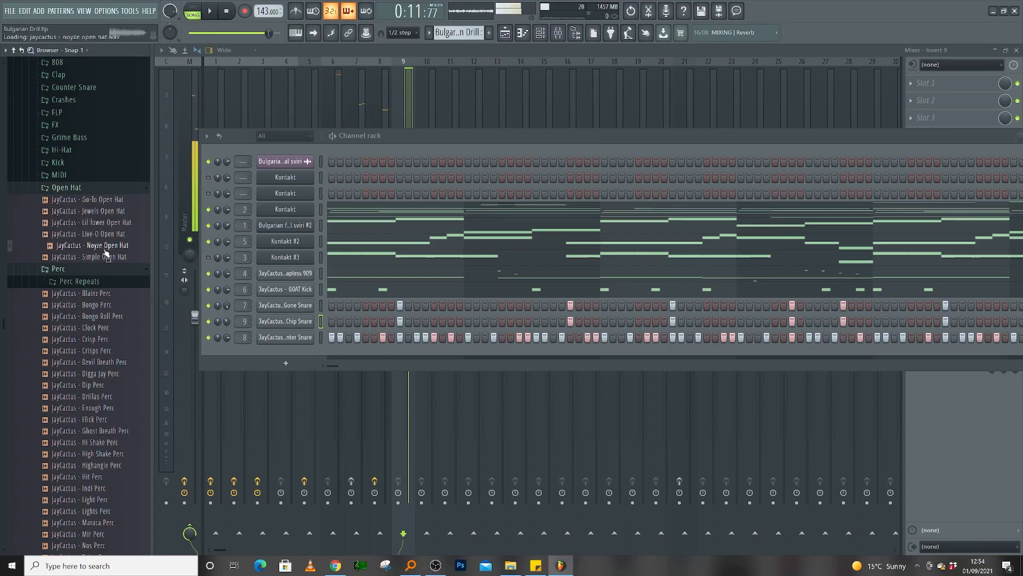
Add the Noyze Open Hat as a new channel and place hits on steps 3 and 15 of bar 1
left_click_drag(313, 353, 361, 350)
key("space")
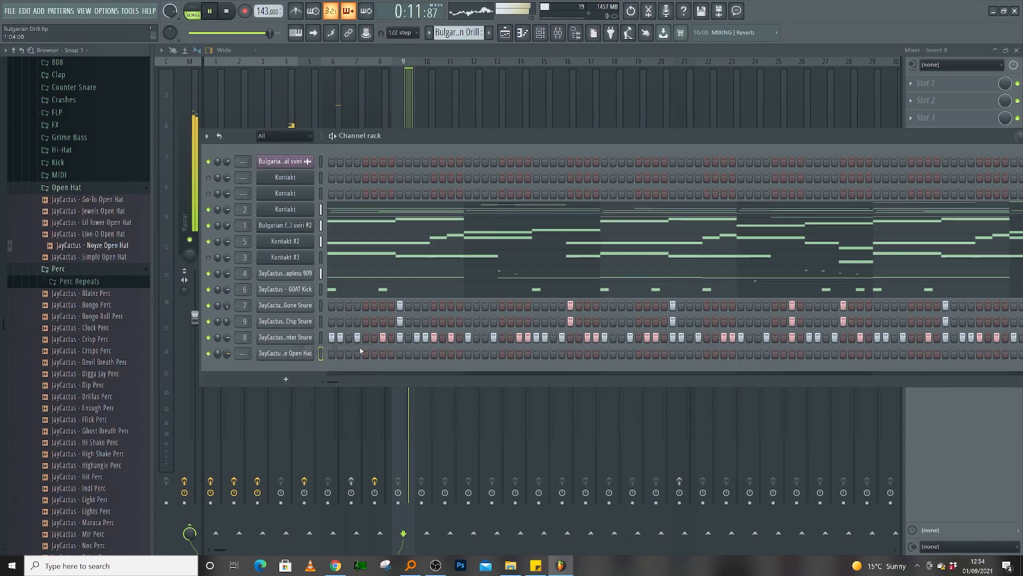
left_click(348, 353)
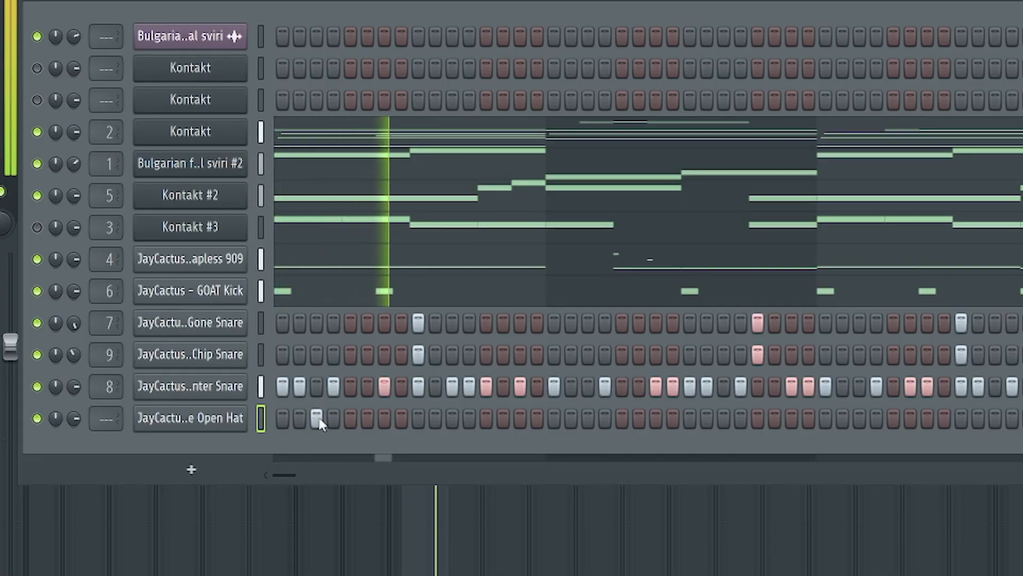
left_click(521, 418)
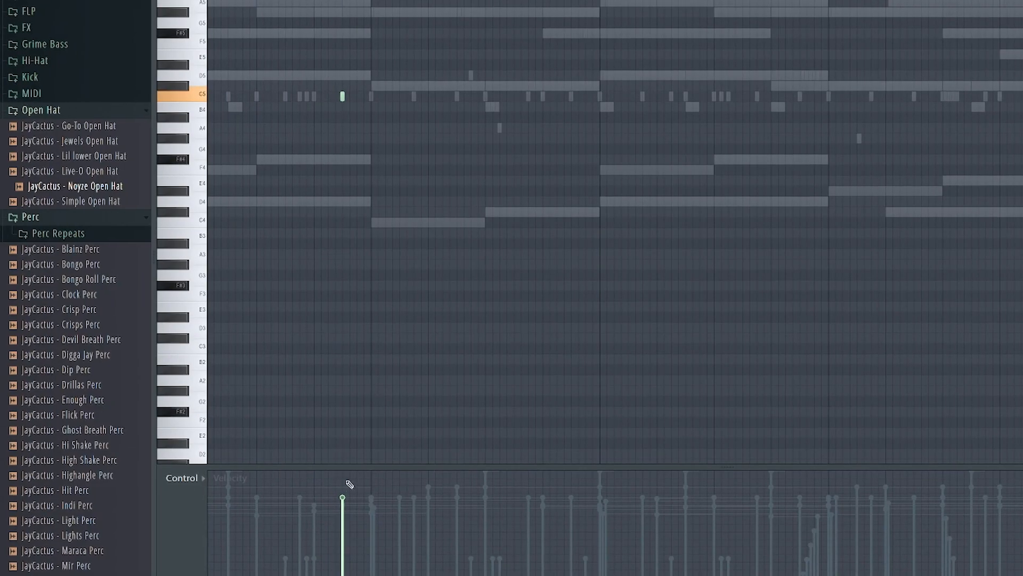
Lower the velocity of the second open hat hit and add a C5 open hat hit on beat 4 of bar 4
scroll(302, 374, "down", 4)
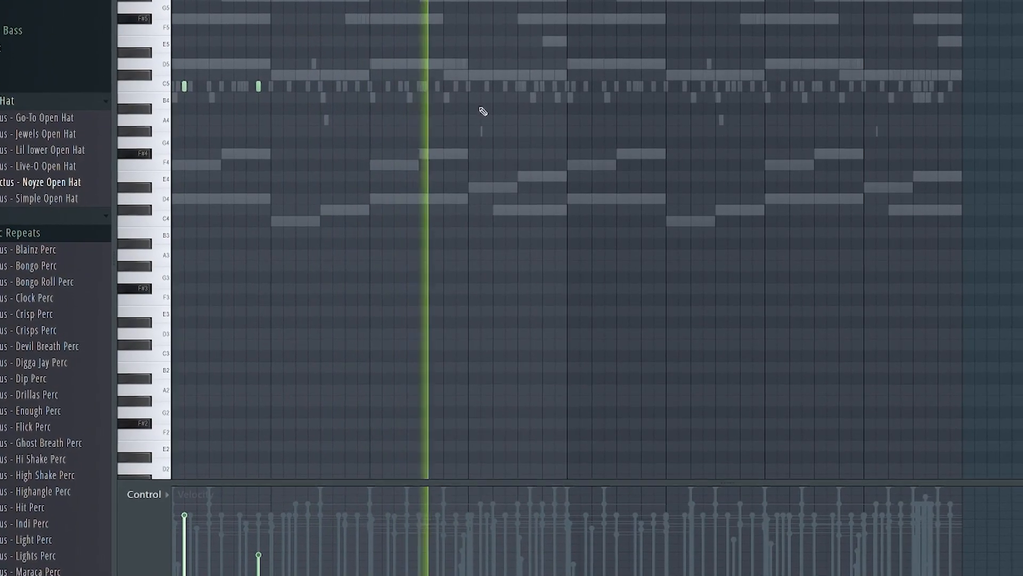
scroll(520, 152, "up", 2)
scroll(525, 154, "up", 3)
left_click(545, 154)
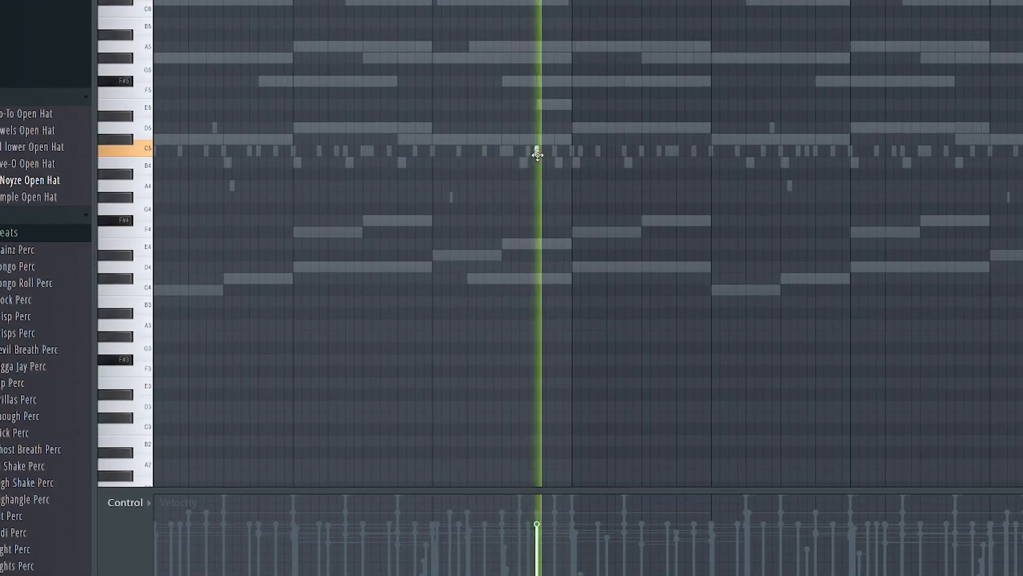
scroll(601, 155, "down", 2)
key("ctrl+a")
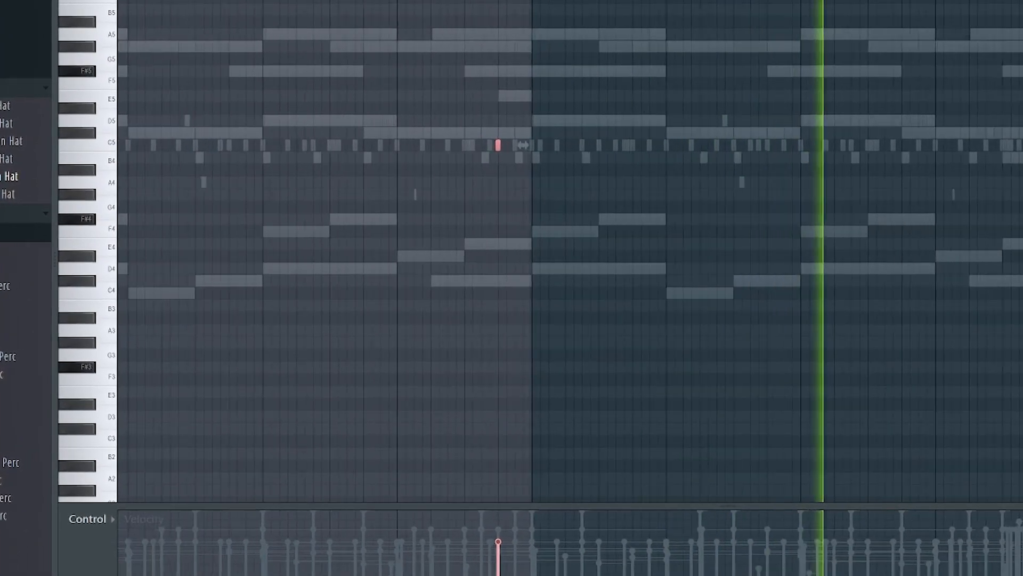
Enable the volume envelope on the Noyze Open Hat channel and close its settings
scroll(372, 144, "up", 3)
scroll(560, 132, "down", 4)
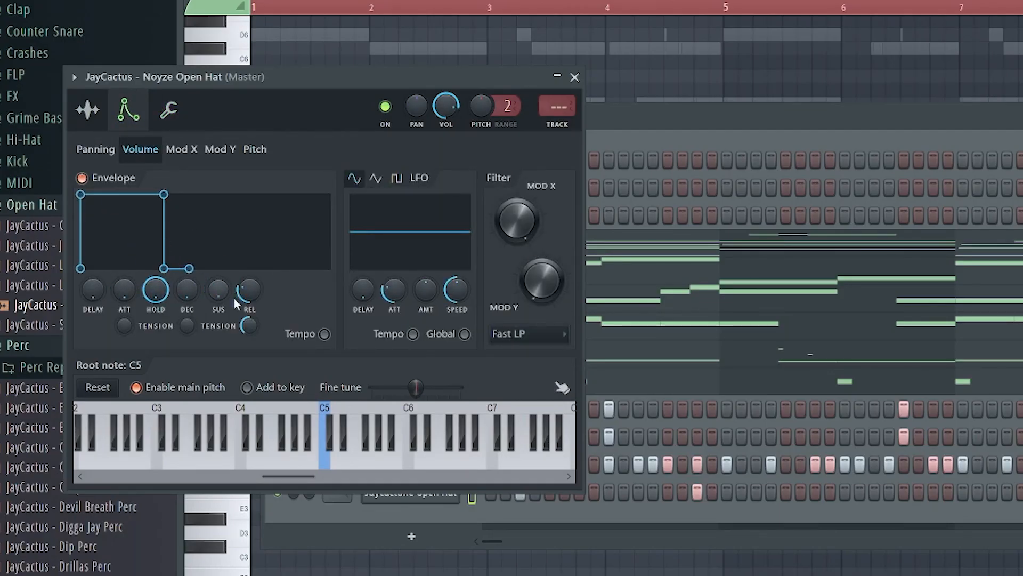
left_click(575, 78)
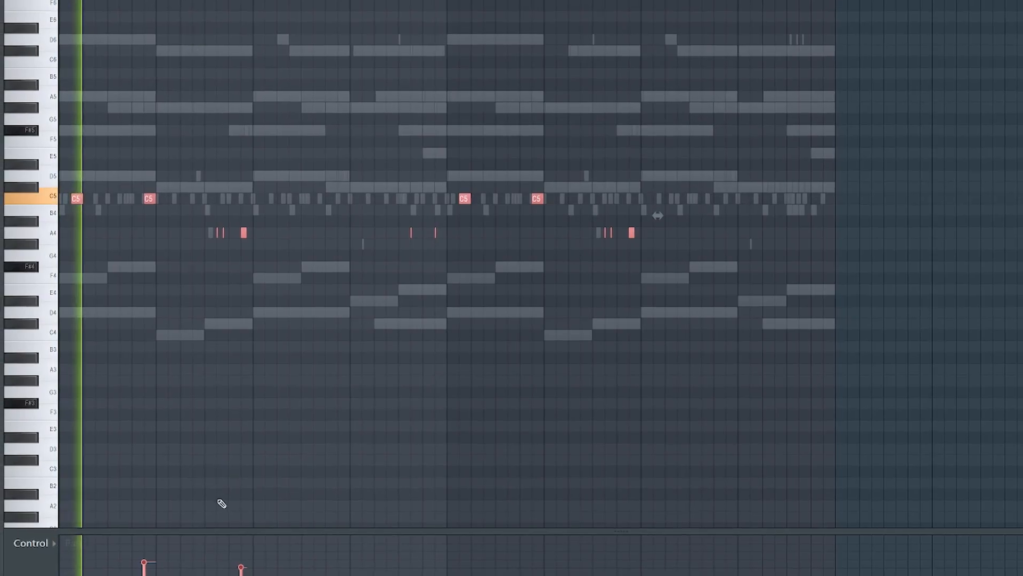
Deselect the open hat notes, then pan the two A4 hits in bar 4 right and left and the first C5 hit in bar 5 right
left_click(221, 502, "ctrl")
scroll(221, 502, "up", 3)
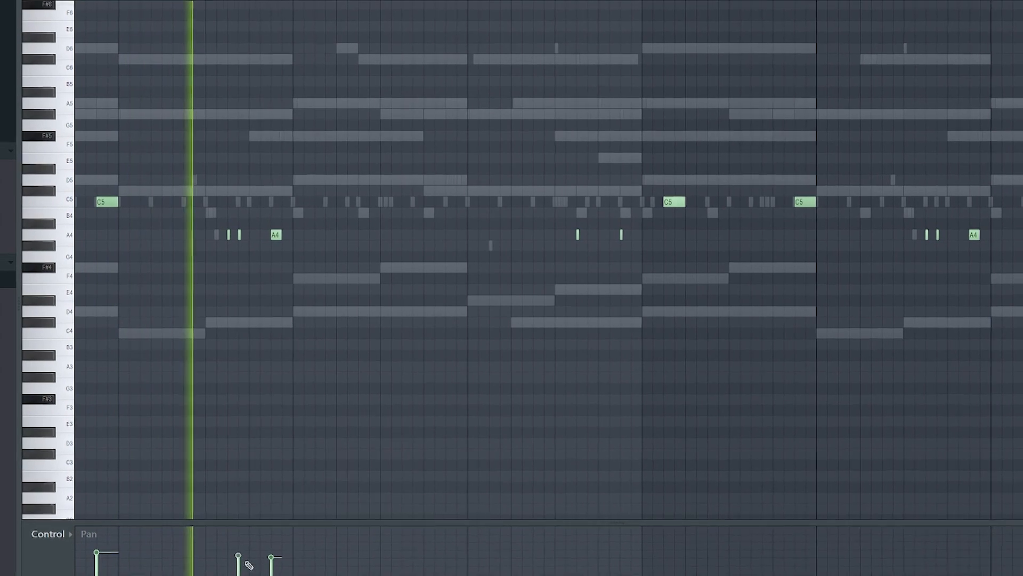
left_click(577, 541)
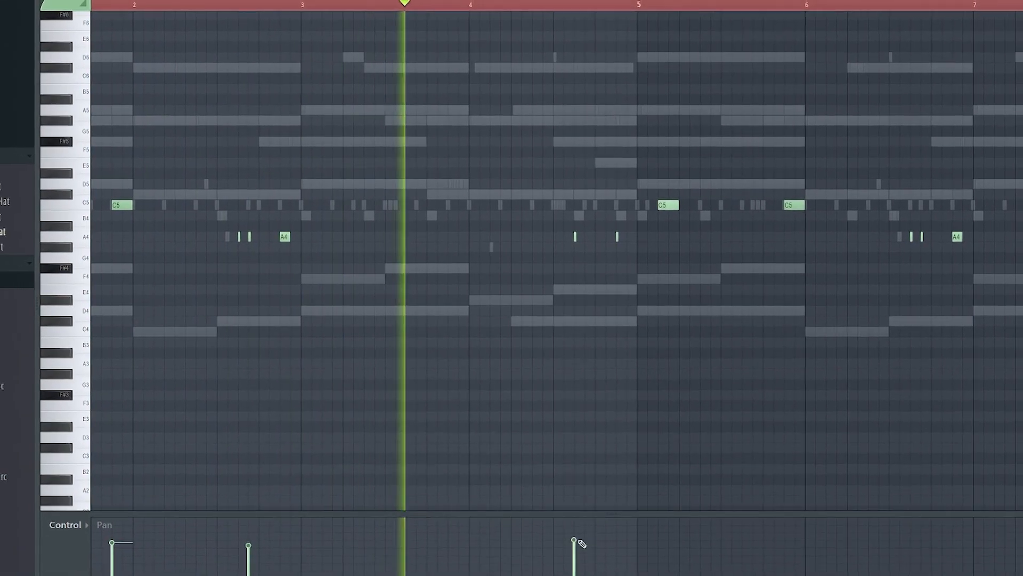
left_click(618, 575)
left_click(662, 538)
left_click_drag(664, 531, 662, 525)
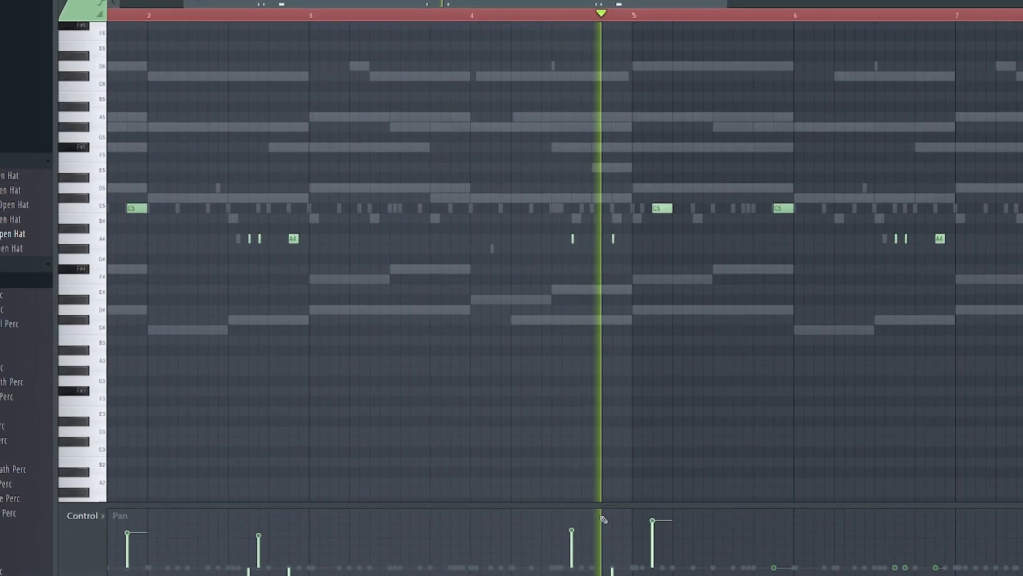
Pan the second C5 open hat hit in bar 5 left and set the panning of the A4 hits in bar 6
scroll(661, 547, "down", 3)
scroll(661, 549, "up", 3)
left_click(583, 575)
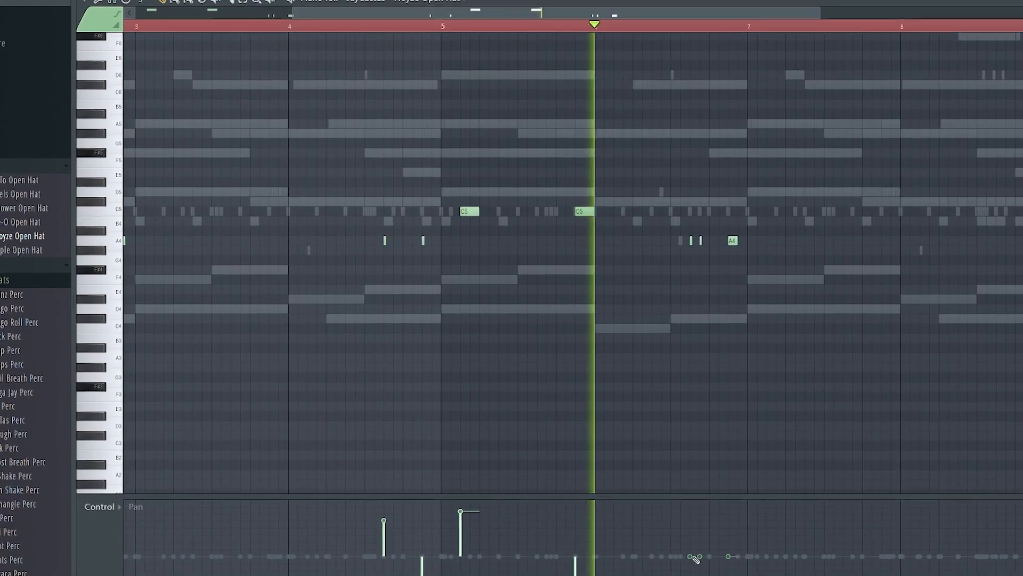
mouse_move(693, 559)
left_mouse_down()
mouse_move(693, 525)
mouse_move(702, 575)
mouse_move(684, 527)
left_mouse_up()
left_click(730, 525)
scroll(661, 509, "down", 3)
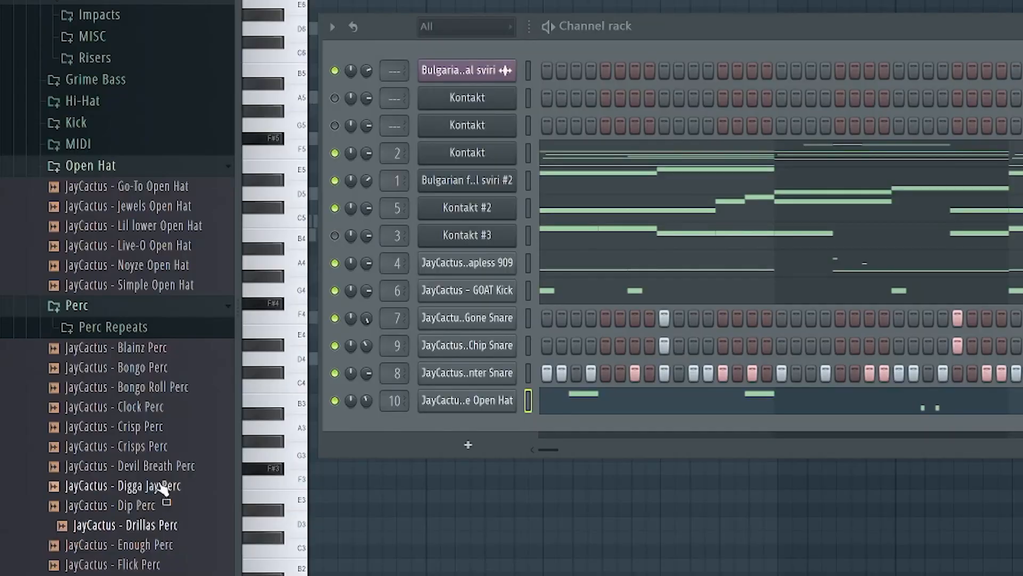
Audition the Digga Jay, Dip, Drillas, Enough and Flick percs, and add the Enough Perc as a new channel
left_click(161, 486)
left_click(156, 506)
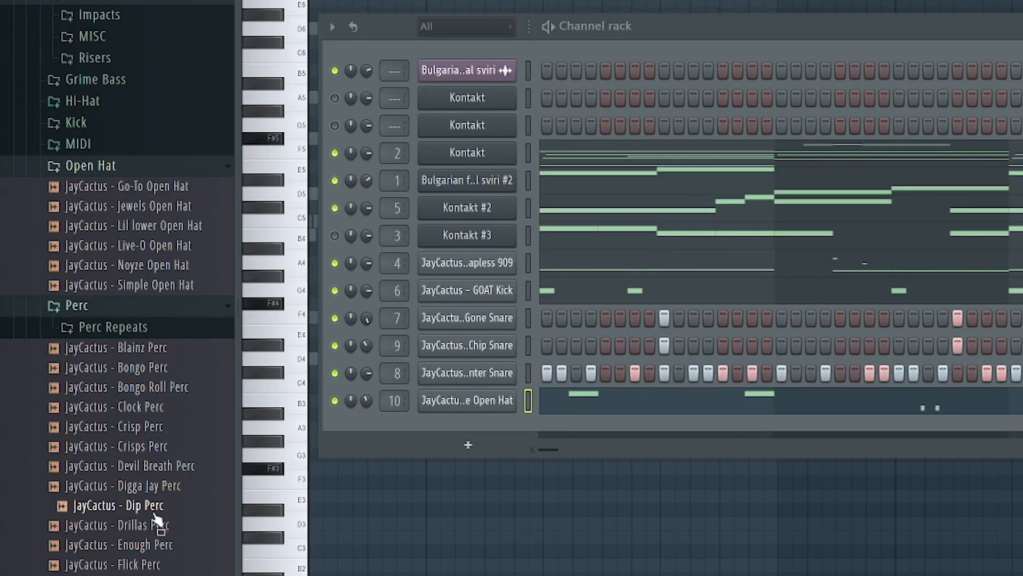
left_click(153, 526)
left_click(152, 546)
left_click(151, 564)
left_click(144, 550)
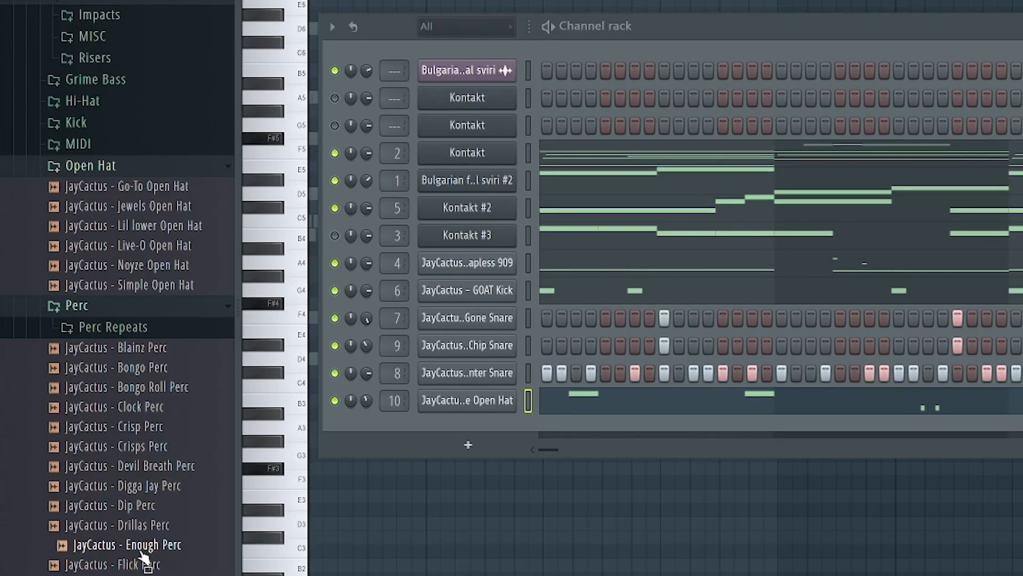
left_click_drag(143, 554, 621, 407)
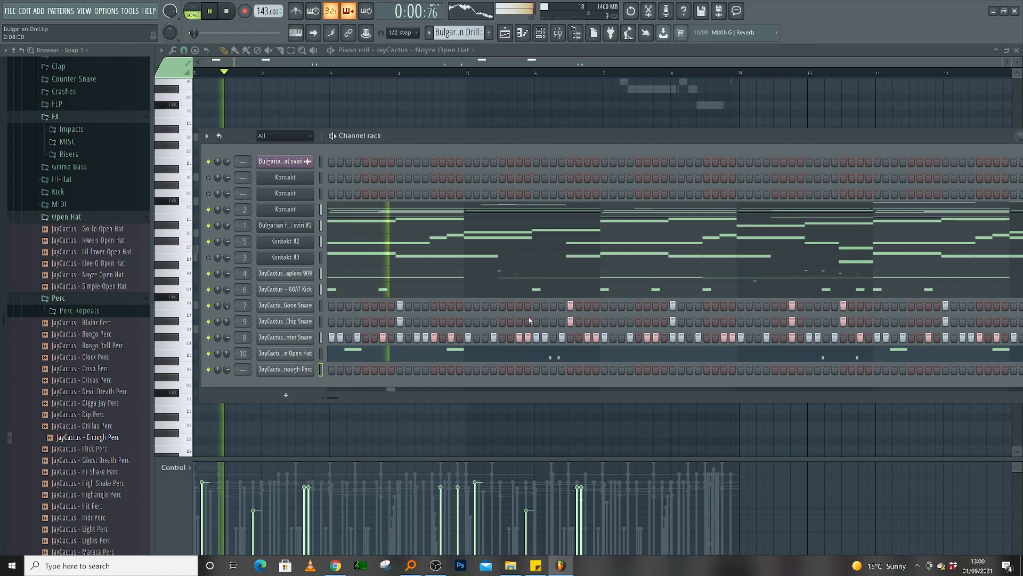
Place Enough Perc hits on beat 3 of bar 2 and beat 1 of bar 3, plus a low-velocity hit on beat 2 of bar 4
left_click(536, 369)
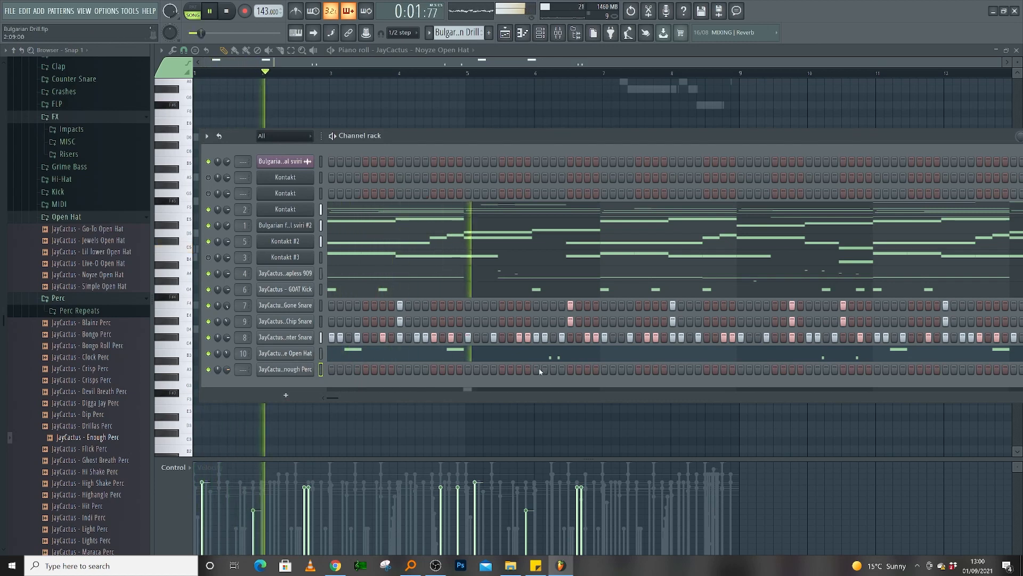
left_click(604, 369)
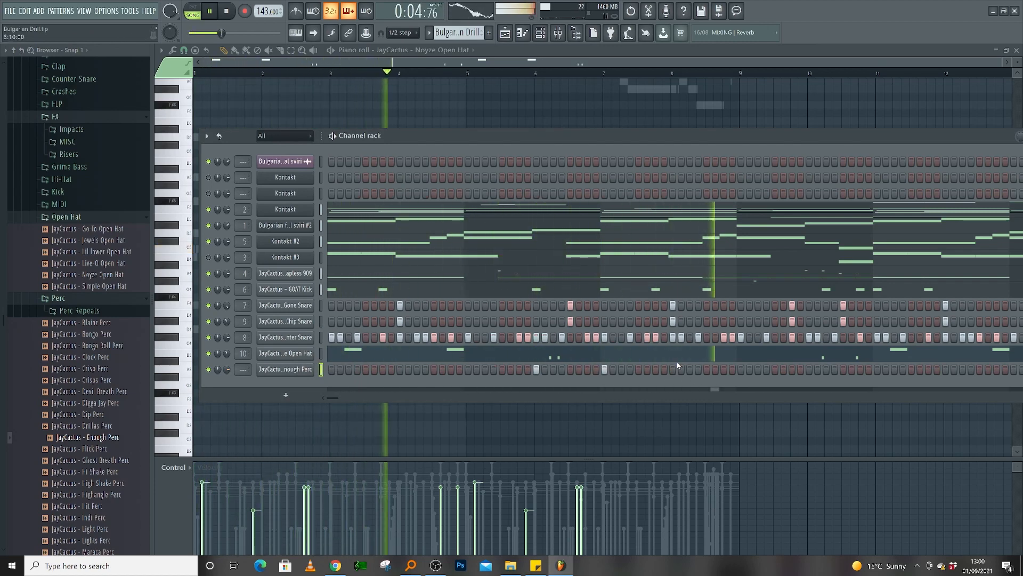
key("F6")
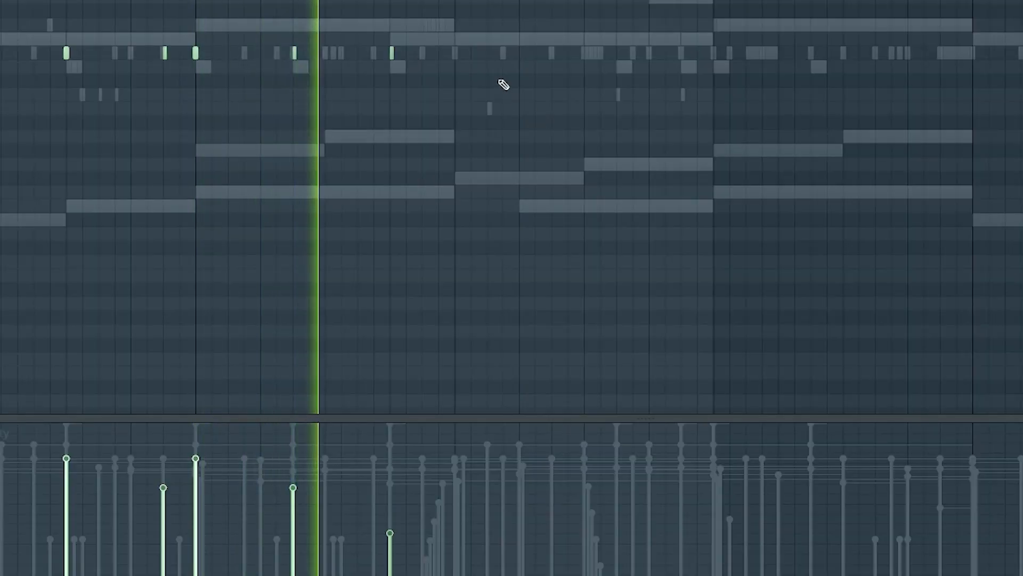
left_click(520, 53)
scroll(539, 150, "down", 3)
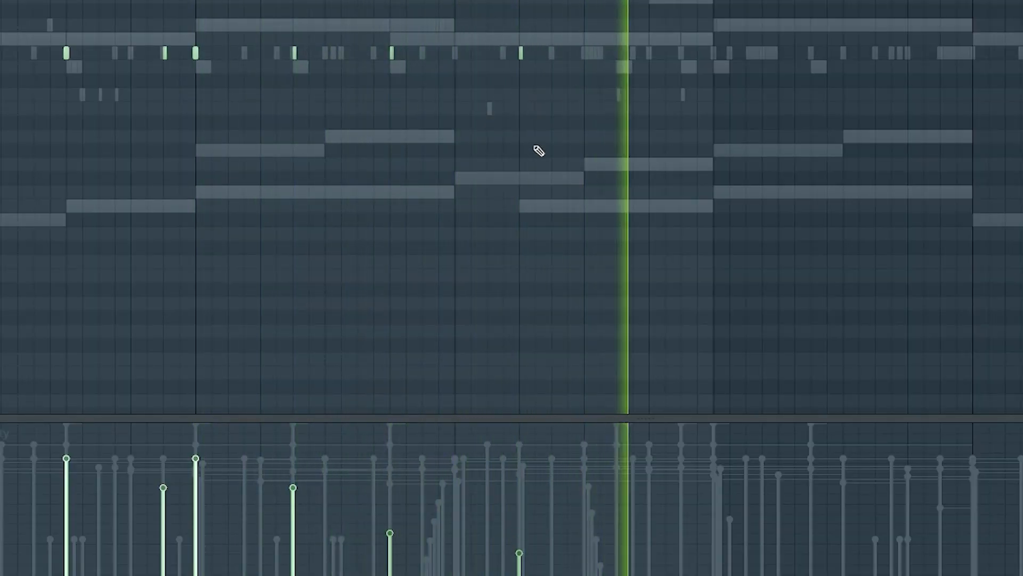
scroll(529, 131, "down", 3)
key("space")
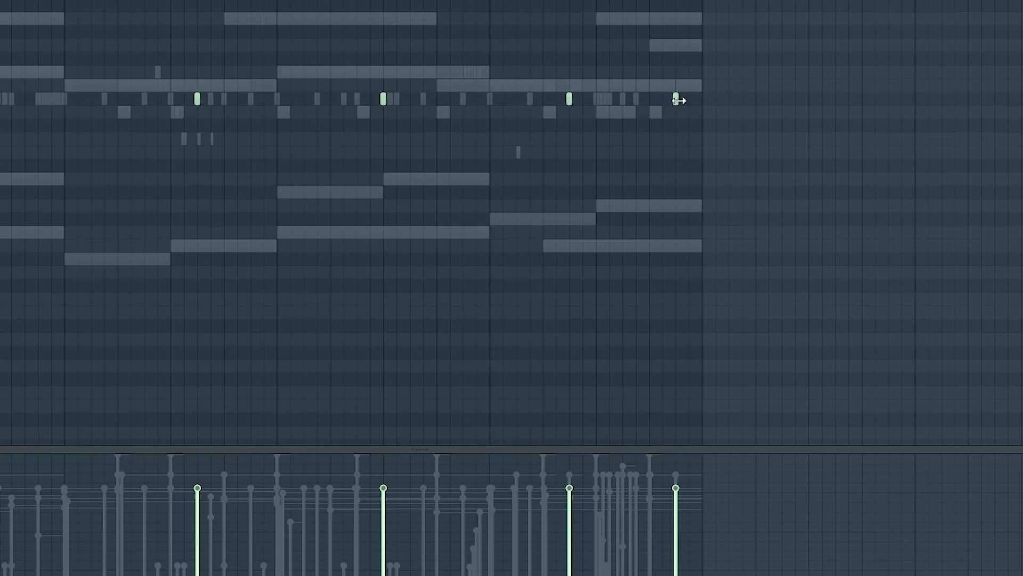
Add a lower-velocity C5 hit on step 16 of bar 8 in the Head Gone Snare pattern, and play back the full beat
left_click(687, 100)
scroll(688, 99, "down", 8)
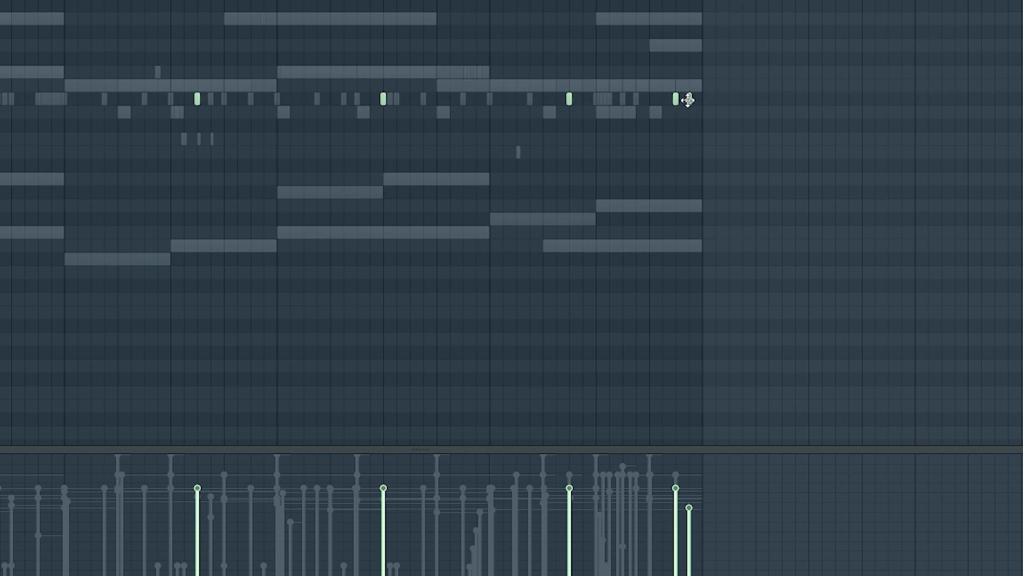
key("space")
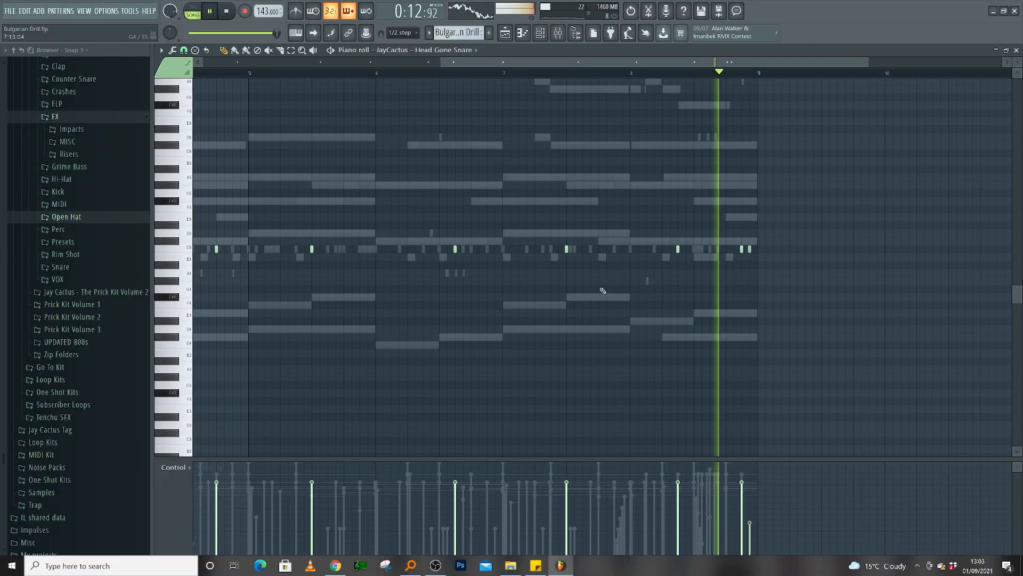
left_click(541, 33)
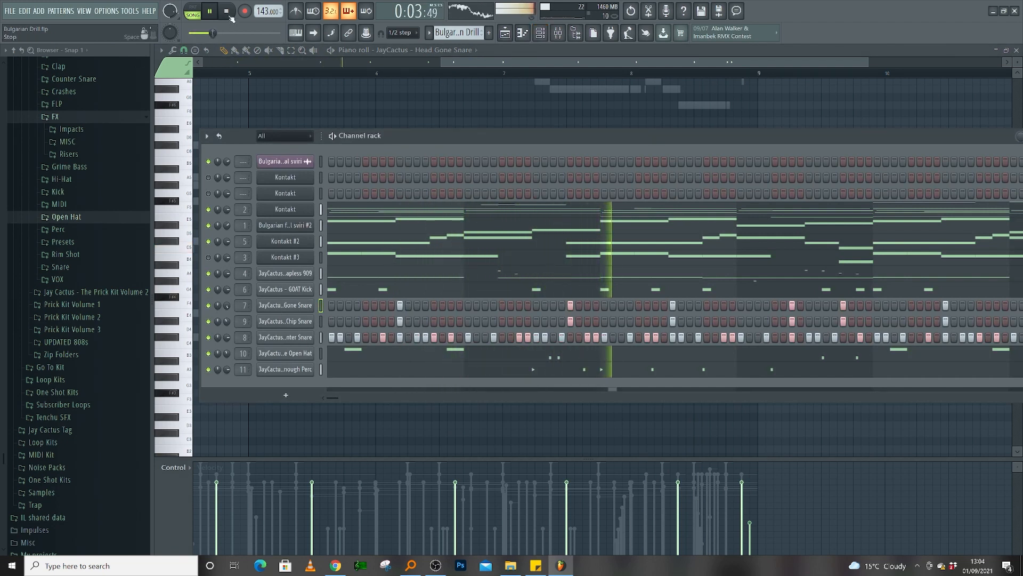
Save the Bulgarian Drill project and stop the beat's playback
key("ctrl+s")
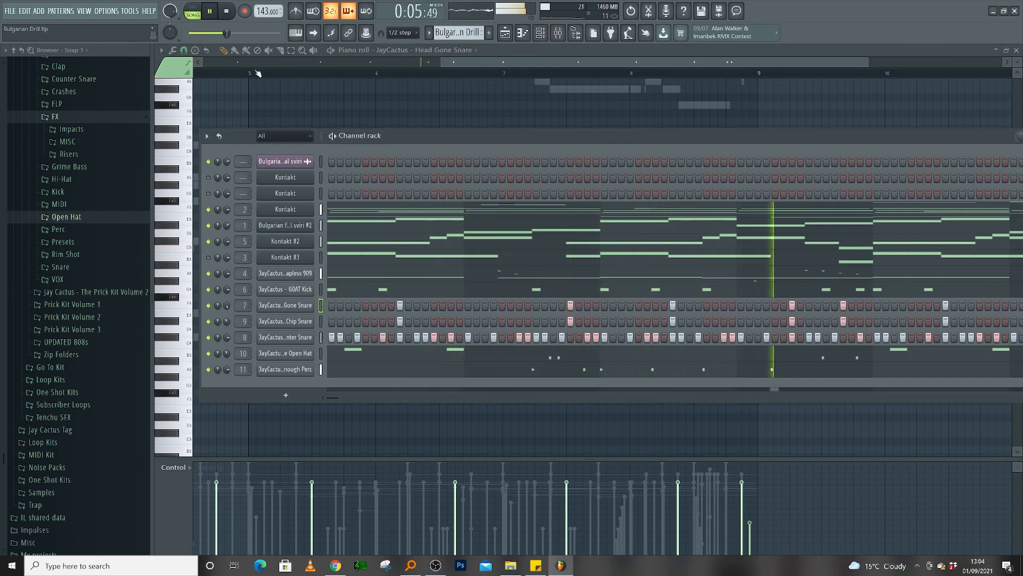
left_click(227, 18)
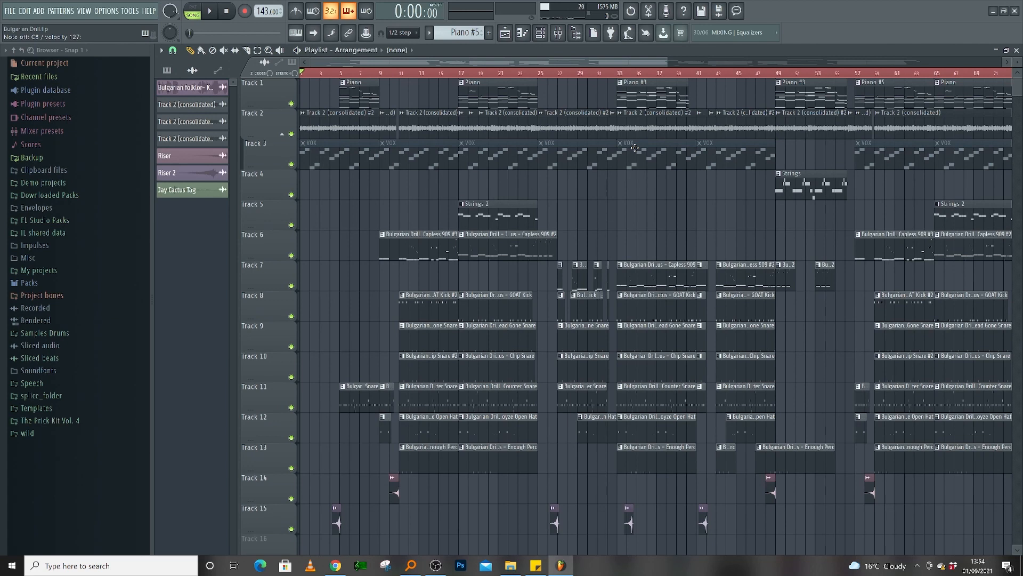
Play the finished arrangement from bar 1 to about bar 75, examining the layout of its melody, 808, drum and riser clips, and stop playback
key("space")
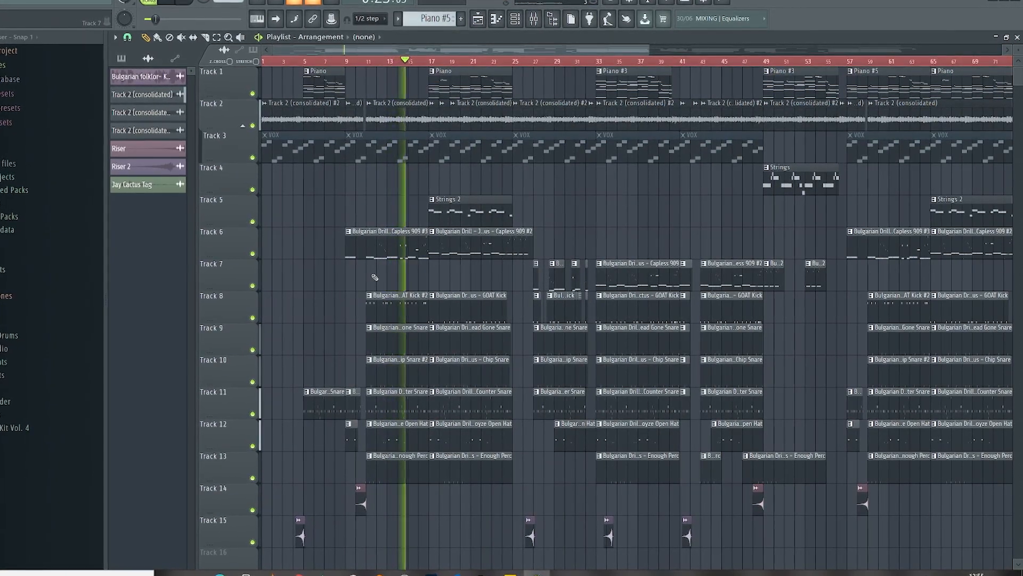
scroll(384, 251, "up", 3)
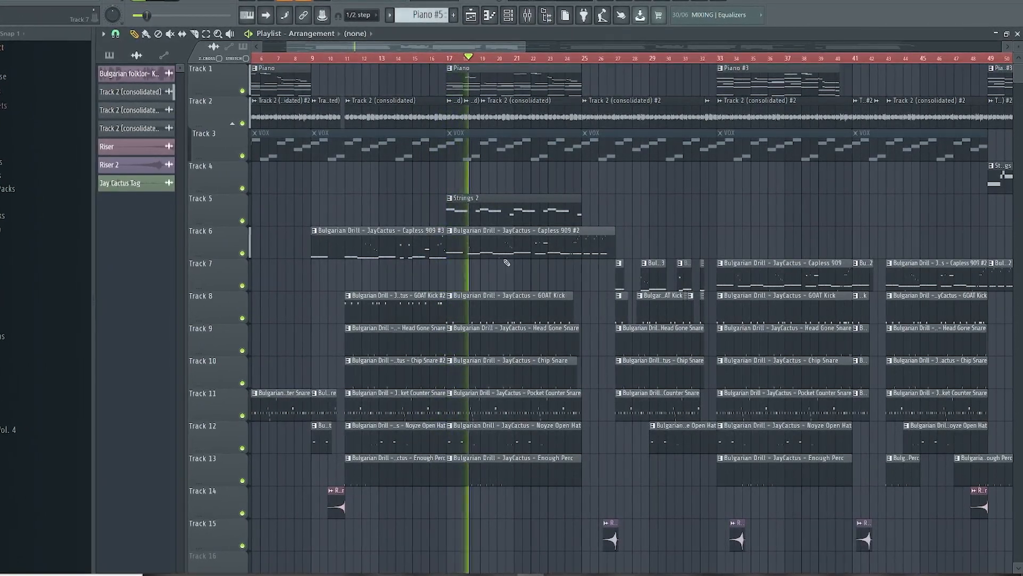
scroll(466, 274, "down", 3)
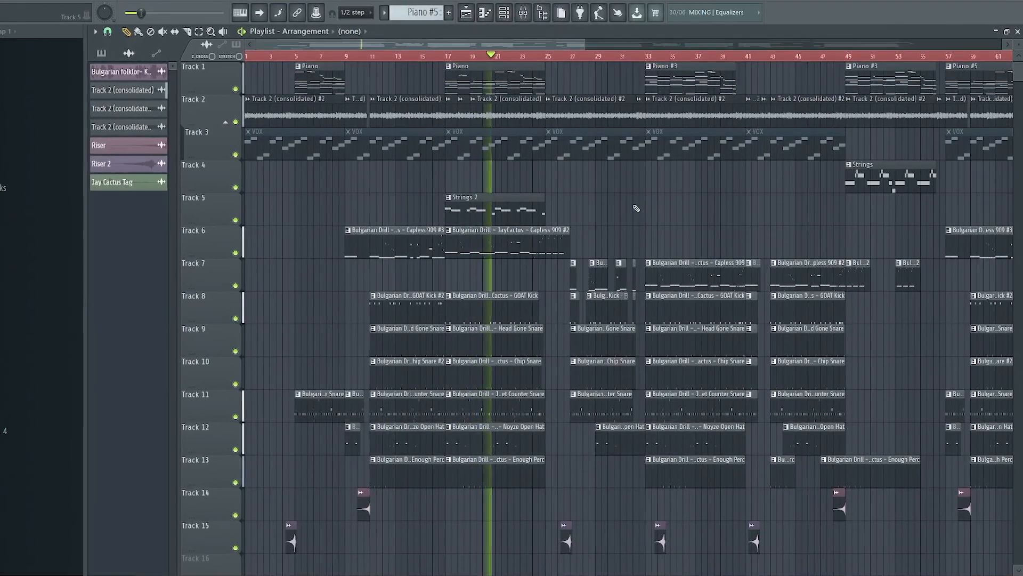
scroll(636, 208, "down", 3)
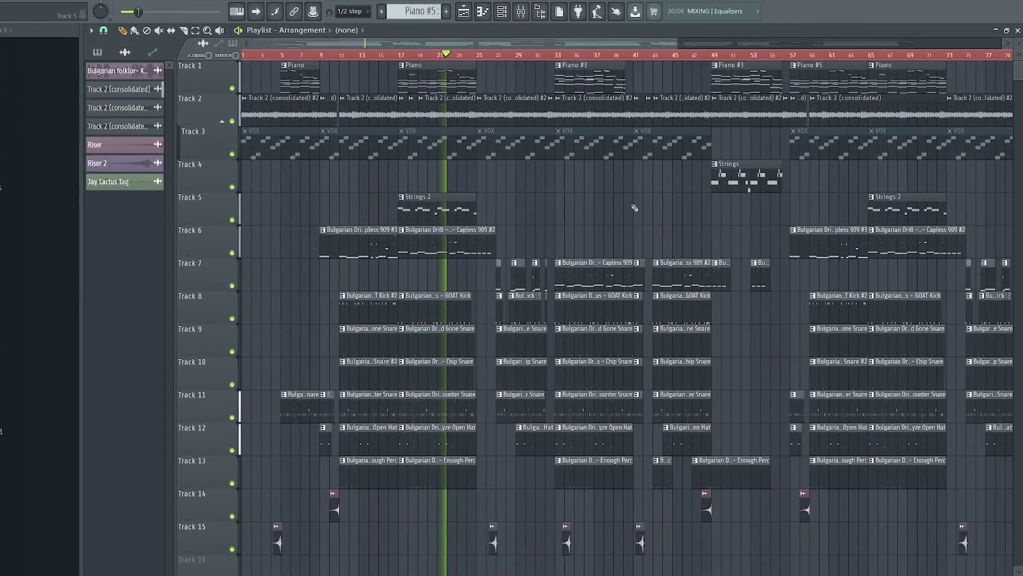
scroll(537, 197, "down", 2)
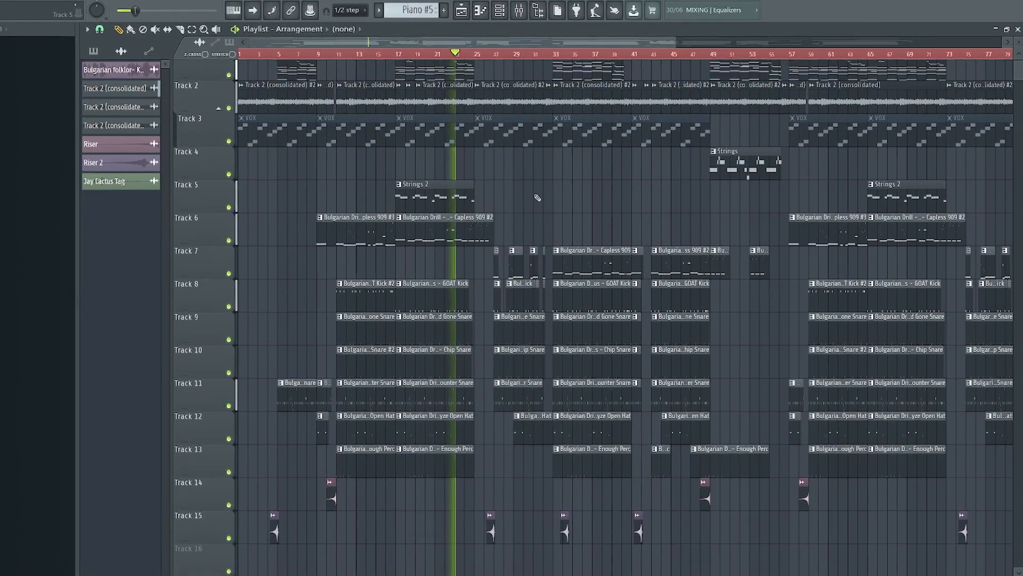
scroll(537, 410, "up", 2)
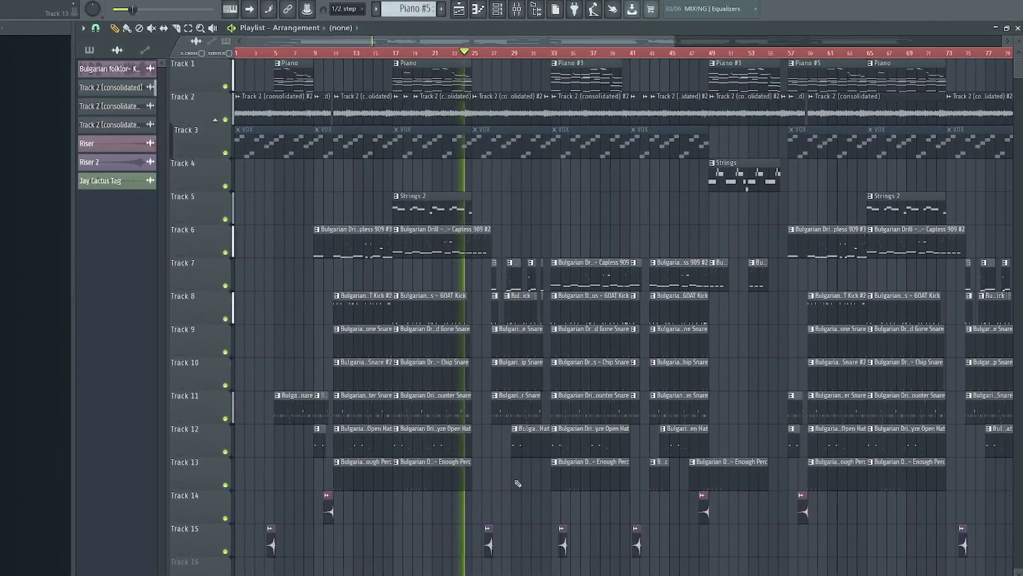
scroll(475, 230, "up", 5)
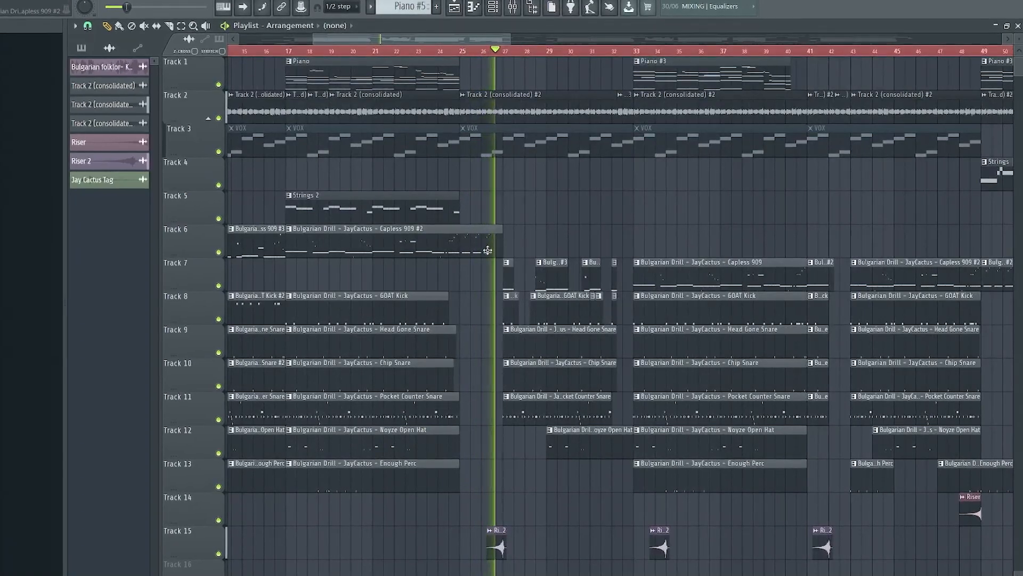
scroll(551, 239, "down", 5)
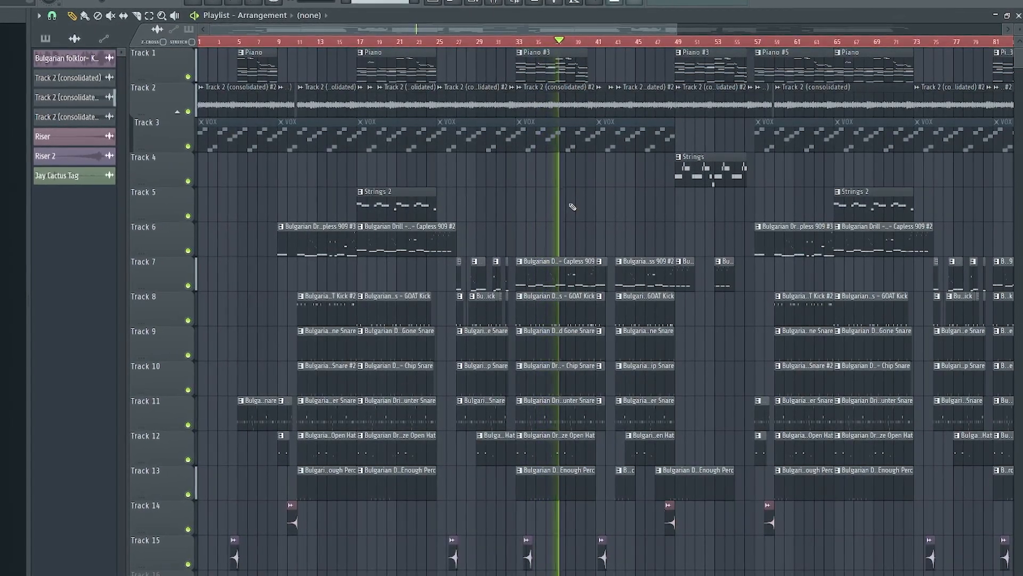
scroll(571, 207, "down", 3)
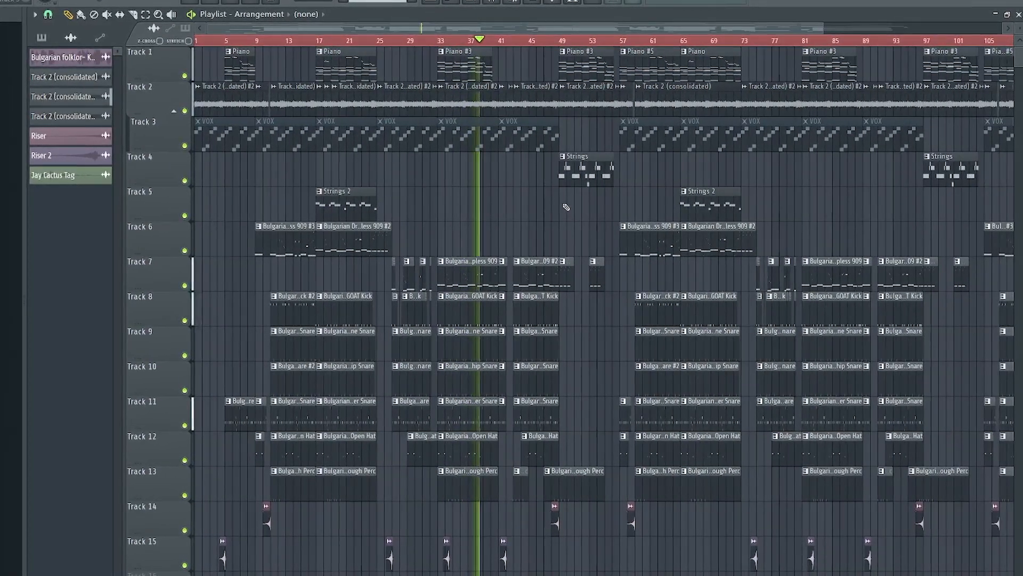
scroll(567, 206, "down", 2)
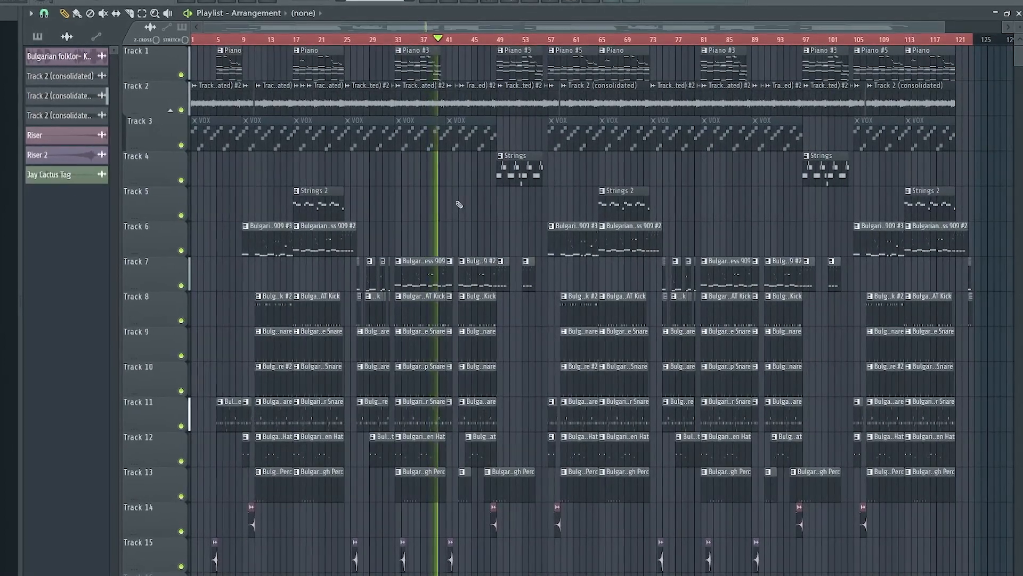
scroll(458, 205, "up", 3)
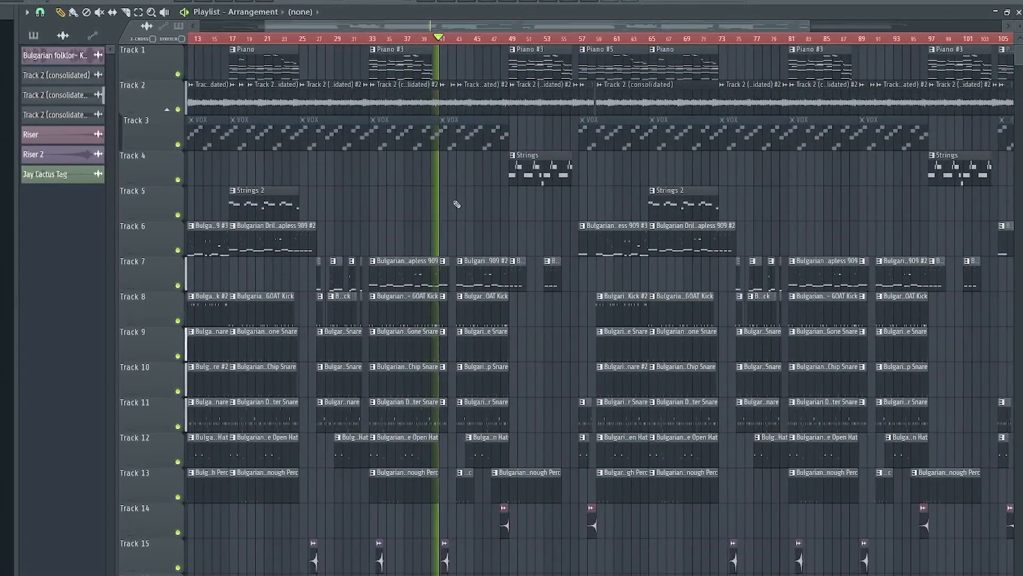
scroll(473, 208, "up", 2)
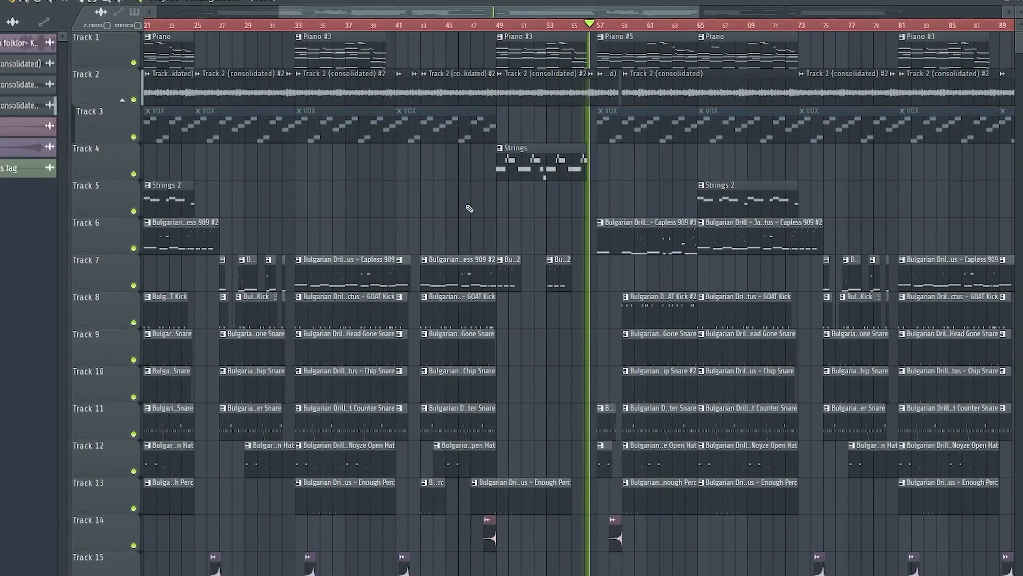
scroll(469, 209, "down", 3)
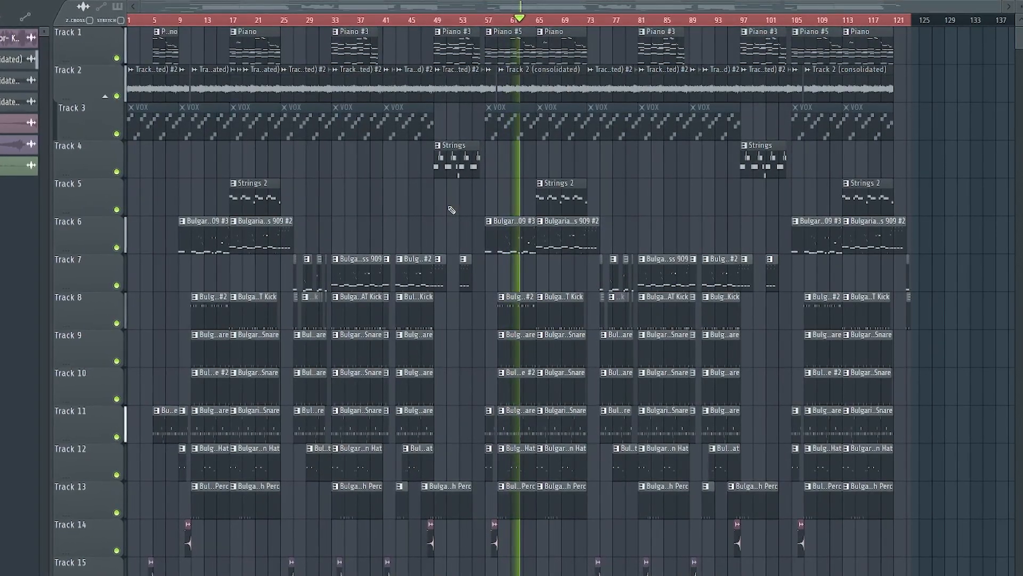
scroll(664, 194, "up", 3)
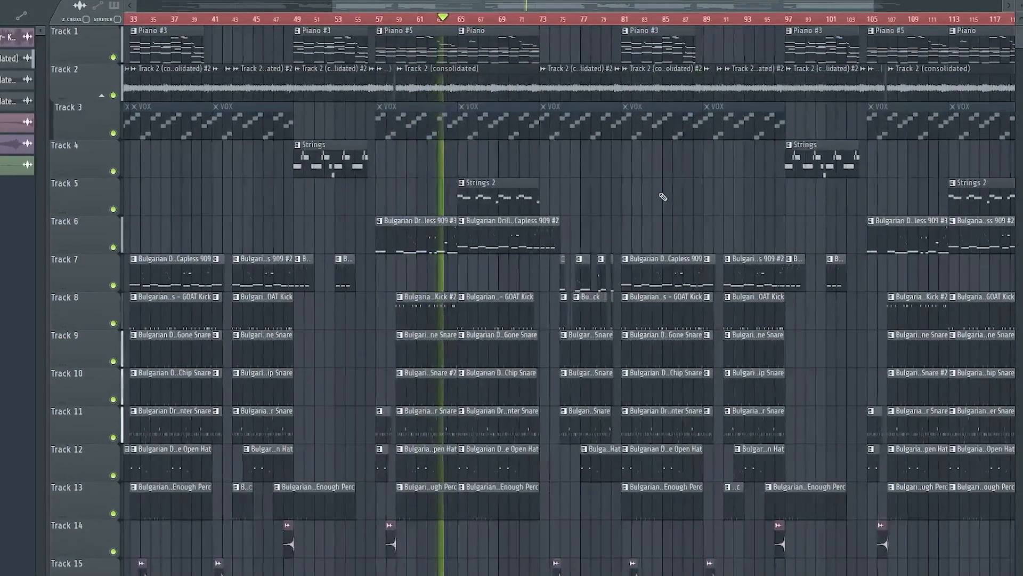
scroll(618, 199, "up", 2)
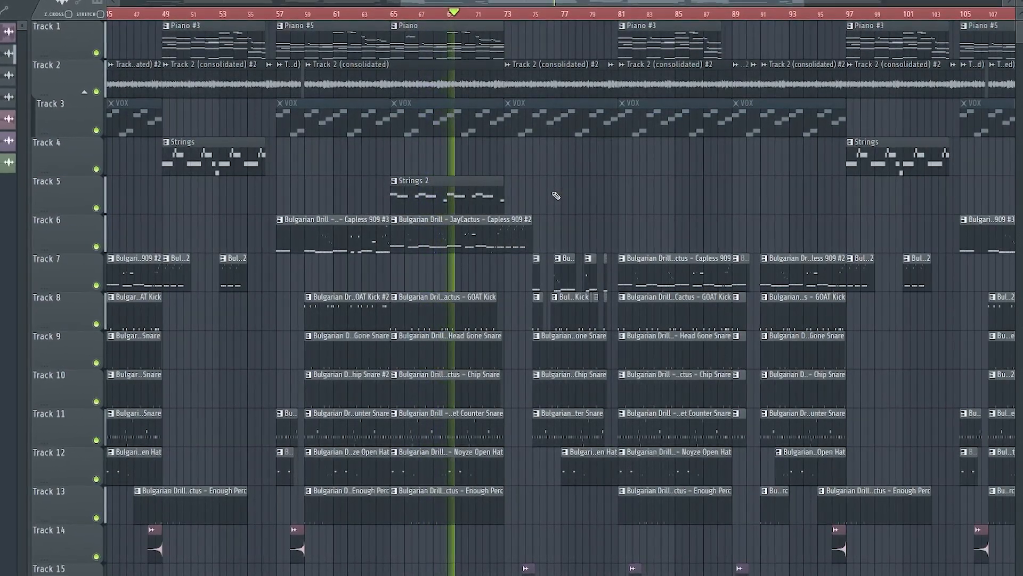
scroll(555, 196, "down", 2)
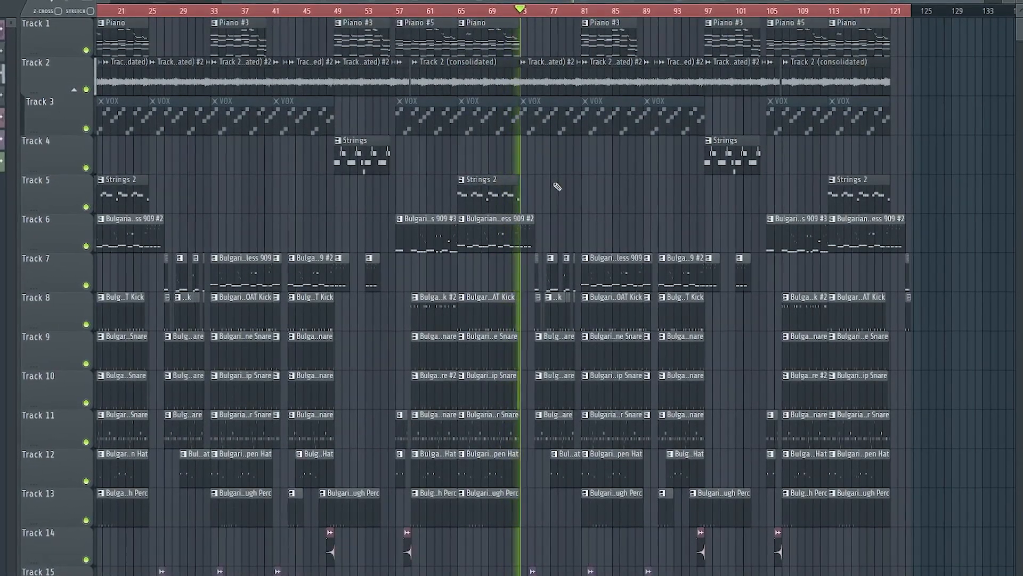
scroll(558, 187, "up", 2)
scroll(557, 186, "up", 2)
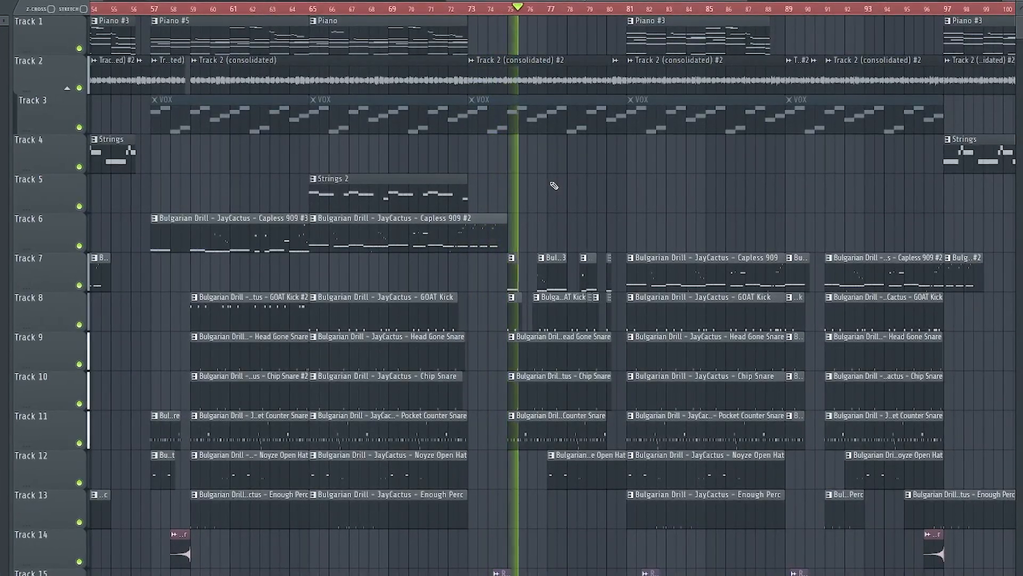
key("space")
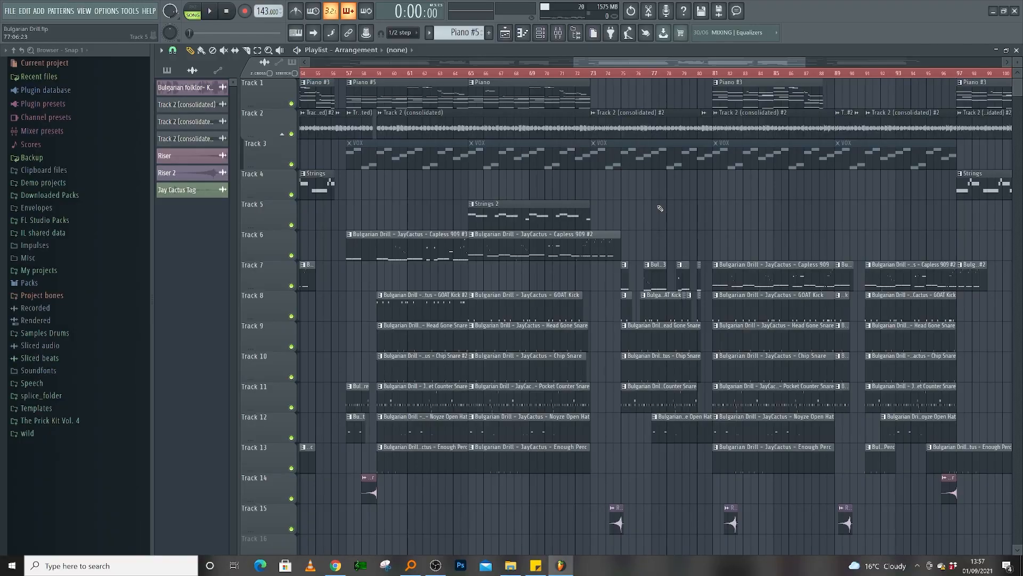